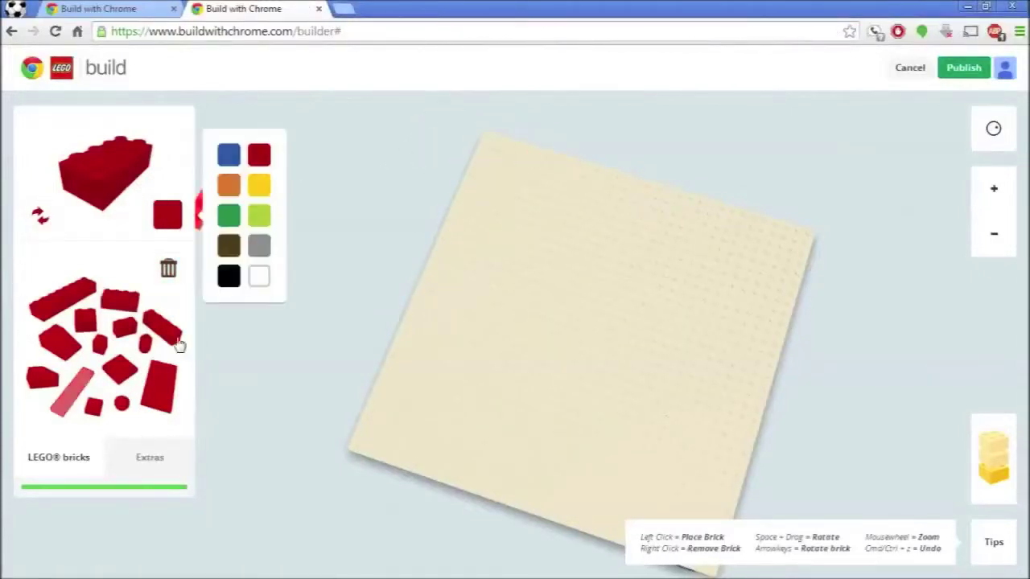
# - Form a capital B at the far corner of the empty baseplate with red 1x4 and 1x2 bricks, rotating the 1x4 bricks as needed
pyautogui.click(179, 342)
pyautogui.click(479, 145)
pyautogui.click(464, 183)
pyautogui.press('Right')
pyautogui.click(503, 145)
pyautogui.click(495, 177)
pyautogui.click(484, 205)
pyautogui.click(125, 328)
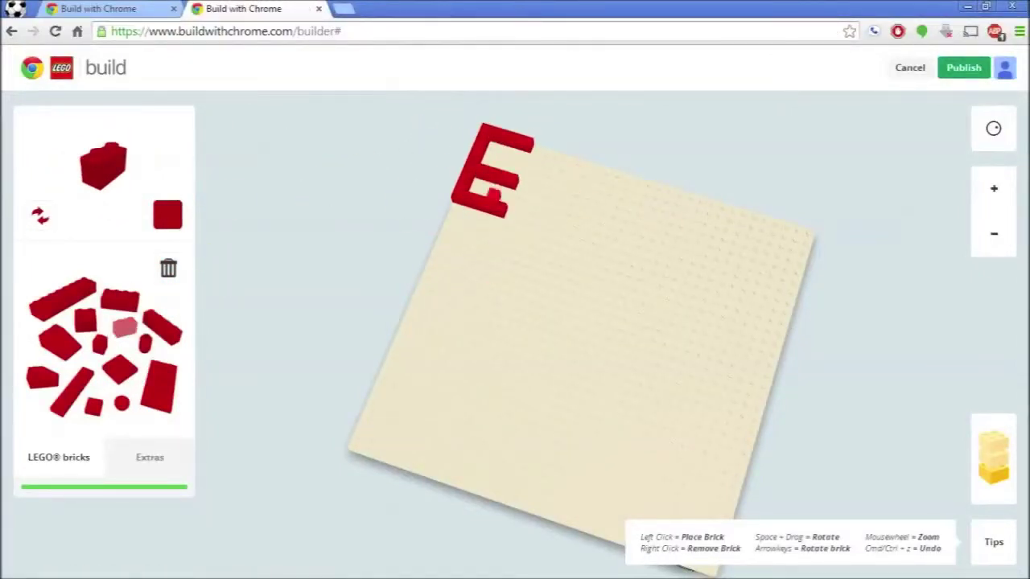
pyautogui.click(508, 198)
# - Complete the word "Build" along the baseplate's far edge by adding the letters u, i, l and d in red 1x1 bricks
pyautogui.click(100, 345)
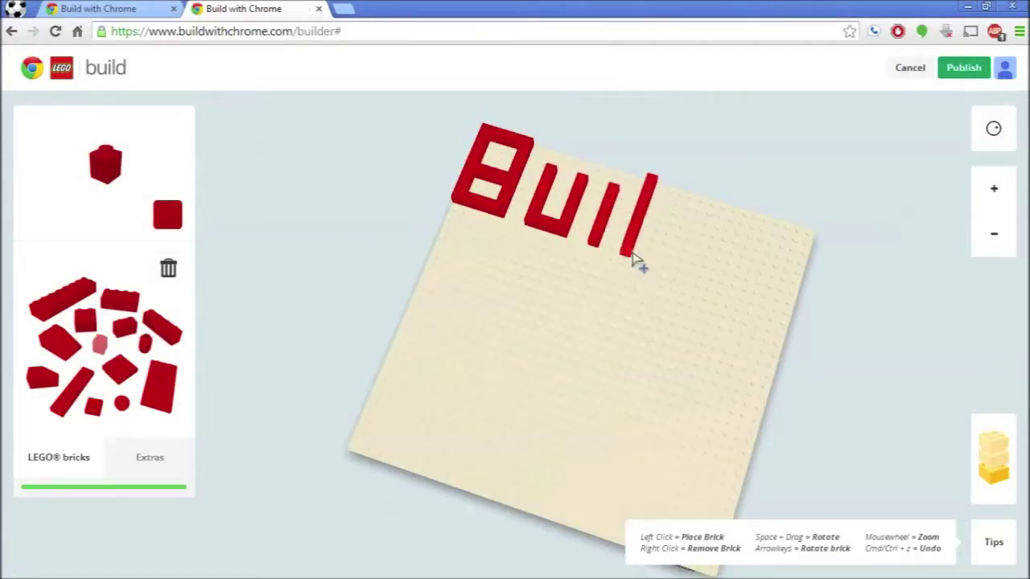
pyautogui.click(692, 271)
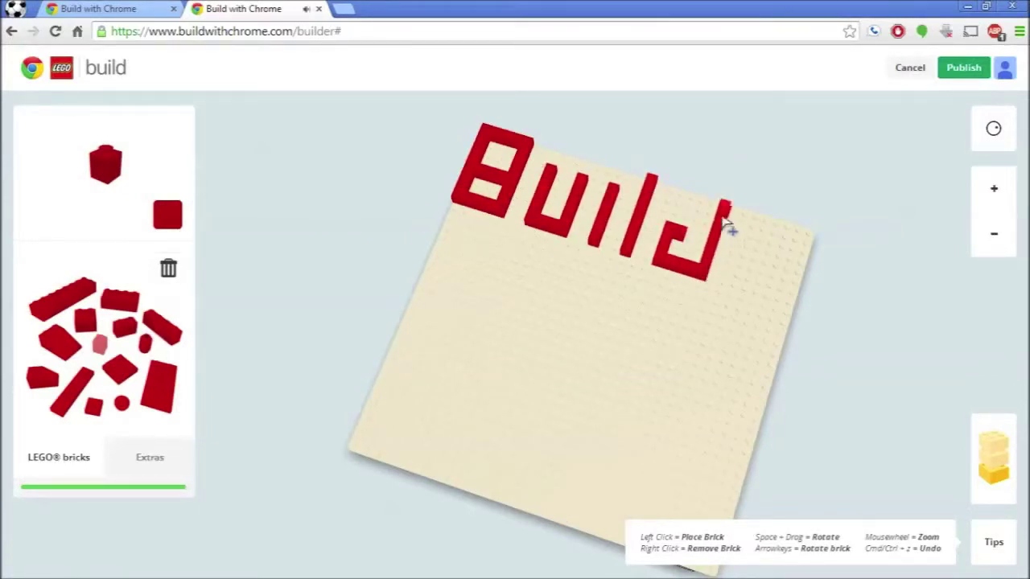
pyautogui.click(724, 219)
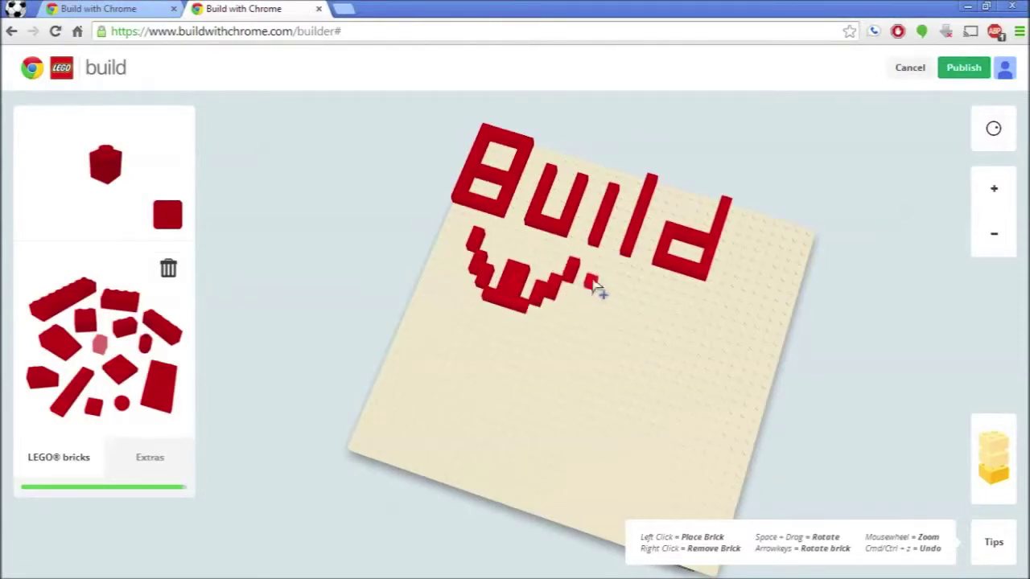
# - Spell "with" and "Chrome" in red 1x1 bricks as two further lines below "Build"
pyautogui.click(623, 326)
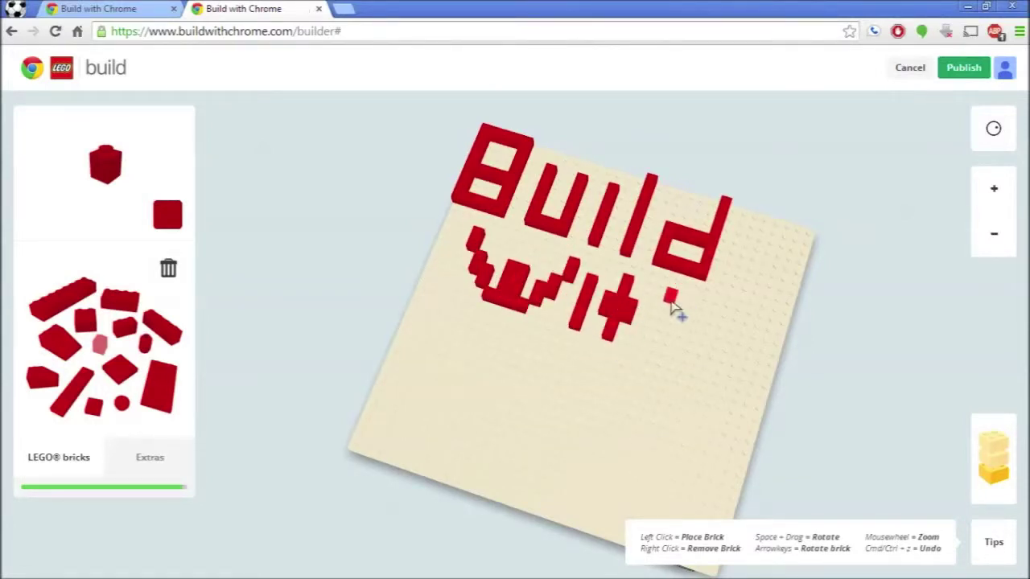
pyautogui.moveTo(462, 330)
pyautogui.mouseDown()
pyautogui.moveTo(444, 326)
pyautogui.moveTo(406, 366)
pyautogui.mouseUp()
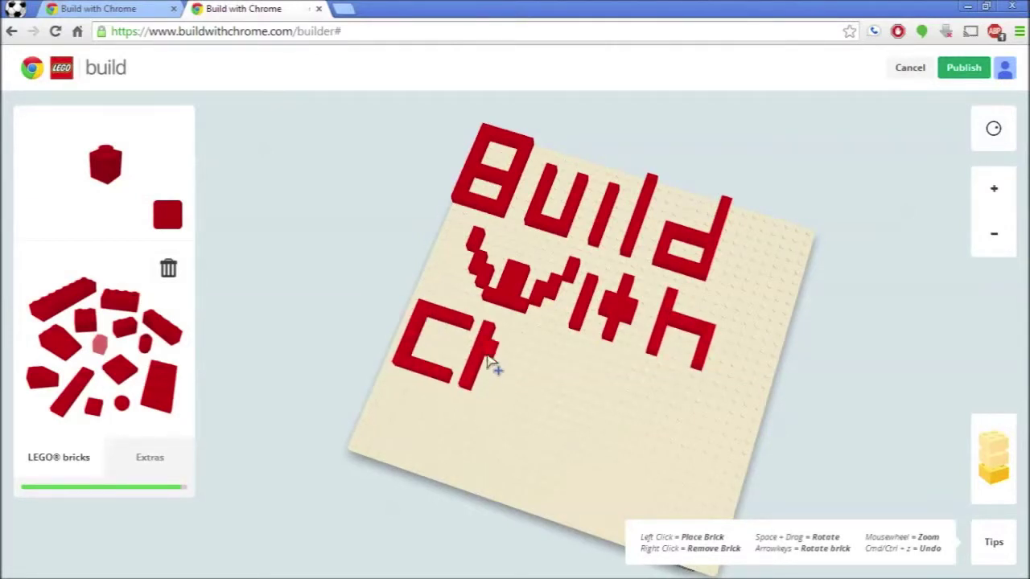
pyautogui.moveTo(489, 362); pyautogui.dragTo(653, 414)
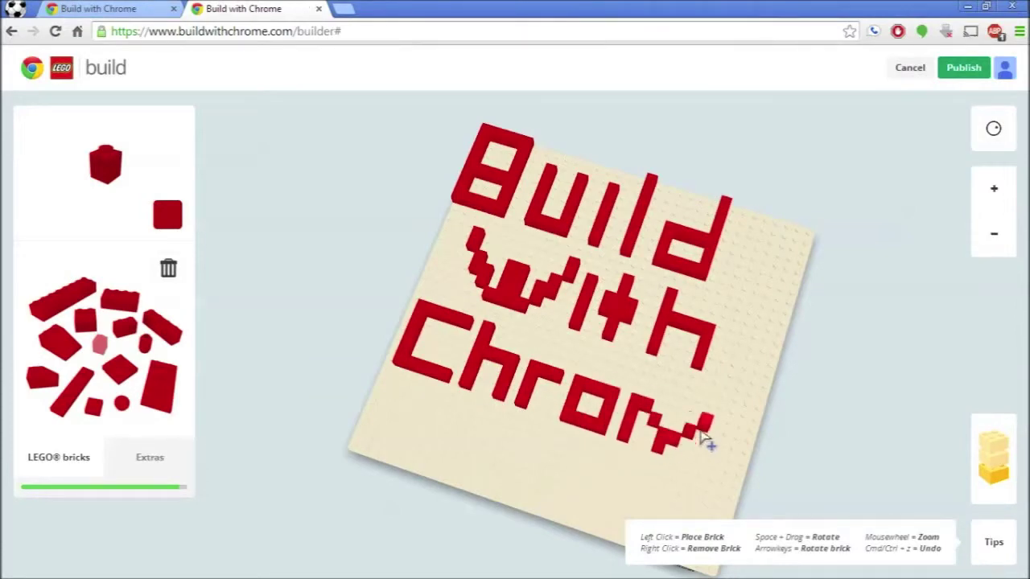
pyautogui.moveTo(738, 485); pyautogui.dragTo(748, 462)
pyautogui.moveTo(760, 435); pyautogui.dragTo(781, 391)
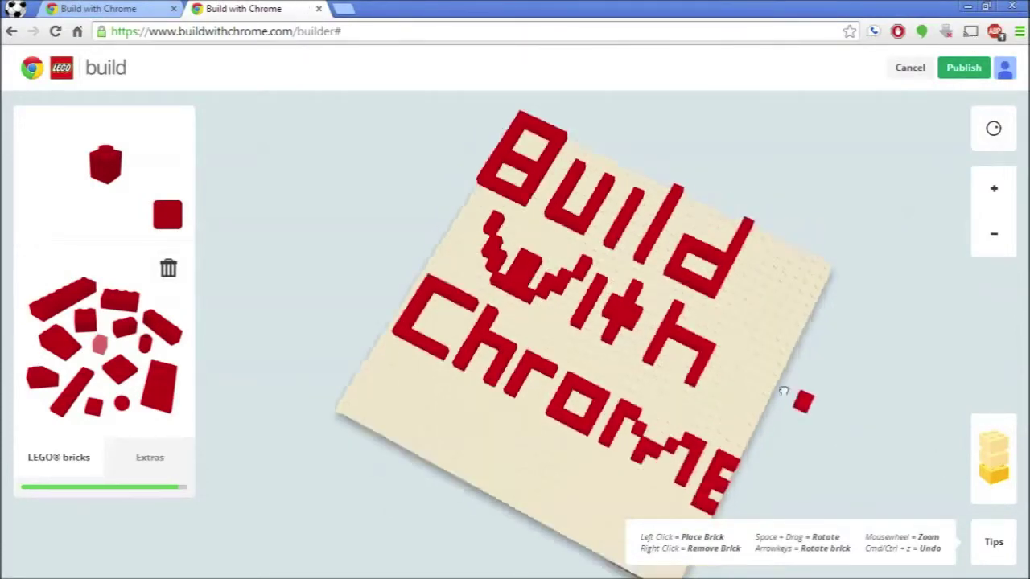
# - Change the brick color to brown and lay small square pieces across the empty area below the word "Chrome"
pyautogui.moveTo(354, 346); pyautogui.dragTo(281, 338)
pyautogui.click(167, 214)
pyautogui.click(229, 233)
pyautogui.click(94, 406)
pyautogui.moveTo(386, 425)
pyautogui.mouseDown()
pyautogui.moveTo(378, 437)
pyautogui.moveTo(395, 458)
pyautogui.moveTo(460, 452)
pyautogui.moveTo(522, 475)
pyautogui.moveTo(602, 475)
pyautogui.moveTo(599, 513)
pyautogui.mouseUp()
pyautogui.moveTo(636, 476)
pyautogui.mouseDown()
pyautogui.moveTo(630, 510)
pyautogui.moveTo(429, 452)
pyautogui.moveTo(418, 480)
pyautogui.moveTo(398, 475)
pyautogui.mouseUp()
pyautogui.moveTo(410, 481)
pyautogui.mouseDown()
pyautogui.moveTo(560, 508)
pyautogui.moveTo(537, 547)
pyautogui.mouseUp()
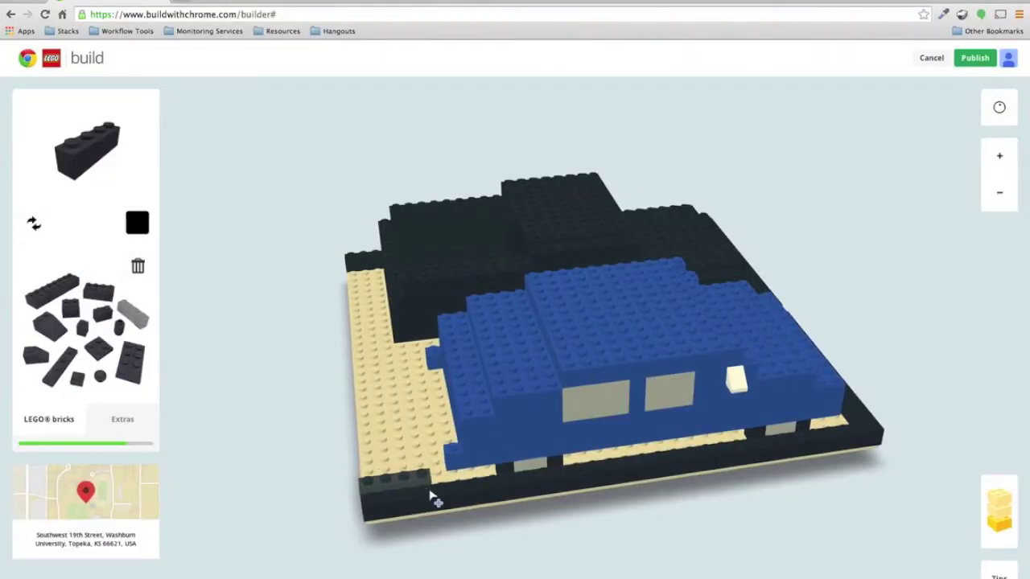
# - Stack black 1x4 bricks into a tall column on the border corner behind the blue car
pyautogui.click(432, 492)
pyautogui.click(433, 492)
pyautogui.click(433, 492)
pyautogui.click(432, 492)
pyautogui.click(432, 492)
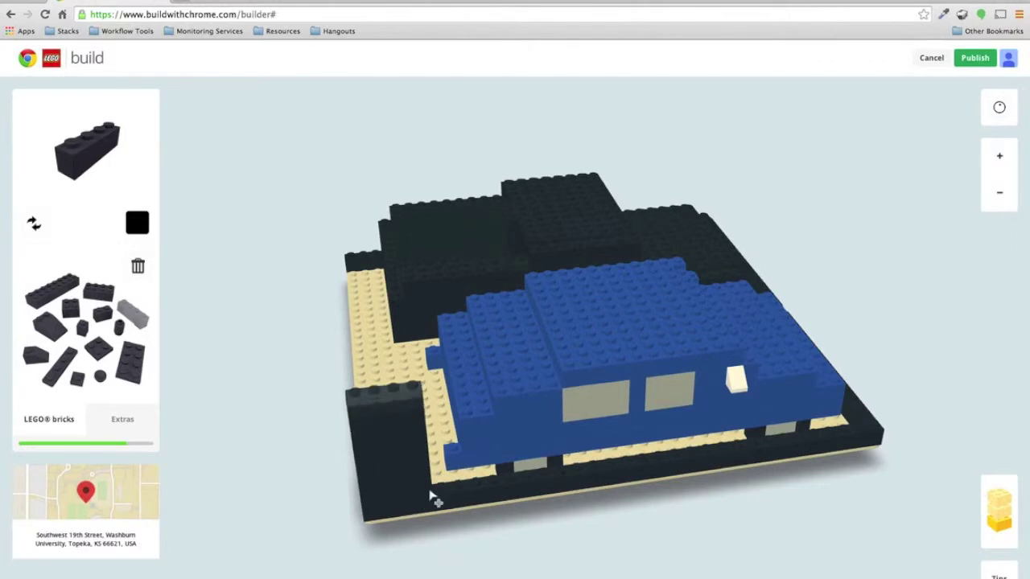
pyautogui.click(433, 493)
# - Extend the tall black wall from the rear corner along the border beside the blue car, using stacked 1x4 bricks
pyautogui.moveTo(613, 522); pyautogui.dragTo(575, 537)
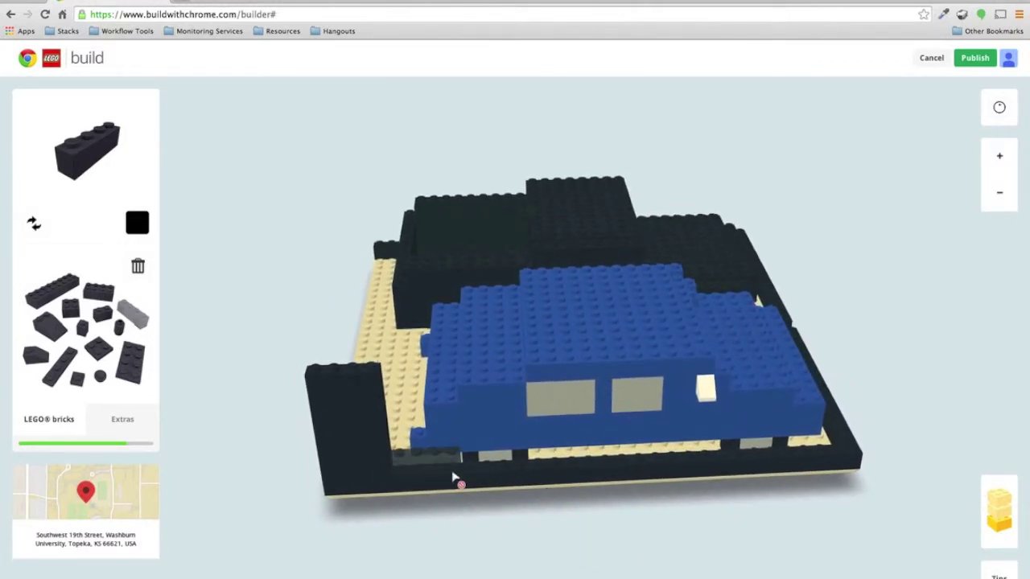
pyautogui.moveTo(454, 479); pyautogui.dragTo(583, 478)
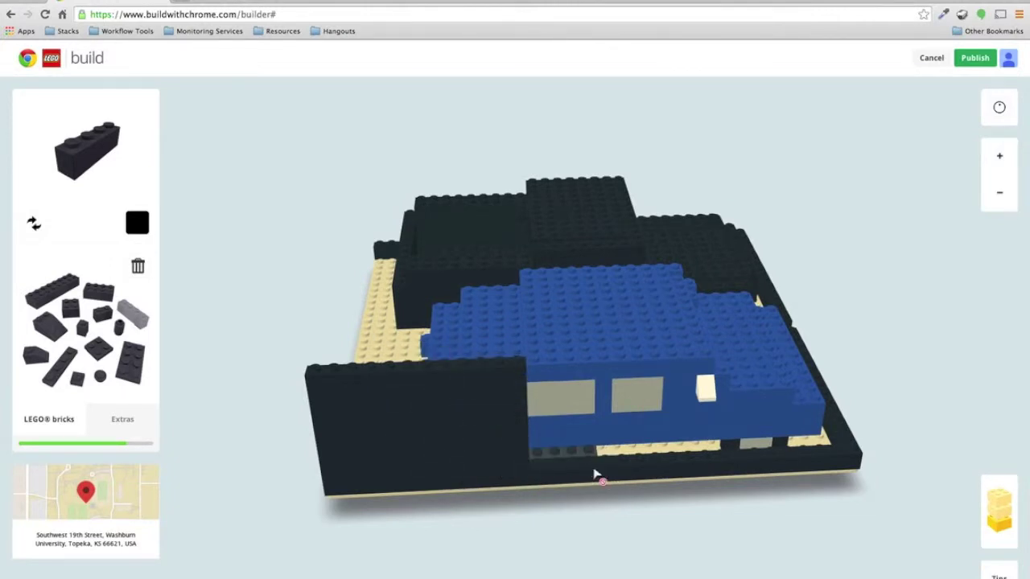
pyautogui.moveTo(588, 471); pyautogui.dragTo(591, 466)
pyautogui.moveTo(744, 536); pyautogui.dragTo(722, 528)
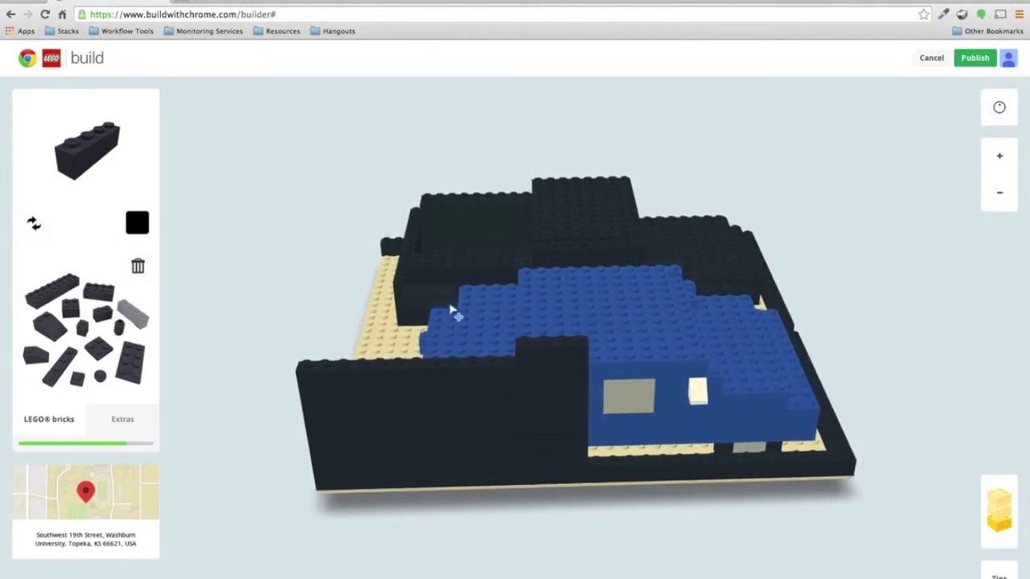
pyautogui.moveTo(655, 471); pyautogui.dragTo(718, 470)
pyautogui.moveTo(928, 435); pyautogui.dragTo(479, 460)
# - Stack black 1x4 bricks at the front corner beside the blue car to bring the side wall's end to full height
pyautogui.click(503, 481)
pyautogui.click(502, 481)
pyautogui.click(503, 481)
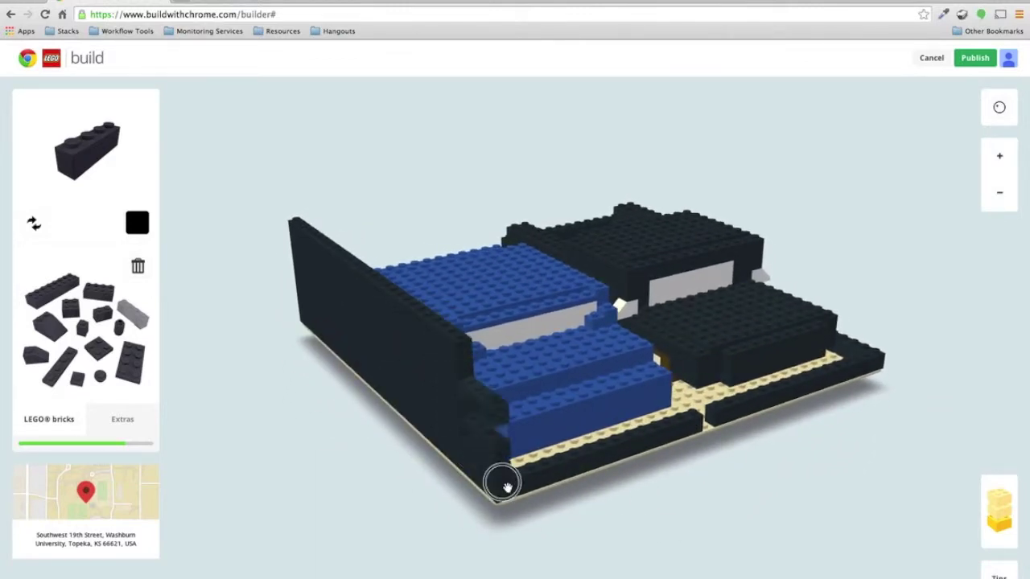
pyautogui.click(503, 481)
pyautogui.click(503, 482)
# - Build a black wall of stacked 1x4 bricks along the border in front of the blue car, leaving the center gap open
pyautogui.moveTo(698, 520); pyautogui.dragTo(478, 487)
pyautogui.moveTo(354, 458); pyautogui.dragTo(354, 455)
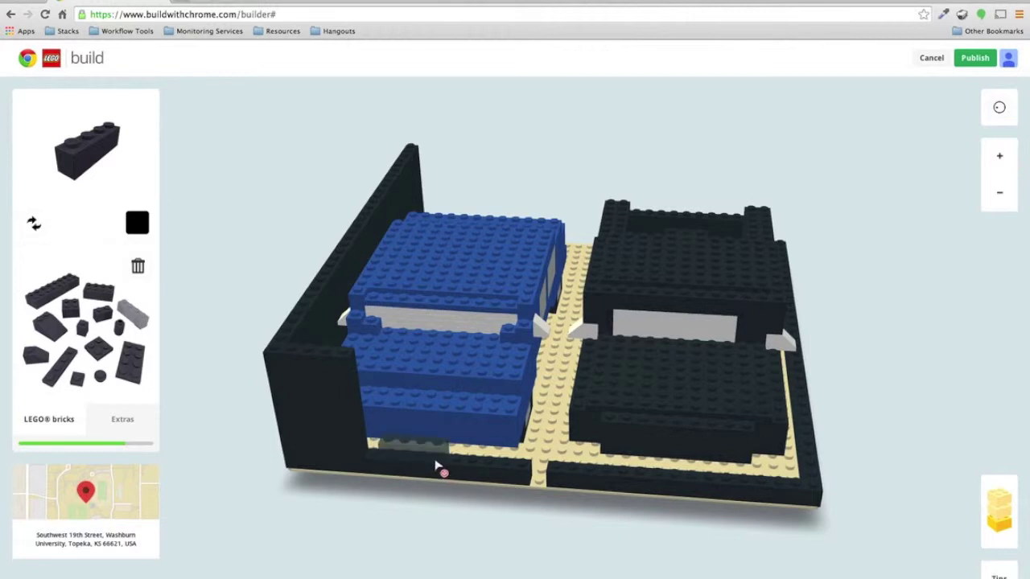
pyautogui.moveTo(427, 466); pyautogui.dragTo(429, 467)
pyautogui.click(427, 459)
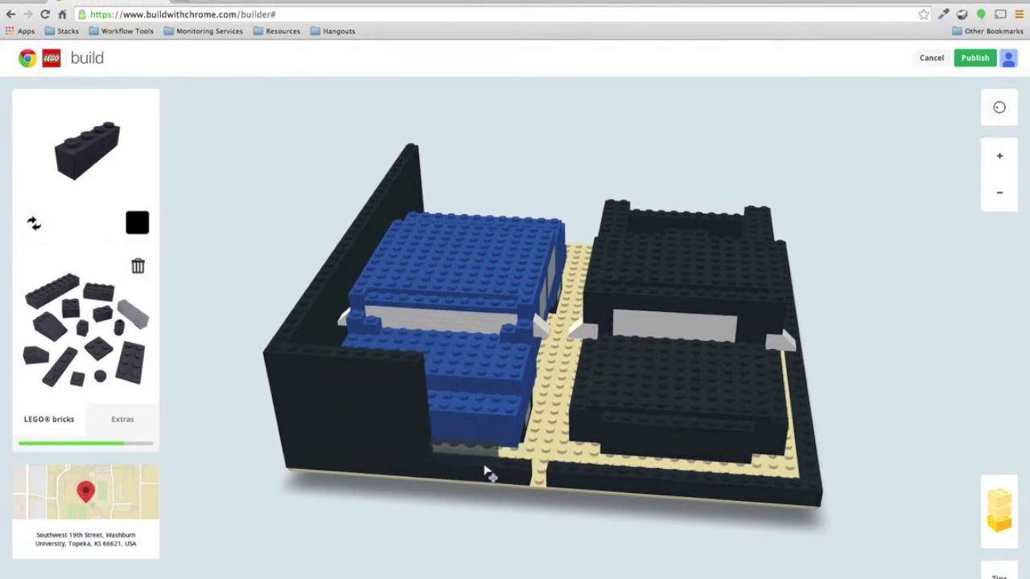
pyautogui.moveTo(486, 473); pyautogui.dragTo(487, 472)
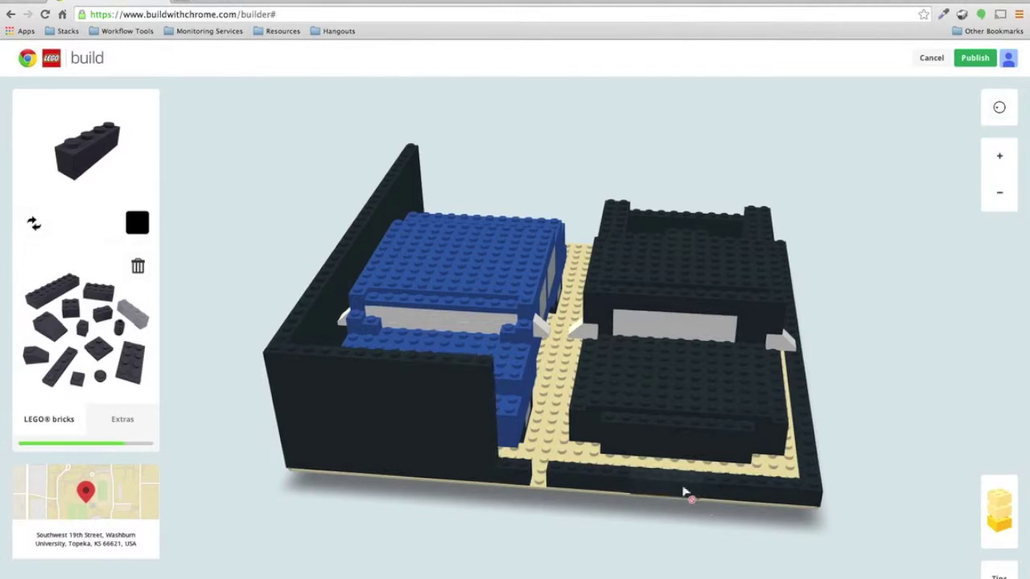
# - Build a matching wall of stacked black 1x4 bricks along the border in front of the black truck, out towards the outer corner
pyautogui.moveTo(635, 482); pyautogui.dragTo(637, 483)
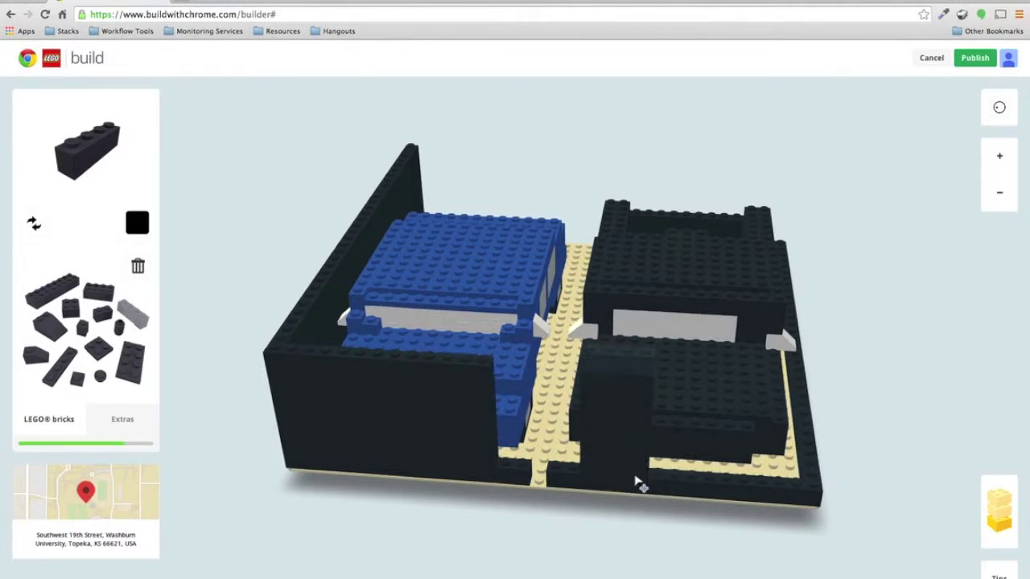
pyautogui.moveTo(763, 547); pyautogui.dragTo(773, 575)
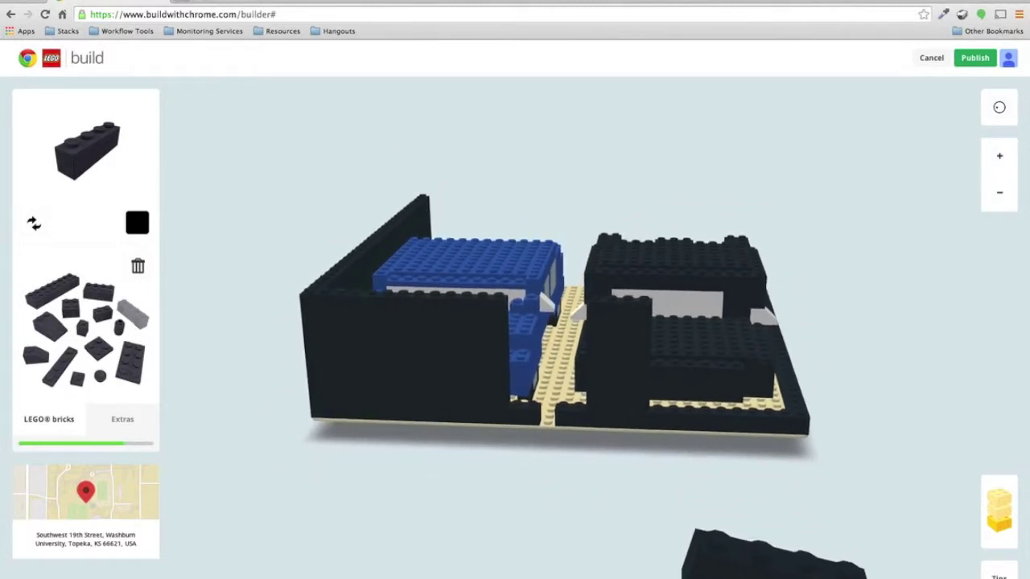
pyautogui.moveTo(772, 555); pyautogui.dragTo(617, 519, button='right')
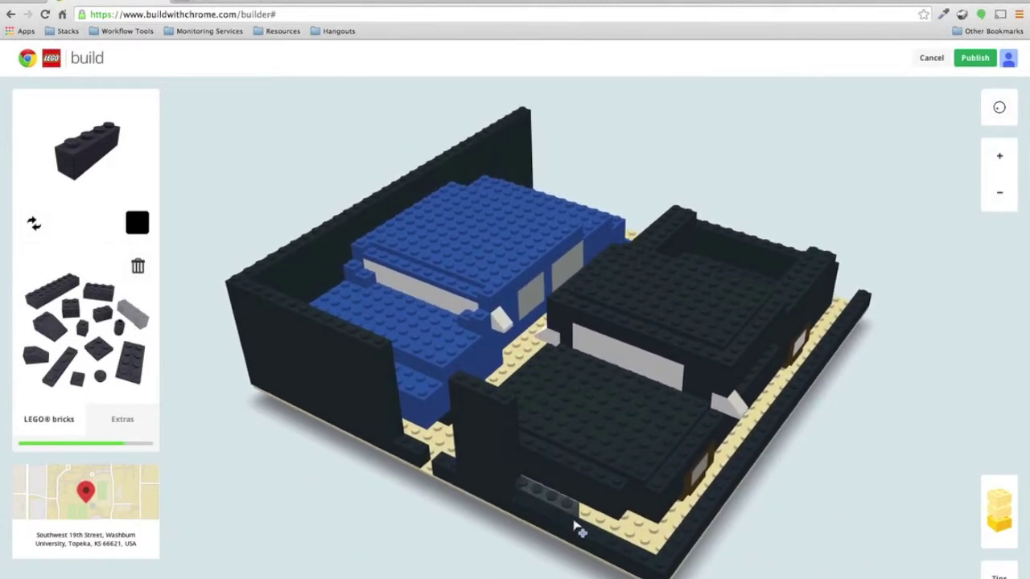
pyautogui.moveTo(574, 526); pyautogui.dragTo(573, 516)
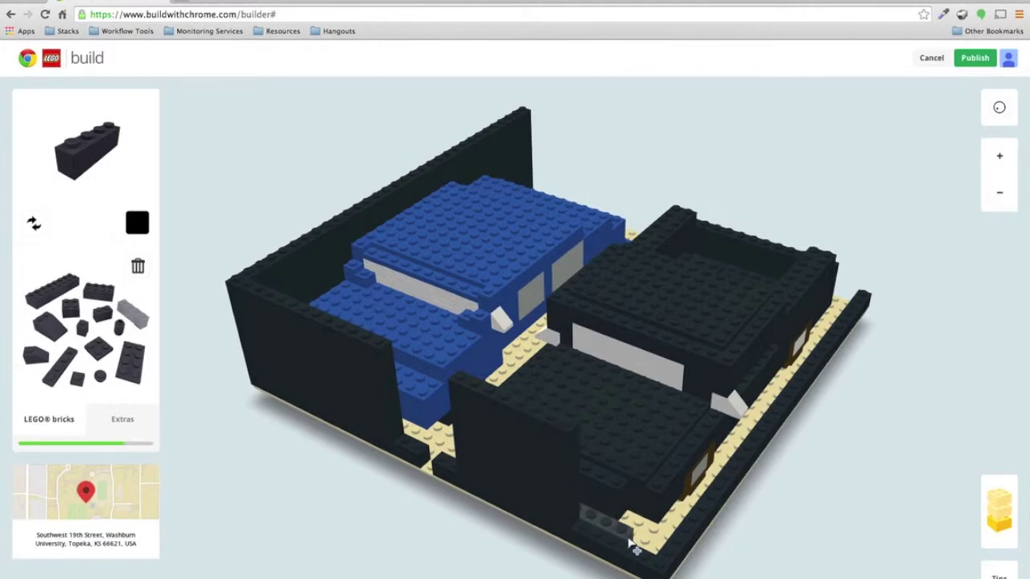
pyautogui.click(630, 545)
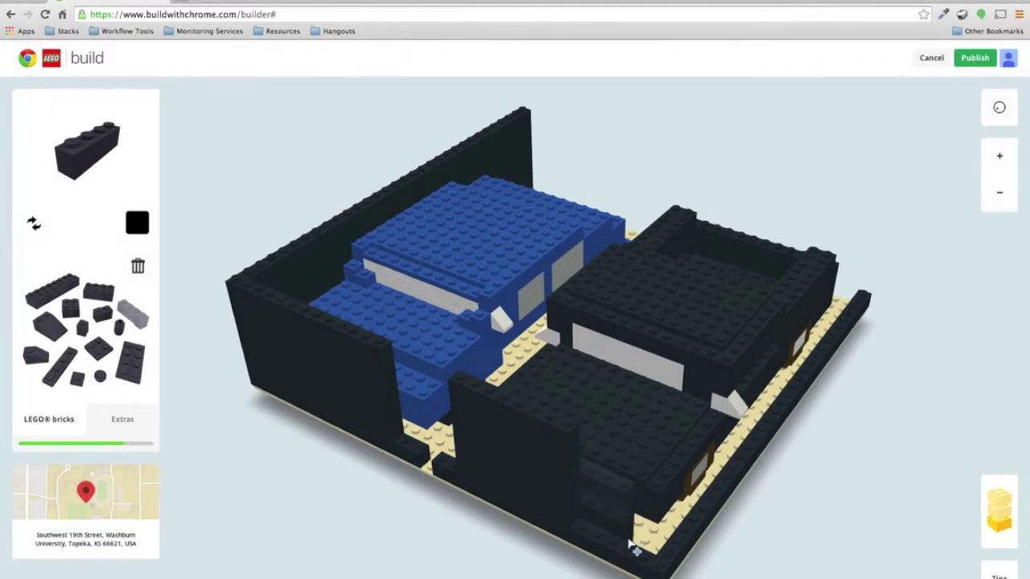
pyautogui.click(632, 550)
pyautogui.click(632, 550)
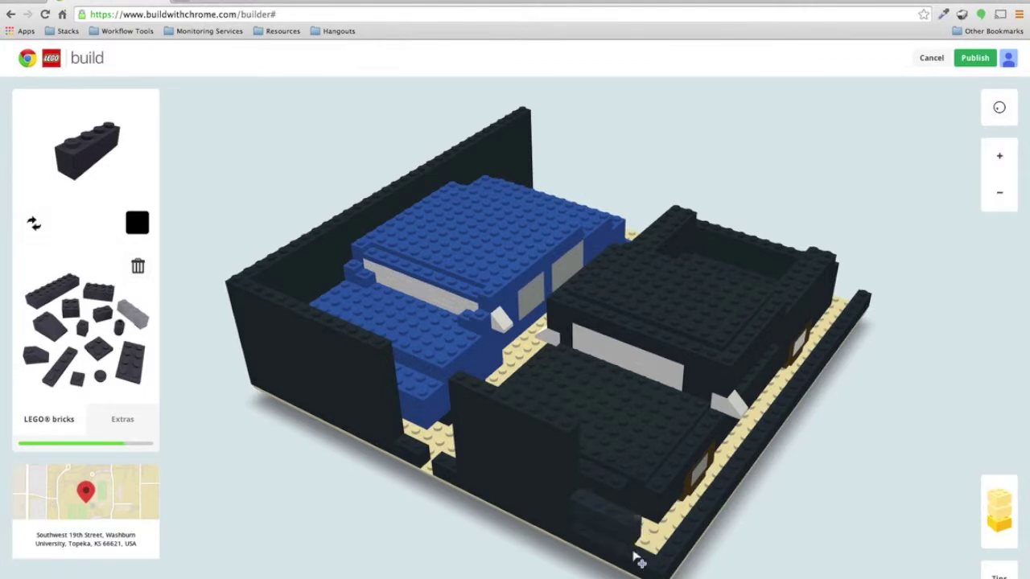
pyautogui.click(631, 550)
pyautogui.click(632, 550)
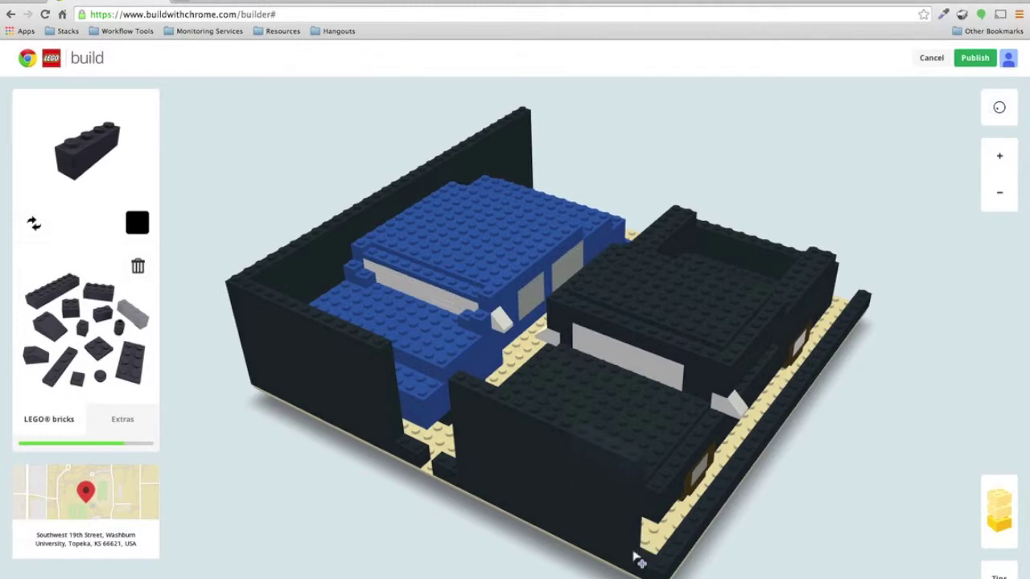
pyautogui.click(633, 552)
# - Start the wall beside the black truck with a column of stacked black 1x4 bricks at the front outer corner
pyautogui.moveTo(328, 547); pyautogui.dragTo(487, 554)
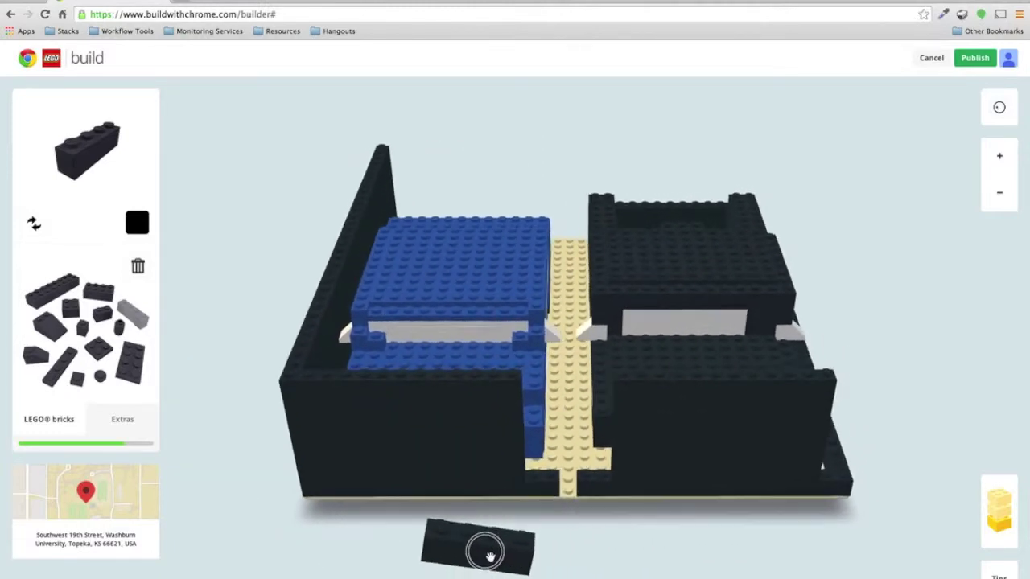
pyautogui.moveTo(490, 555); pyautogui.dragTo(451, 547, button='right')
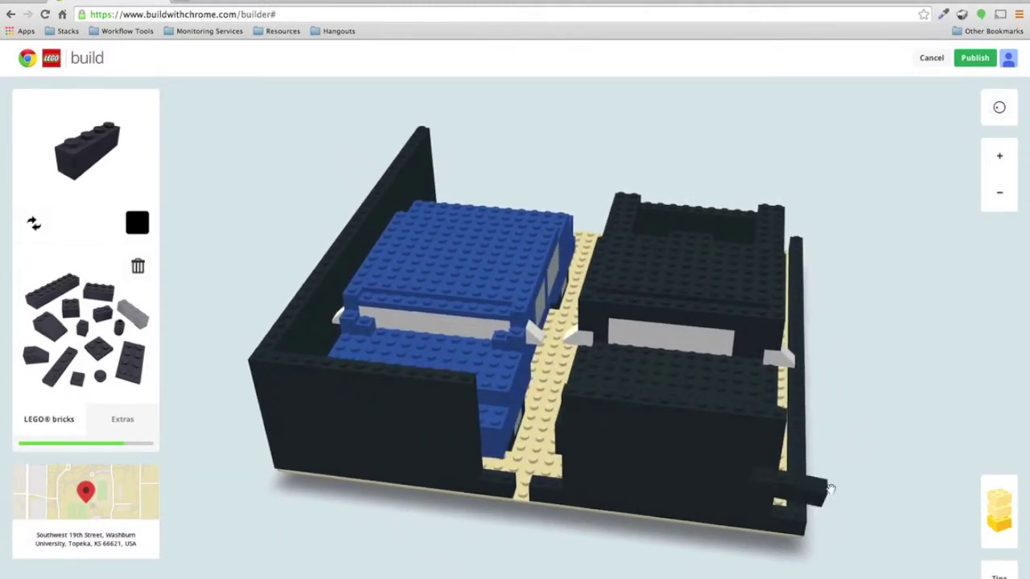
pyautogui.moveTo(823, 485); pyautogui.dragTo(529, 511, button='right')
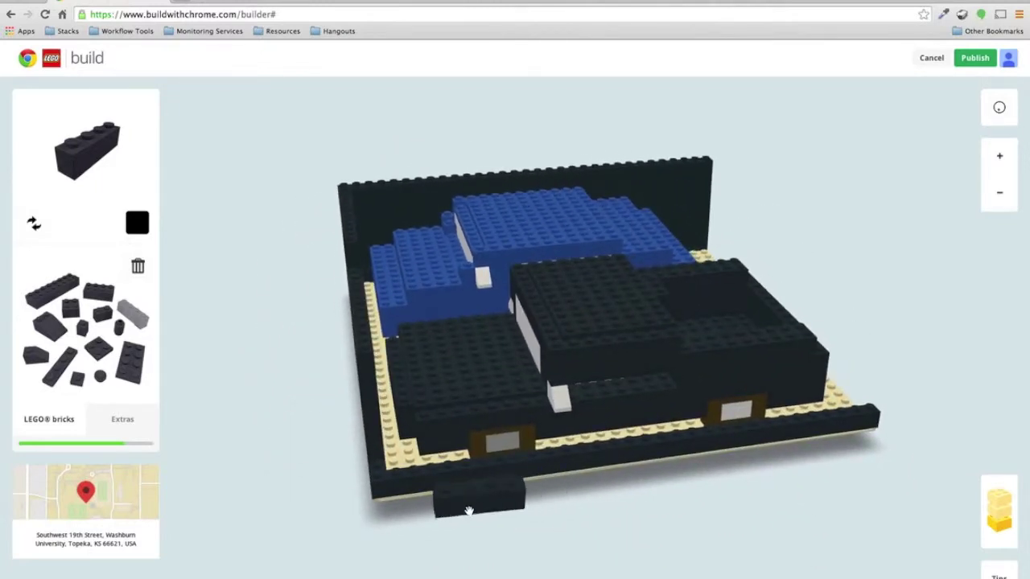
pyautogui.click(384, 474)
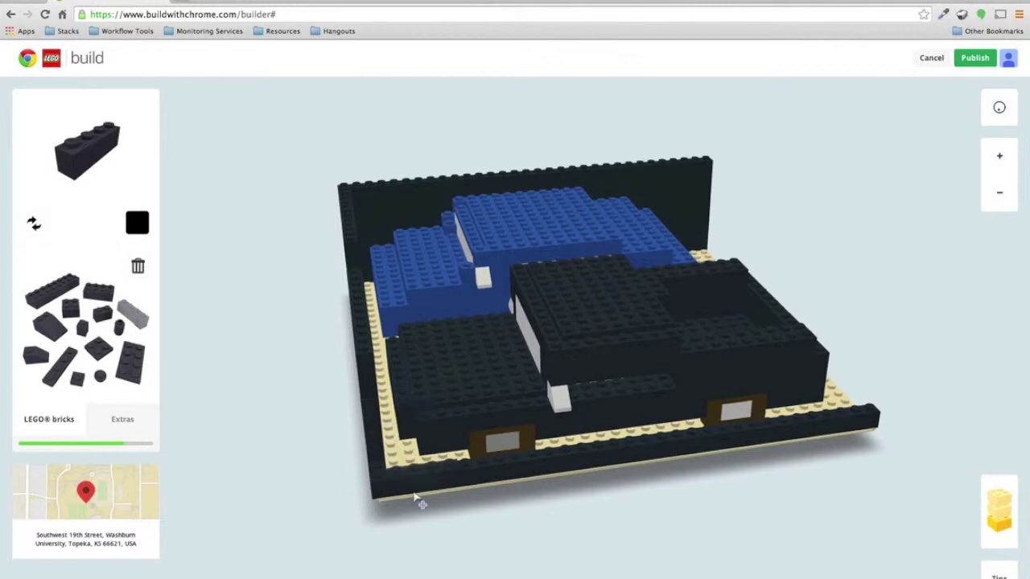
pyautogui.moveTo(414, 491); pyautogui.dragTo(364, 534, button='right')
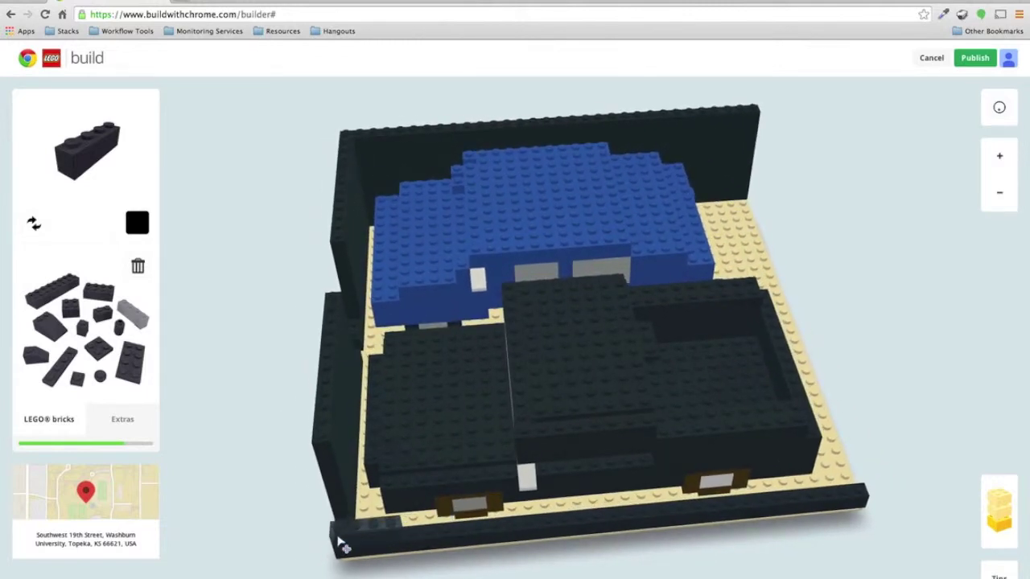
pyautogui.click(341, 541)
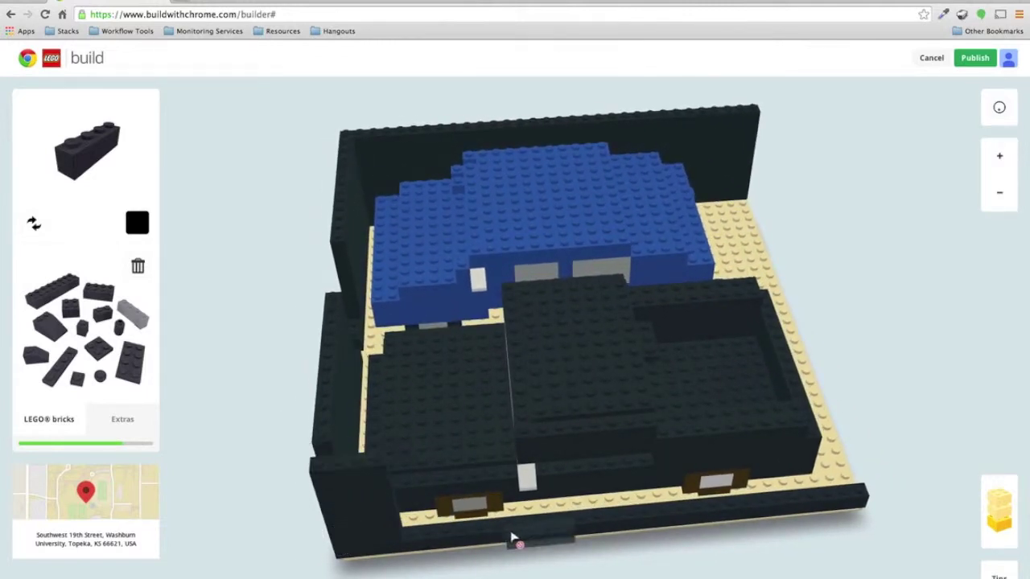
# - Extend the wall beside the black truck with columns of stacked black 1x4 bricks from the front corner past the cab
pyautogui.click(420, 541)
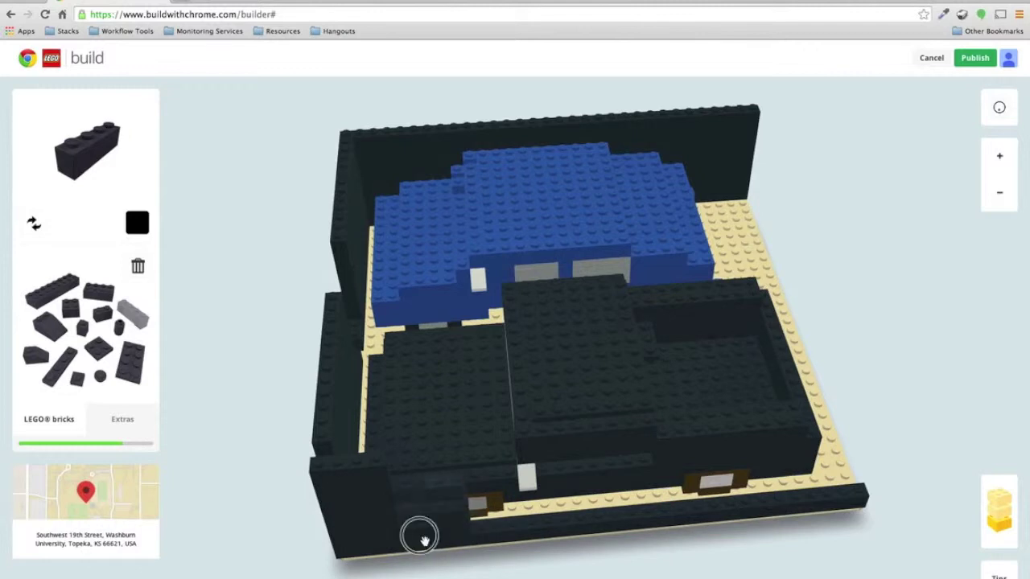
pyautogui.click(486, 531)
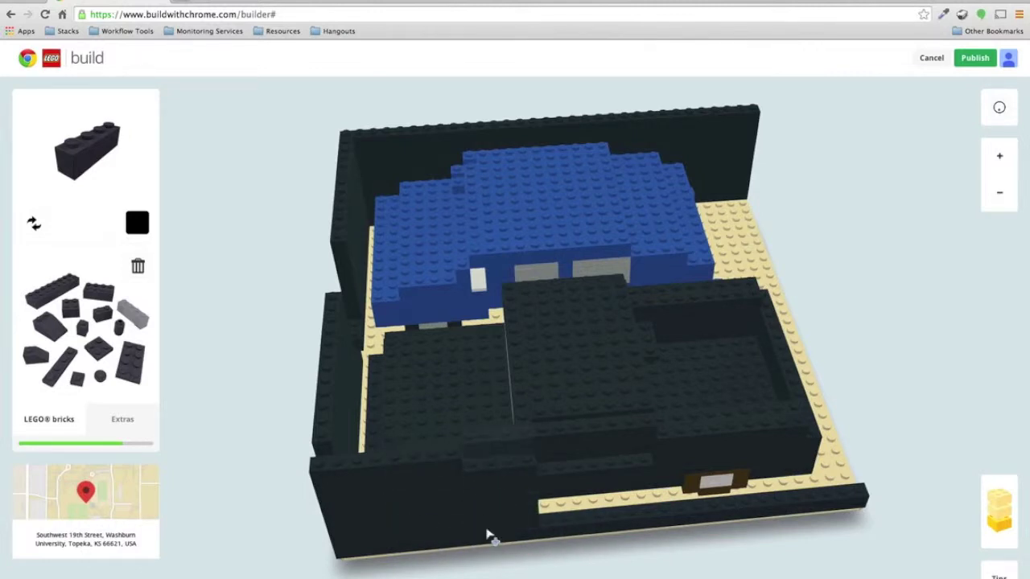
pyautogui.click(541, 517)
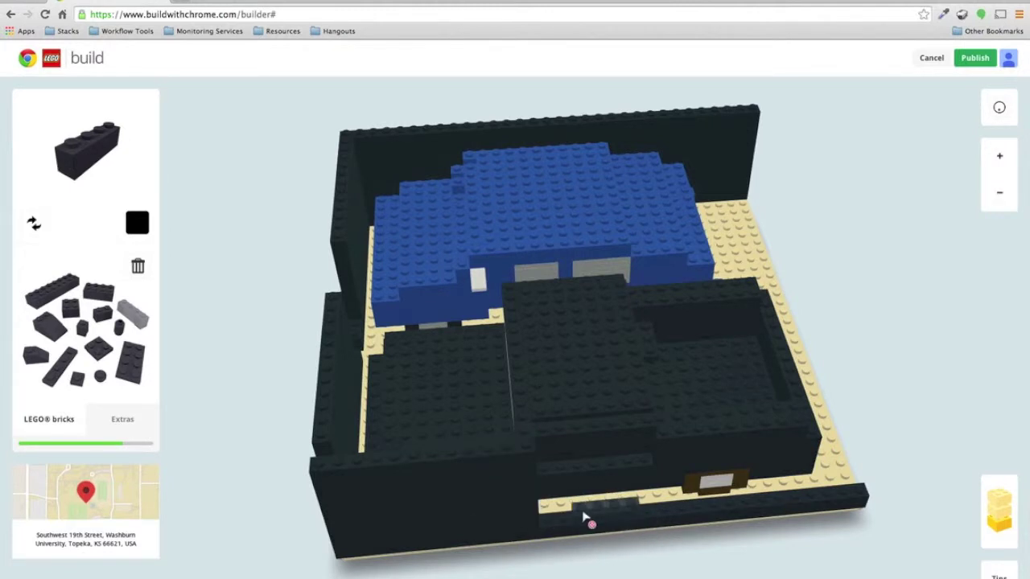
pyautogui.click(553, 523)
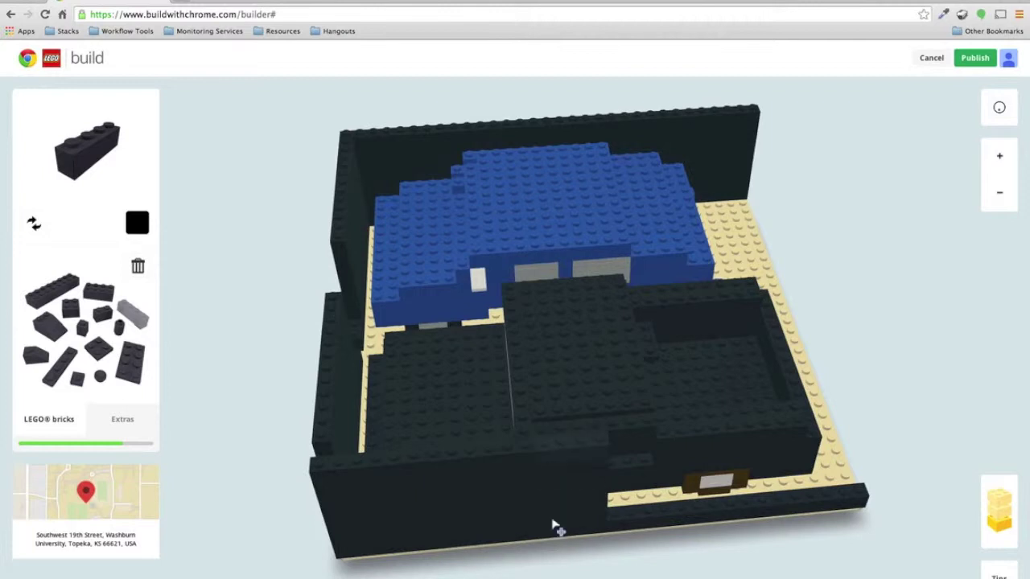
pyautogui.click(624, 523)
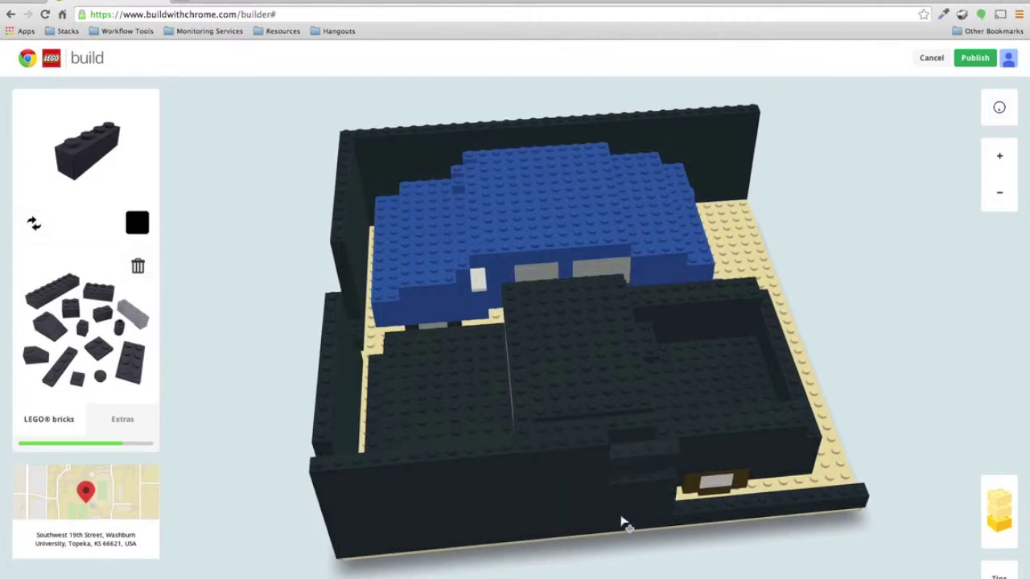
# - Complete the wall beside the truck bed with stacked black 1x4 bricks out to the rear corner of the baseplate
pyautogui.click(690, 516)
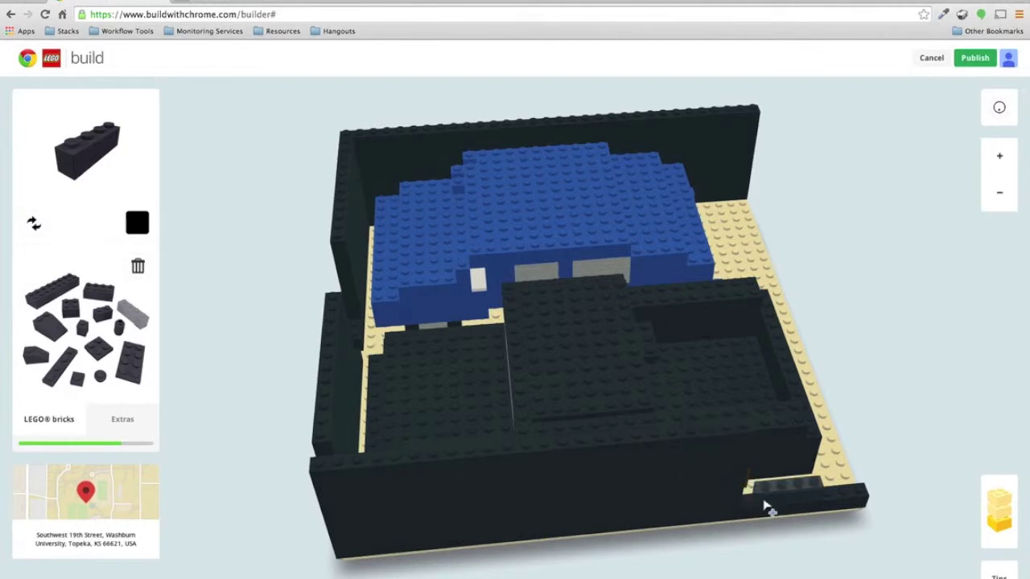
pyautogui.click(750, 507)
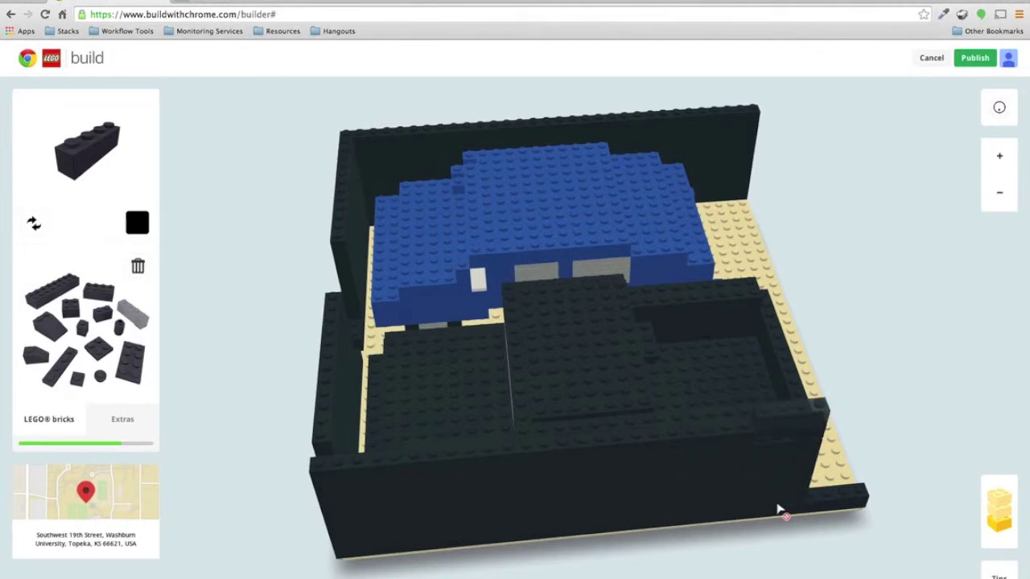
pyautogui.click(817, 505)
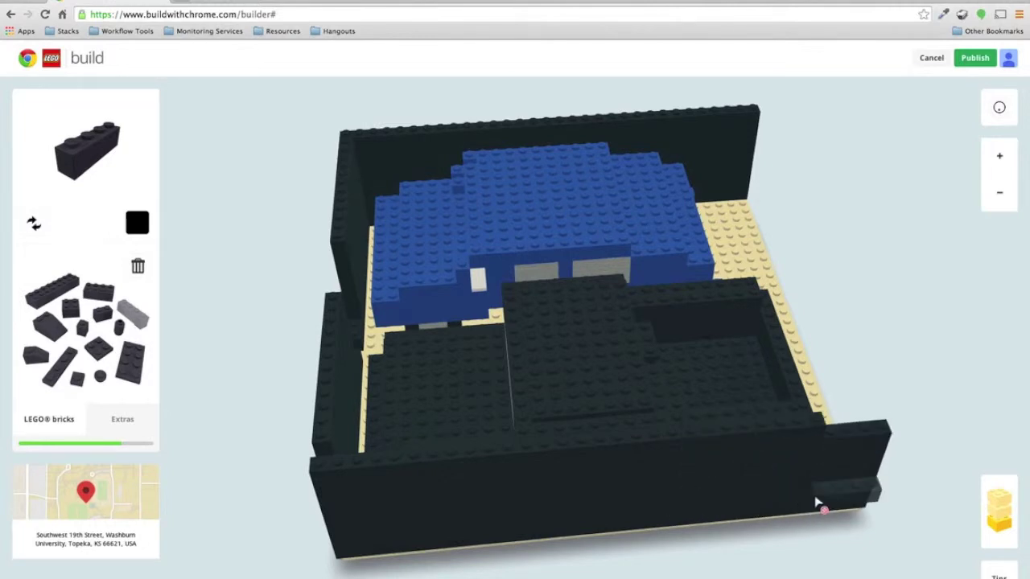
pyautogui.click(835, 433)
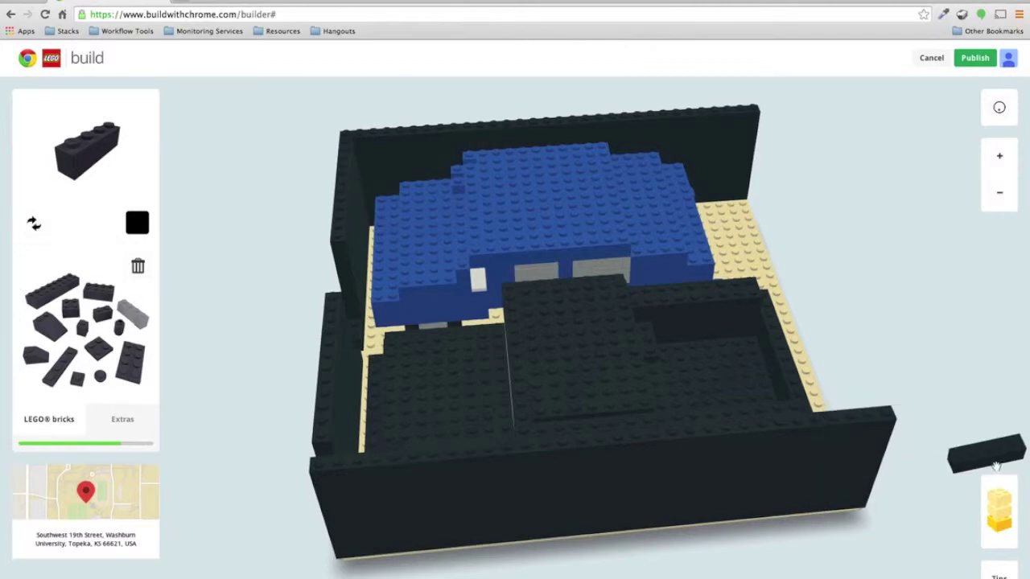
# - Fill the center gap in the front wall between the two vehicles with stacked black bricks, using 1x1 bricks for narrow spots
pyautogui.moveTo(947, 434); pyautogui.dragTo(875, 367)
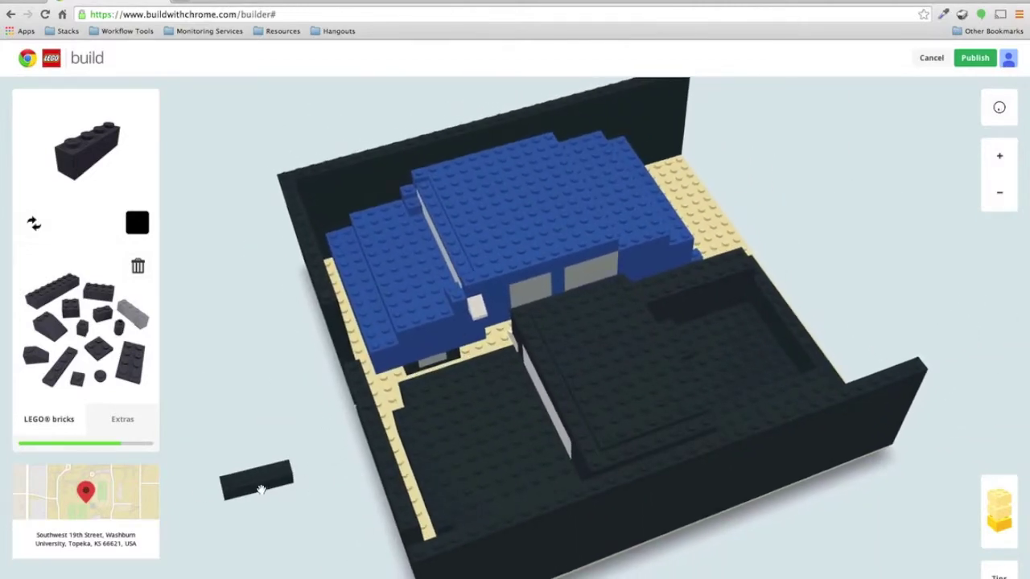
pyautogui.moveTo(234, 486); pyautogui.dragTo(339, 520)
pyautogui.moveTo(338, 521); pyautogui.dragTo(545, 544, button='right')
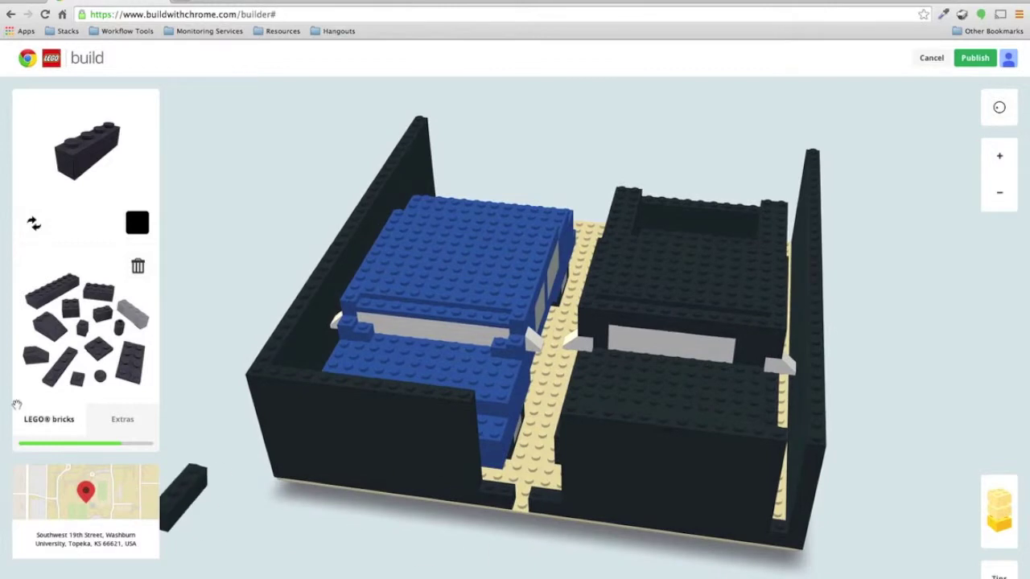
pyautogui.click(83, 330)
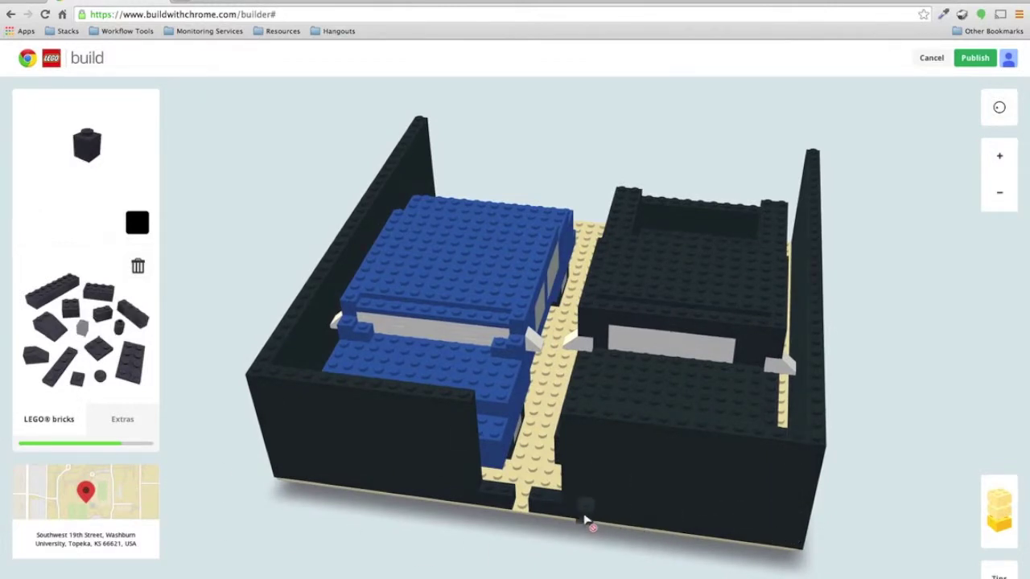
pyautogui.click(490, 492)
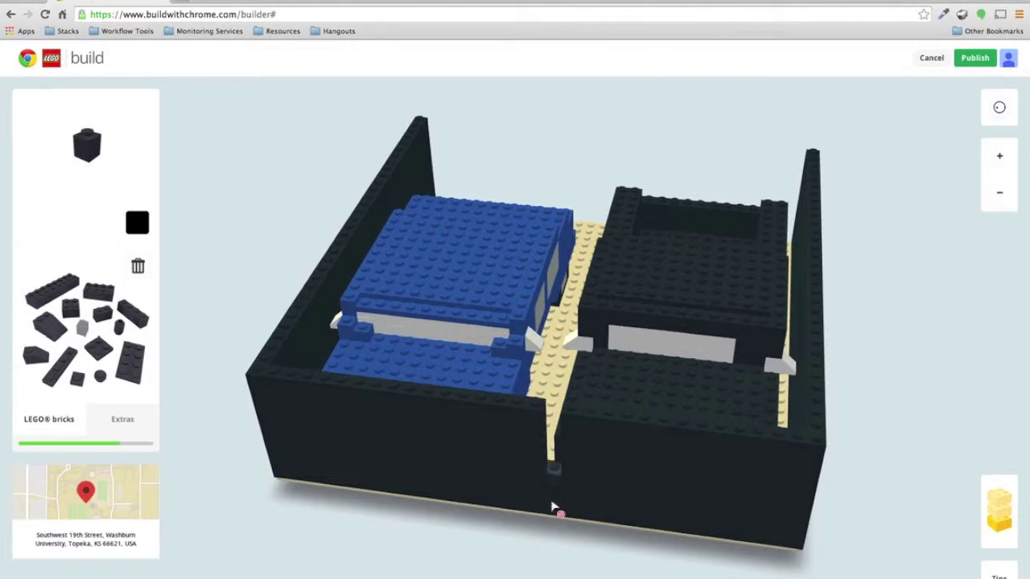
pyautogui.moveTo(937, 487); pyautogui.dragTo(507, 519)
pyautogui.moveTo(839, 516); pyautogui.dragTo(16, 358, button='right')
pyautogui.click(131, 361)
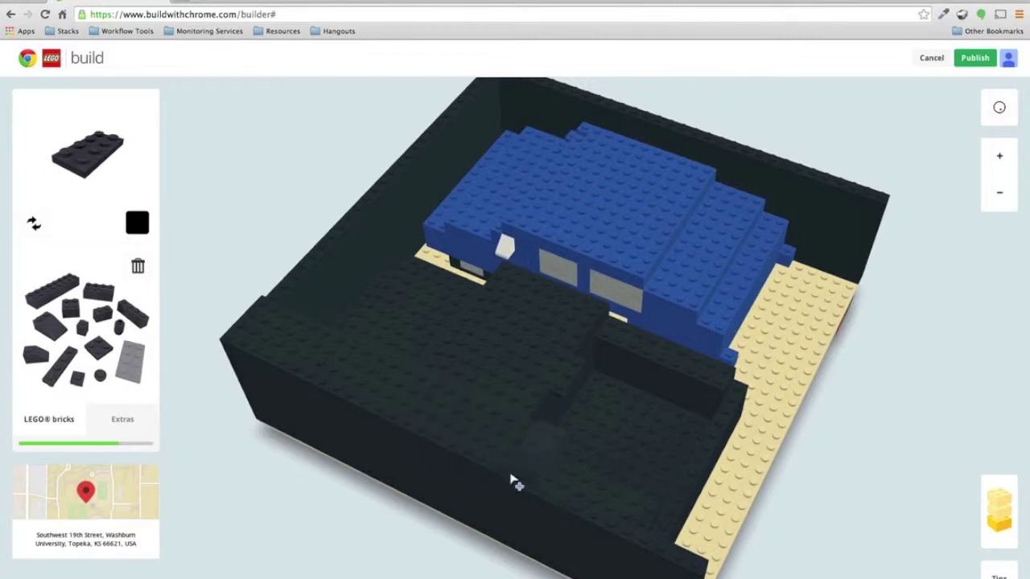
pyautogui.moveTo(873, 501); pyautogui.dragTo(544, 573, button='right')
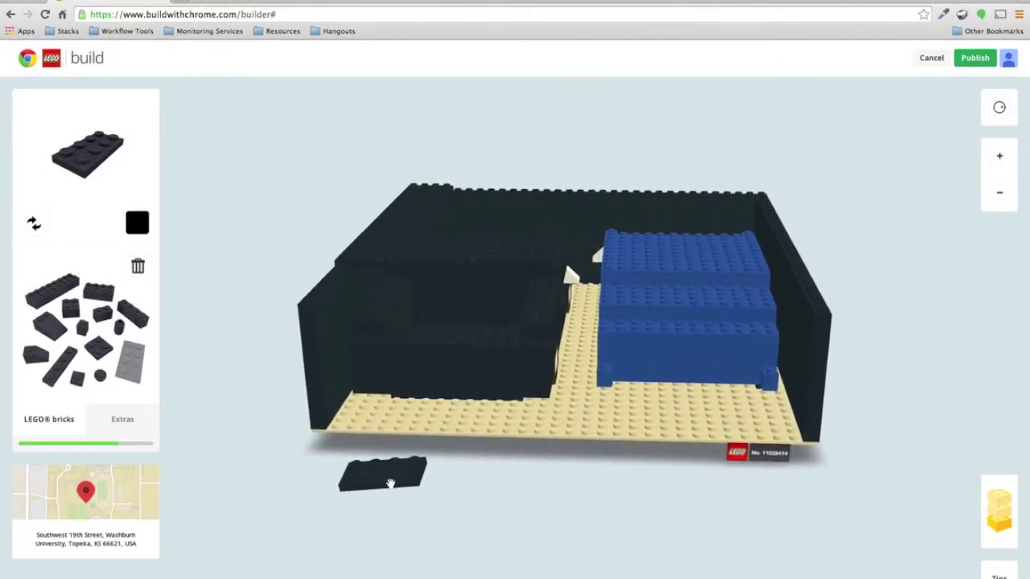
pyautogui.moveTo(401, 502); pyautogui.dragTo(232, 517)
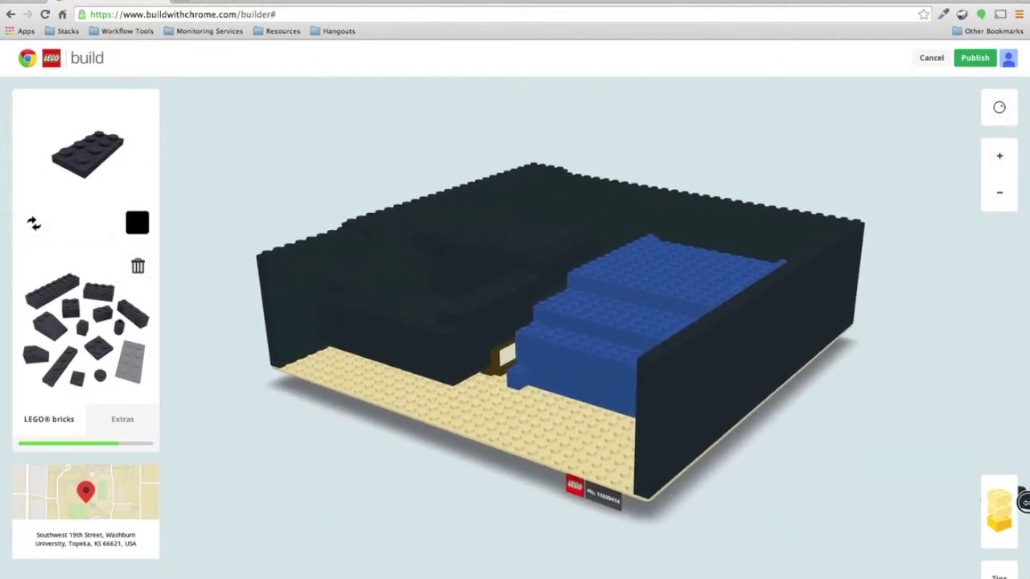
pyautogui.moveTo(1026, 500); pyautogui.dragTo(1026, 560)
pyautogui.moveTo(793, 386); pyautogui.dragTo(324, 349, button='right')
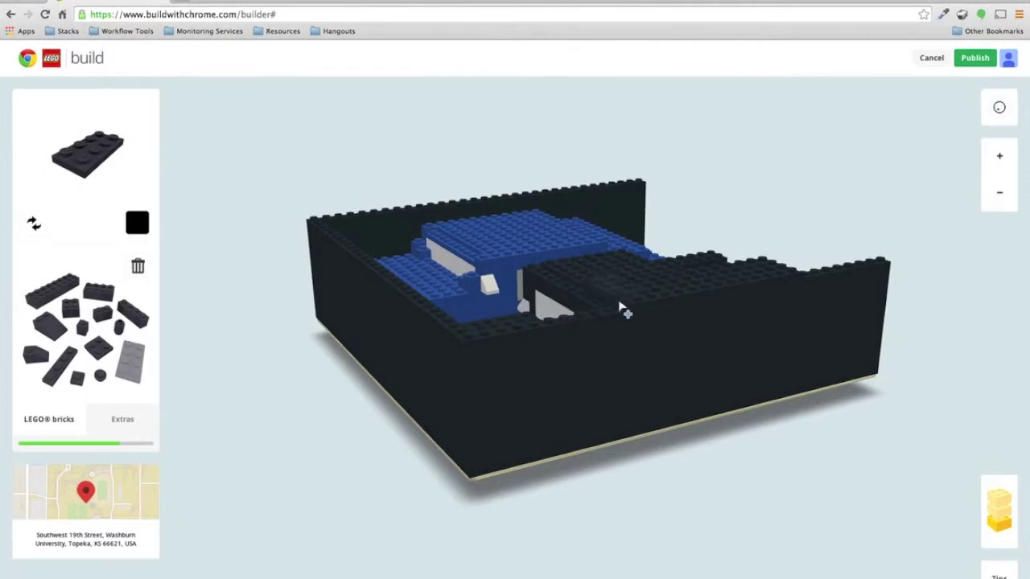
pyautogui.moveTo(682, 482); pyautogui.dragTo(603, 428, button='right')
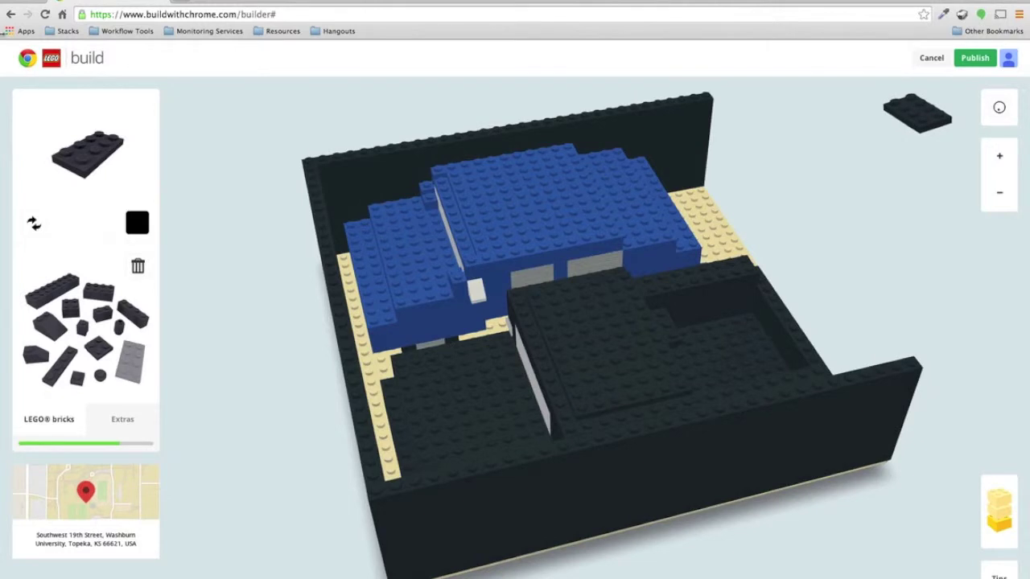
# - Raise the front wall by one row of black 1x4 bricks along its whole length in front of both vehicles
pyautogui.click(146, 324)
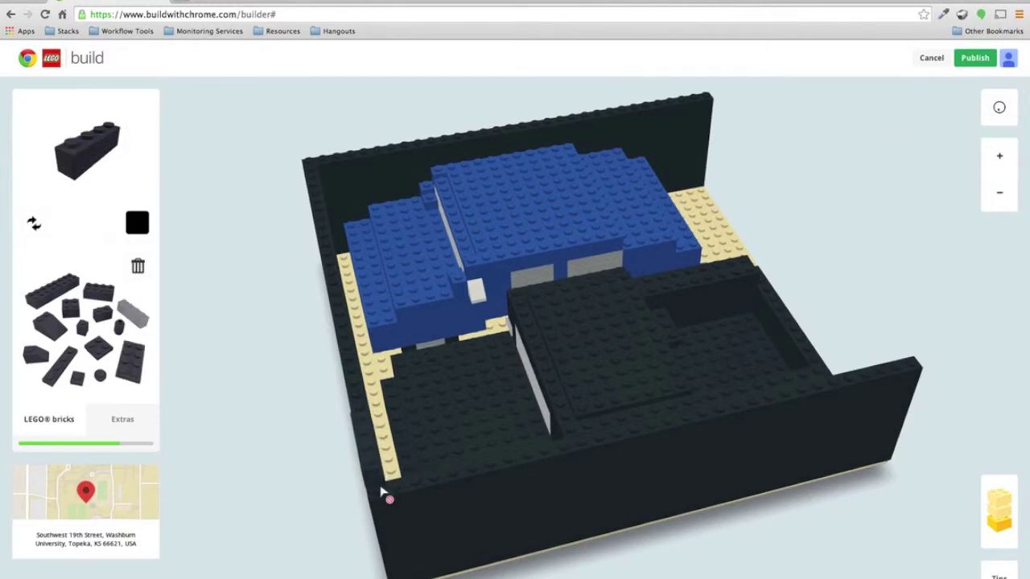
pyautogui.moveTo(198, 472); pyautogui.dragTo(746, 506)
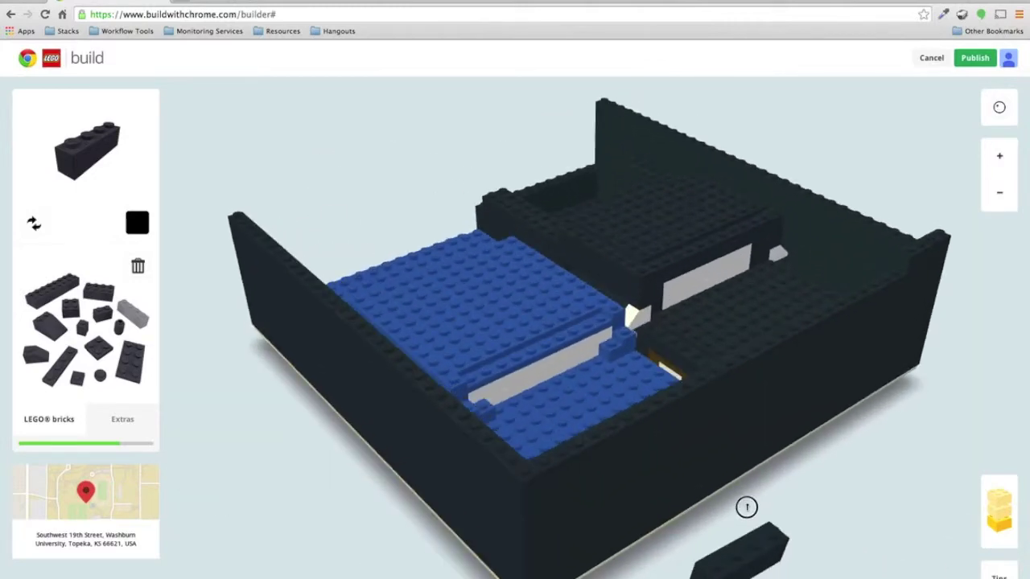
pyautogui.moveTo(746, 507); pyautogui.dragTo(747, 558, button='right')
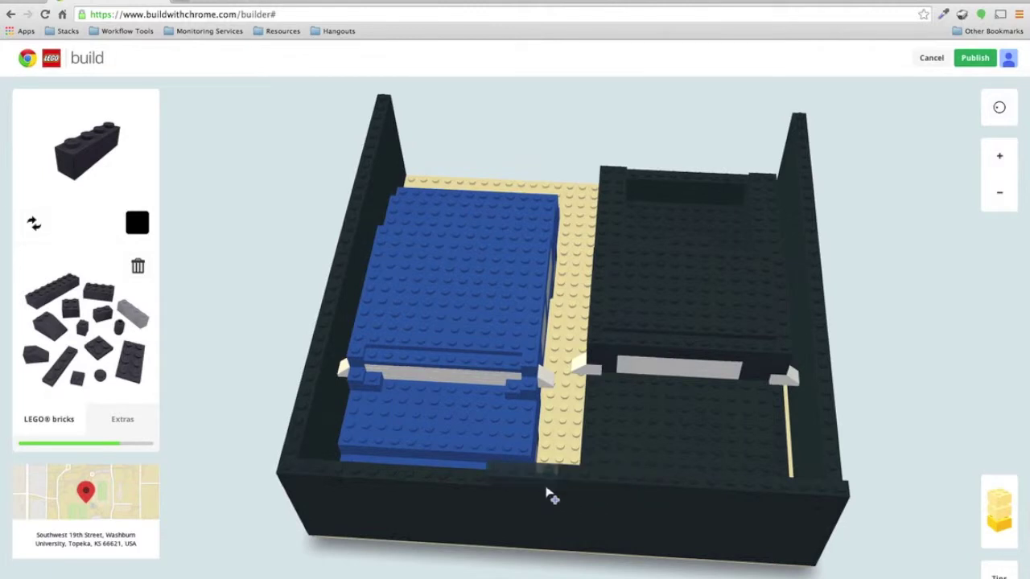
pyautogui.click(401, 475)
pyautogui.click(334, 475)
pyautogui.click(250, 430)
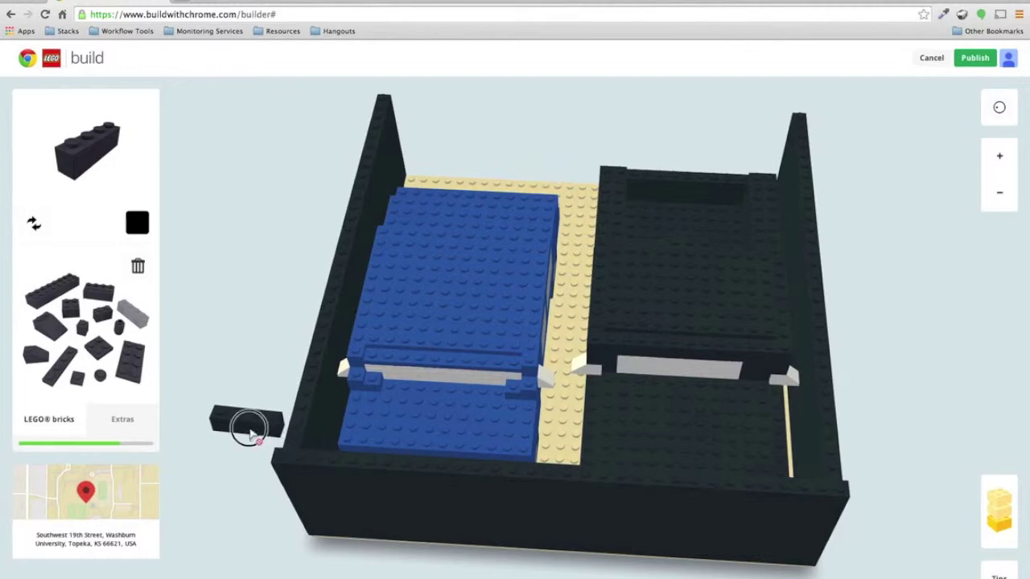
# - Raise the wall beside the blue car by one row of black 1x4 bricks, working from the front corner towards the rear
pyautogui.moveTo(251, 431); pyautogui.dragTo(644, 519)
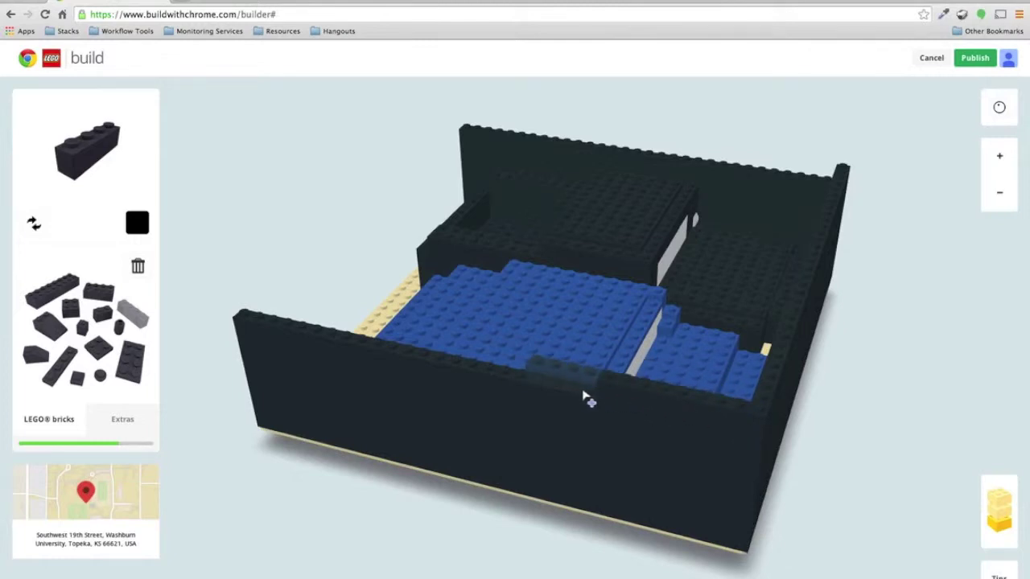
pyautogui.click(519, 383)
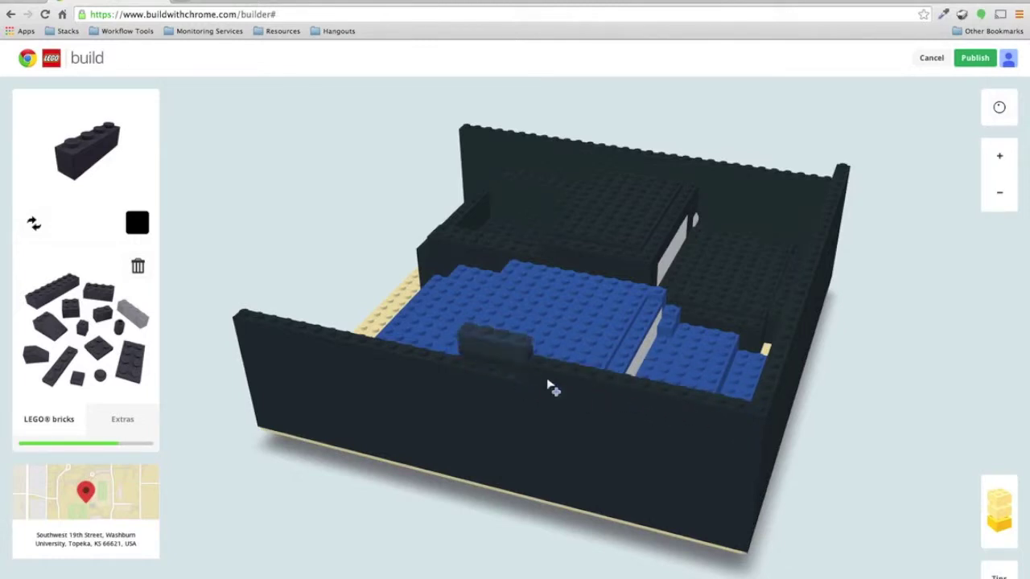
pyautogui.moveTo(293, 238); pyautogui.dragTo(399, 315)
pyautogui.moveTo(399, 319); pyautogui.dragTo(520, 381, button='right')
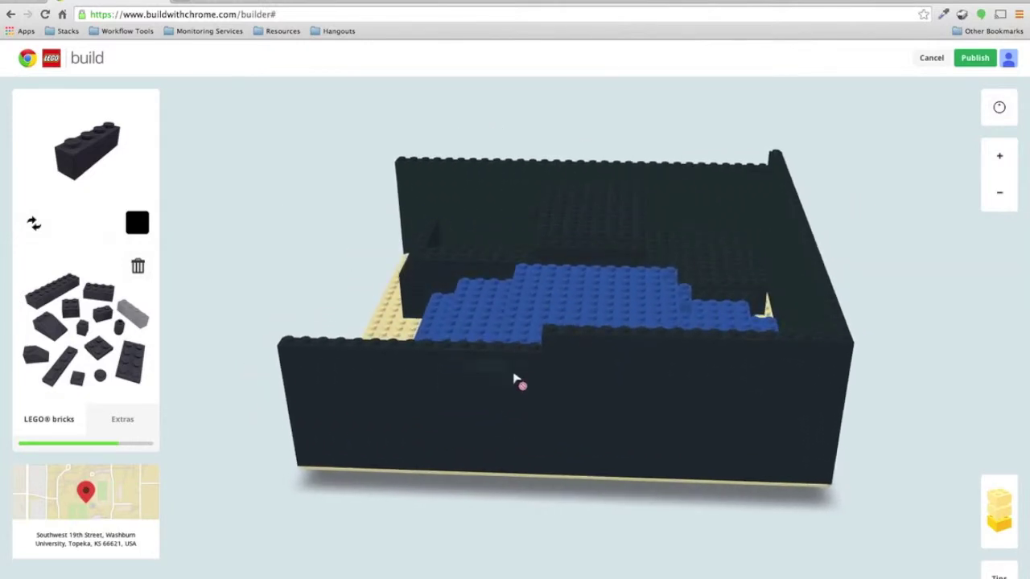
pyautogui.click(463, 350)
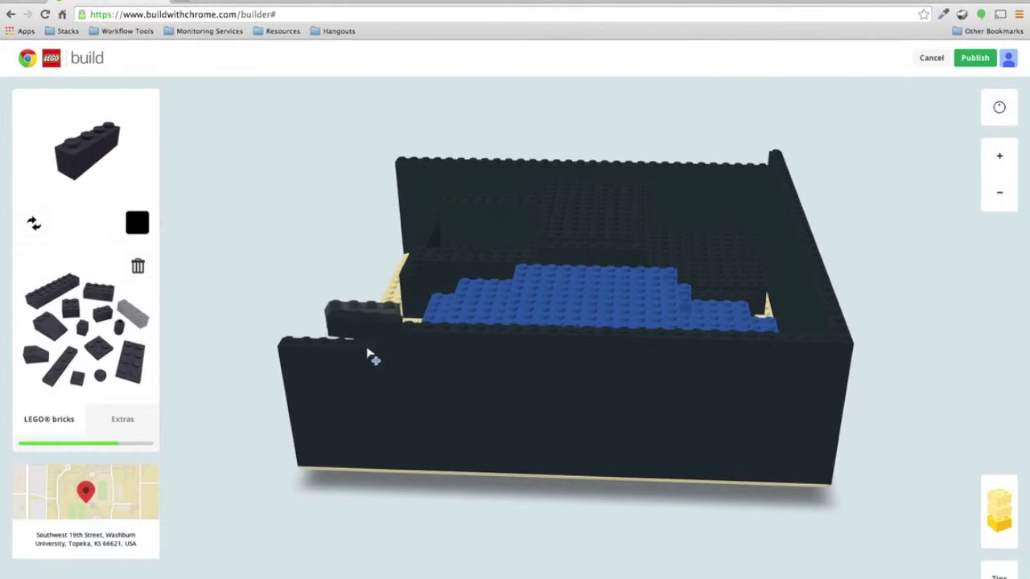
# - Raise the wall beside the black truck by one row of black 1x4 bricks and fill both side walls' rear ends with 1x1 bricks
pyautogui.moveTo(282, 416); pyautogui.dragTo(498, 288, button='right')
pyautogui.moveTo(239, 204); pyautogui.dragTo(532, 262)
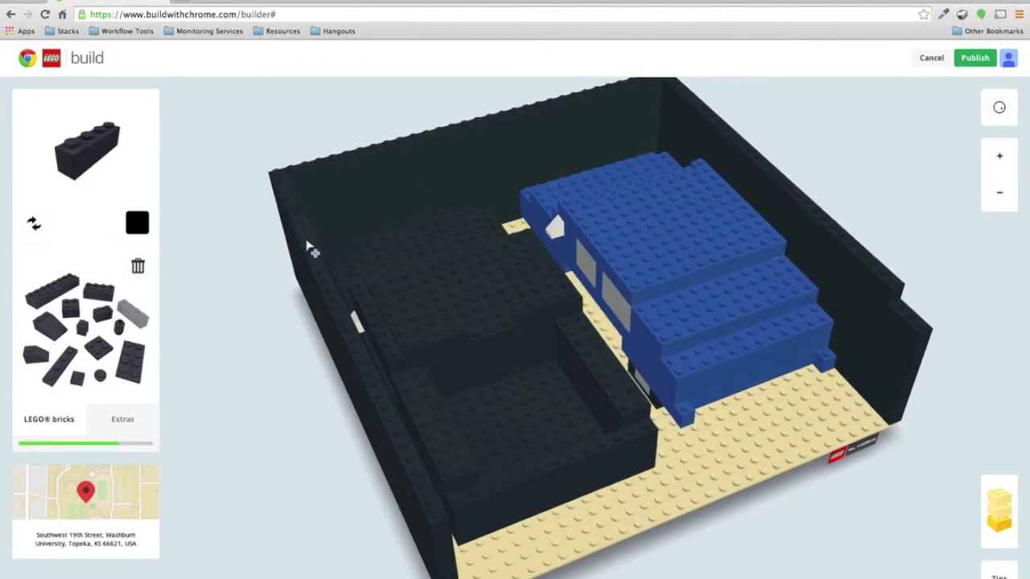
pyautogui.moveTo(310, 246); pyautogui.dragTo(298, 334, button='right')
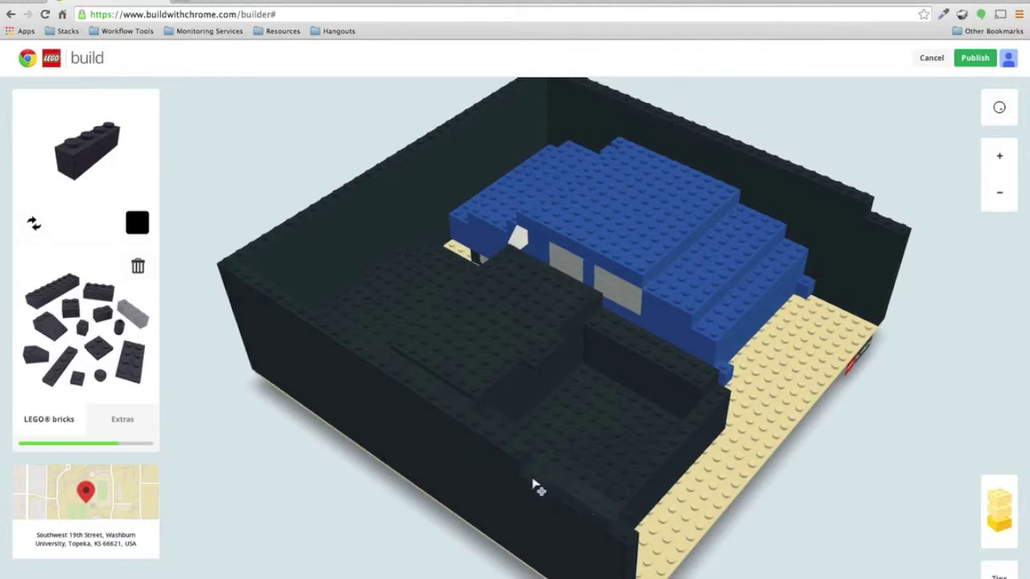
pyautogui.click(84, 328)
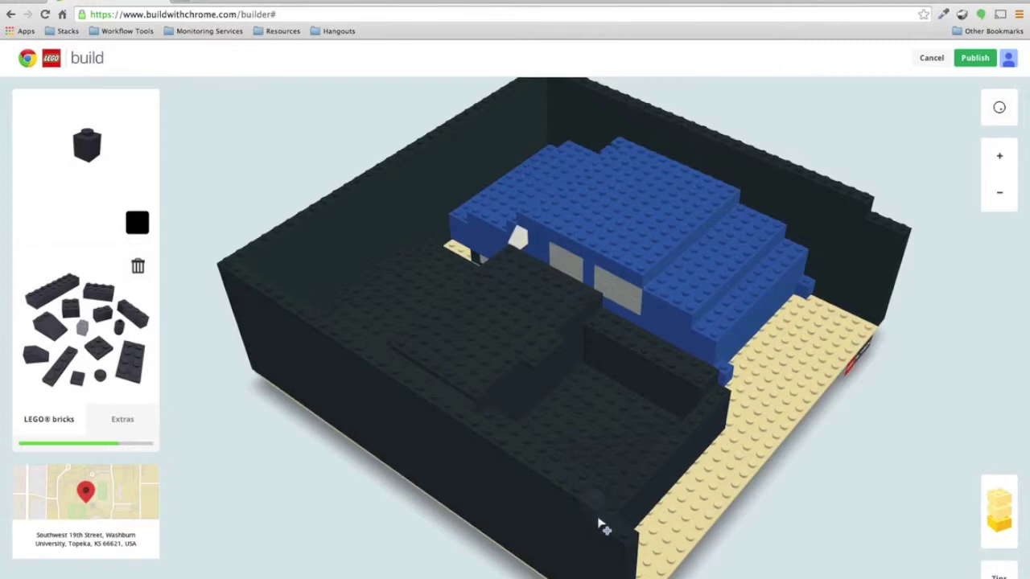
pyautogui.click(888, 224)
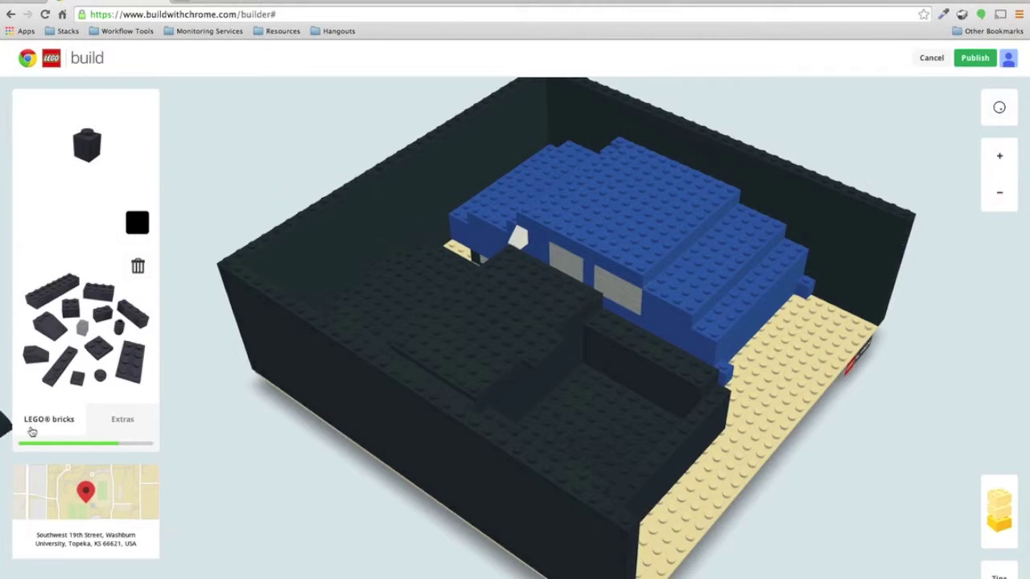
# - Lay a row of black 2x4 plates on top of the wall beside the black truck, reaching inward, from the front to the rear corner
pyautogui.click(125, 374)
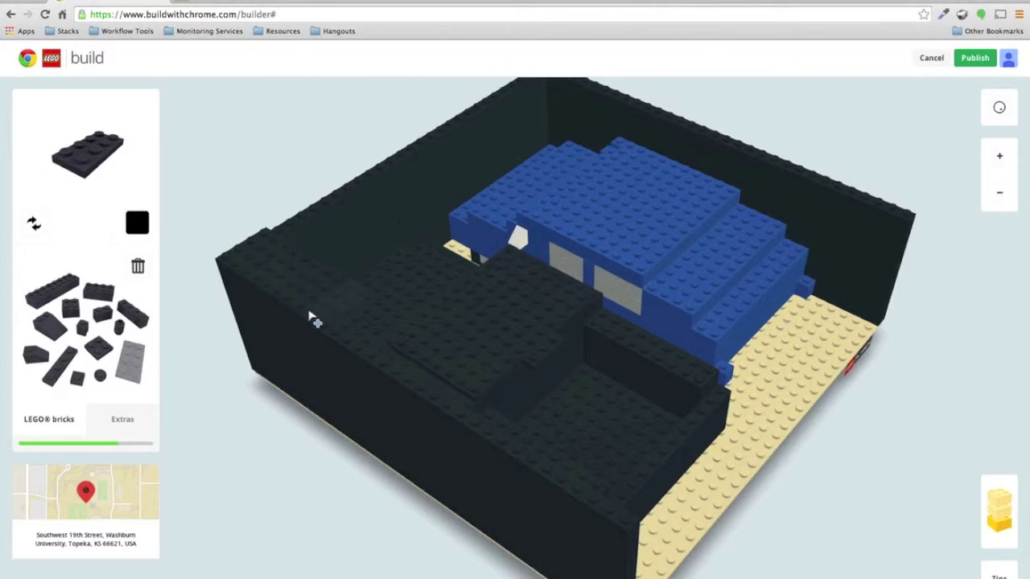
pyautogui.click(346, 339)
pyautogui.click(365, 351)
pyautogui.click(399, 376)
pyautogui.click(464, 410)
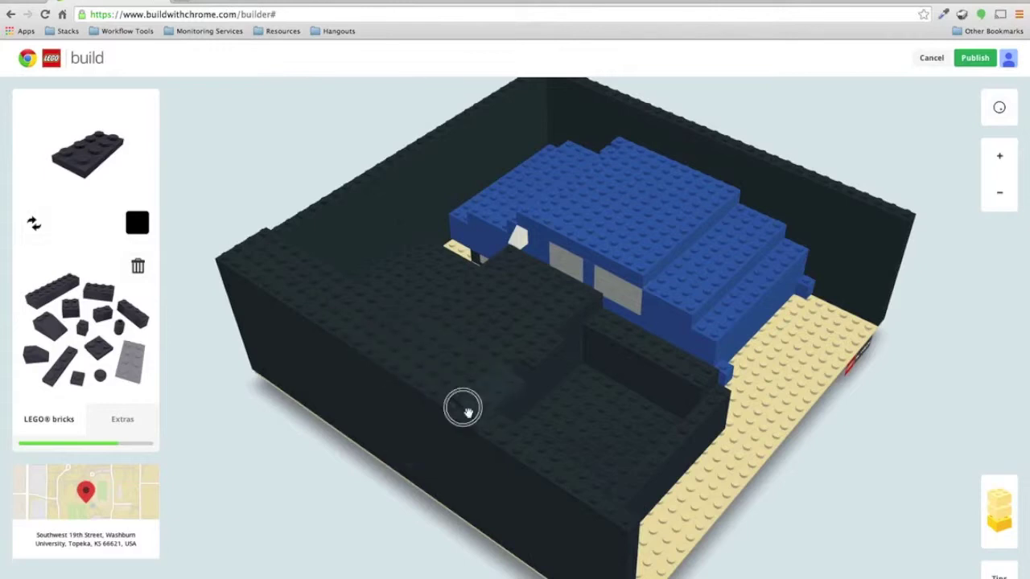
pyautogui.click(499, 439)
pyautogui.click(524, 447)
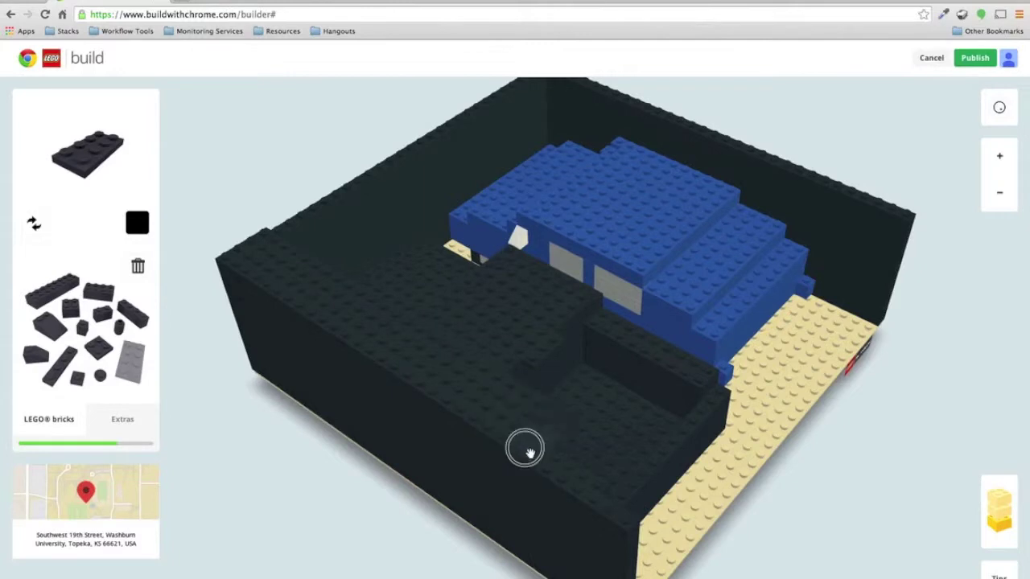
pyautogui.click(550, 466)
pyautogui.click(584, 485)
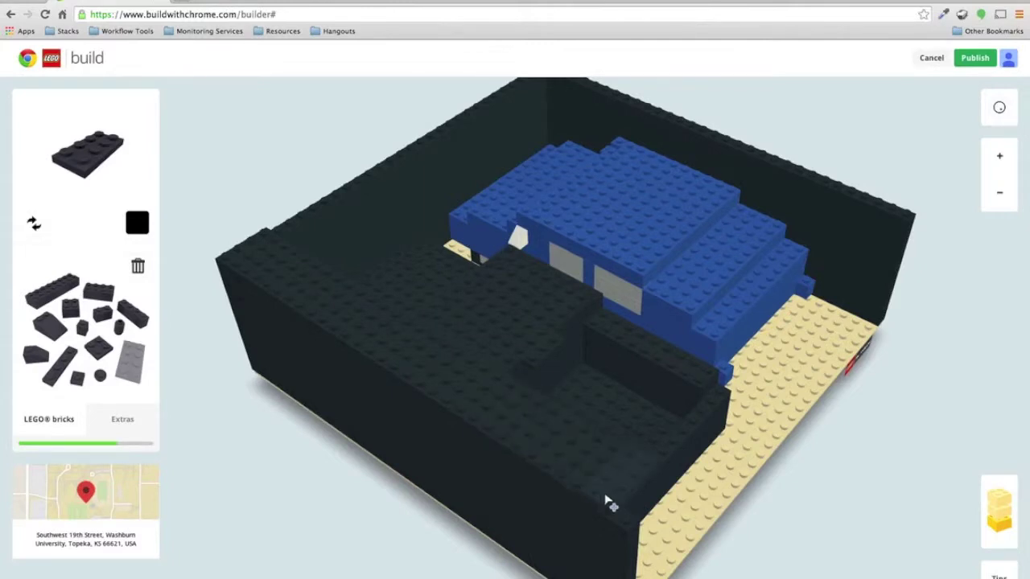
pyautogui.click(612, 500)
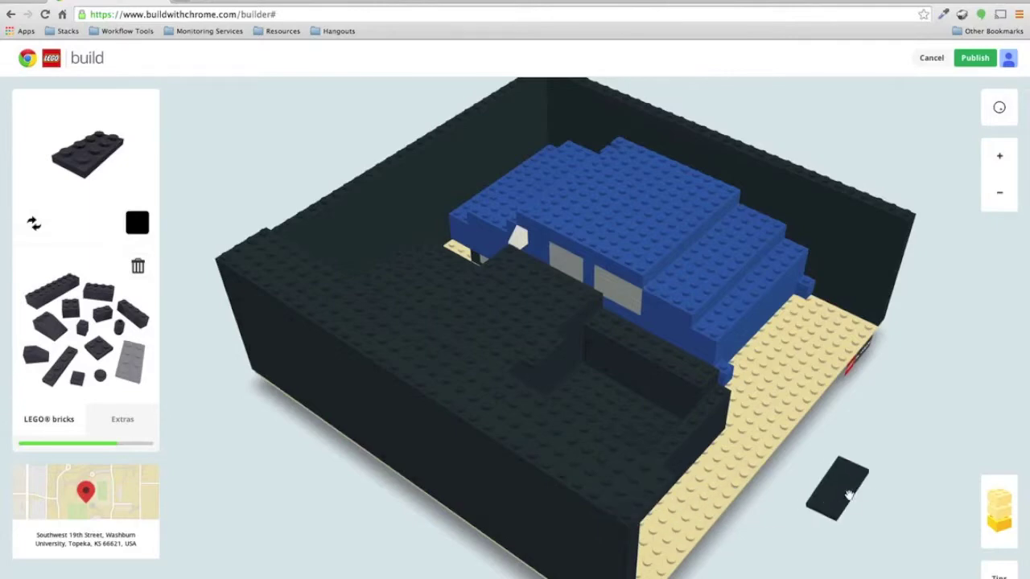
# - Lay a row of black 2x4 plates on top of the wall beside the blue car, reaching inward, from the front corner to the rear
pyautogui.moveTo(837, 487); pyautogui.dragTo(616, 545)
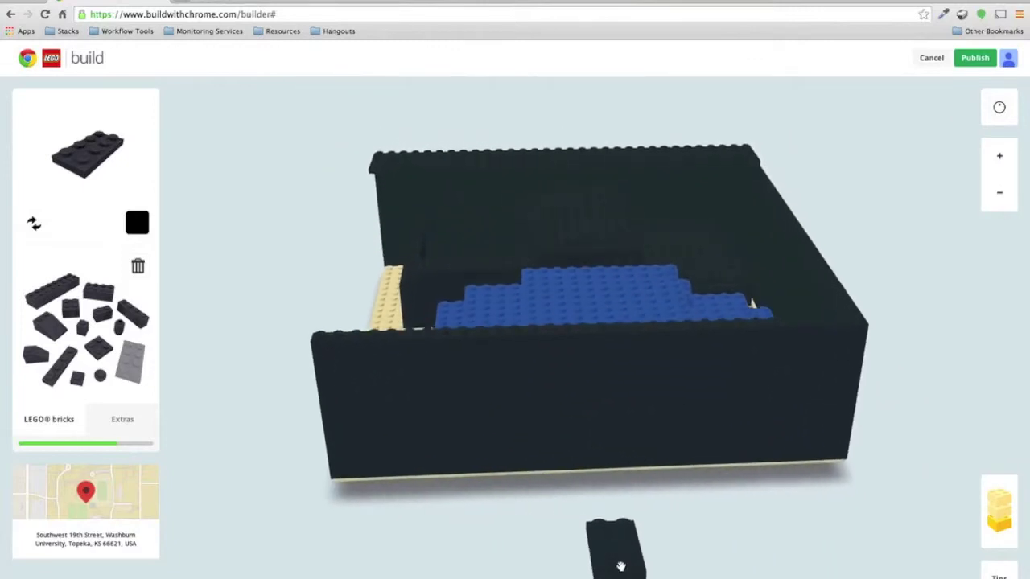
pyautogui.click(859, 308)
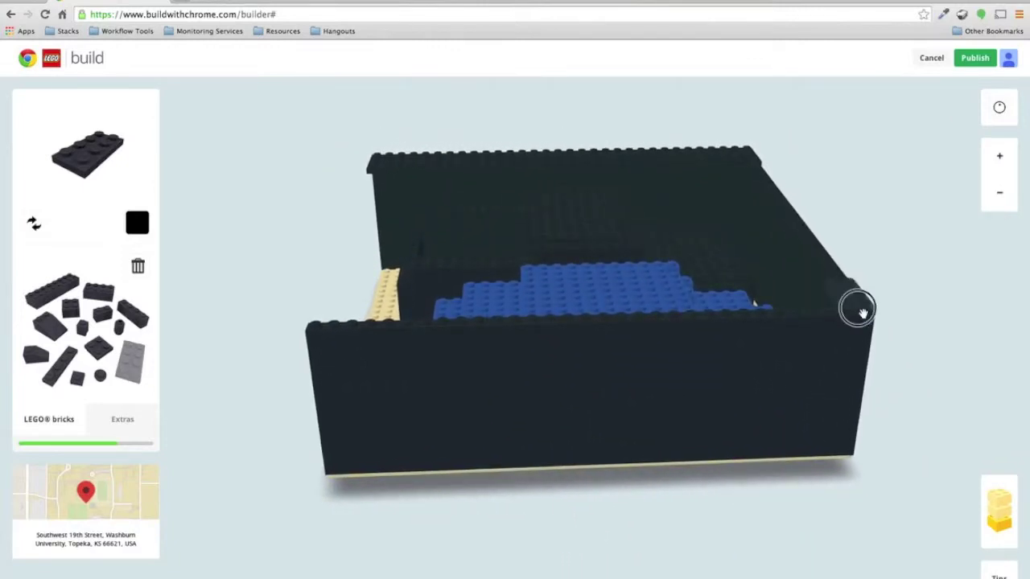
pyautogui.click(837, 310)
pyautogui.click(799, 314)
pyautogui.click(770, 311)
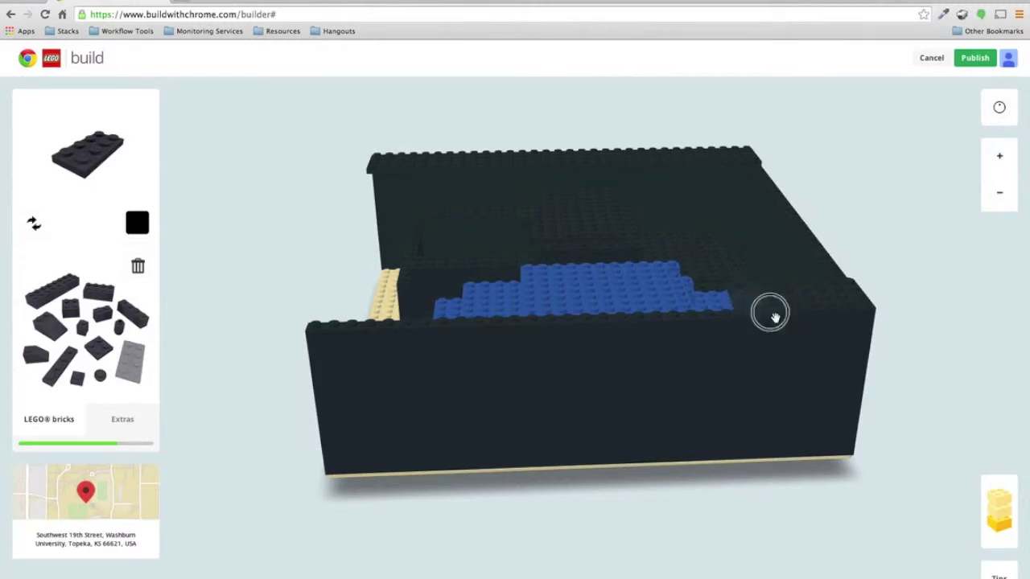
pyautogui.click(727, 315)
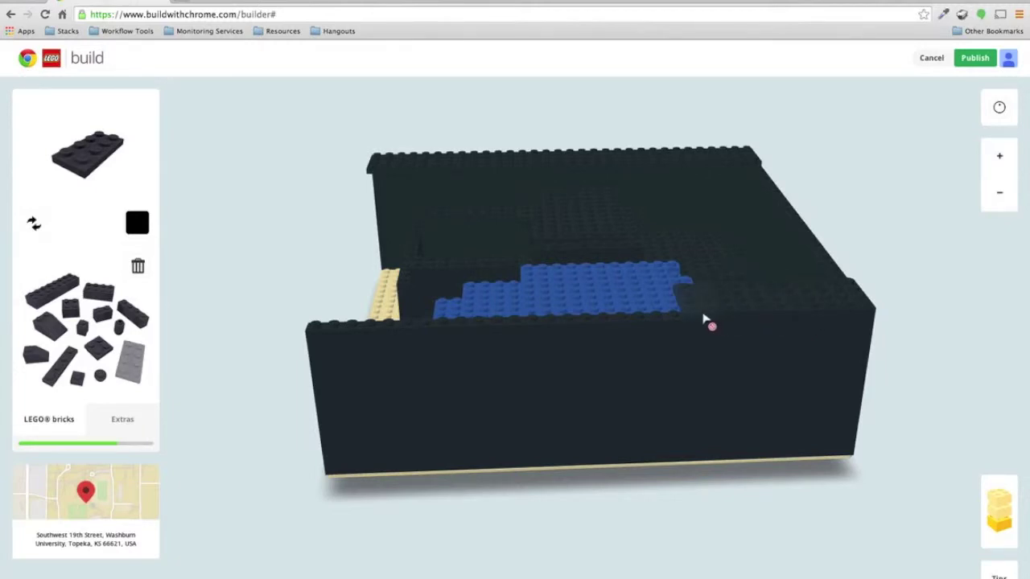
pyautogui.click(694, 317)
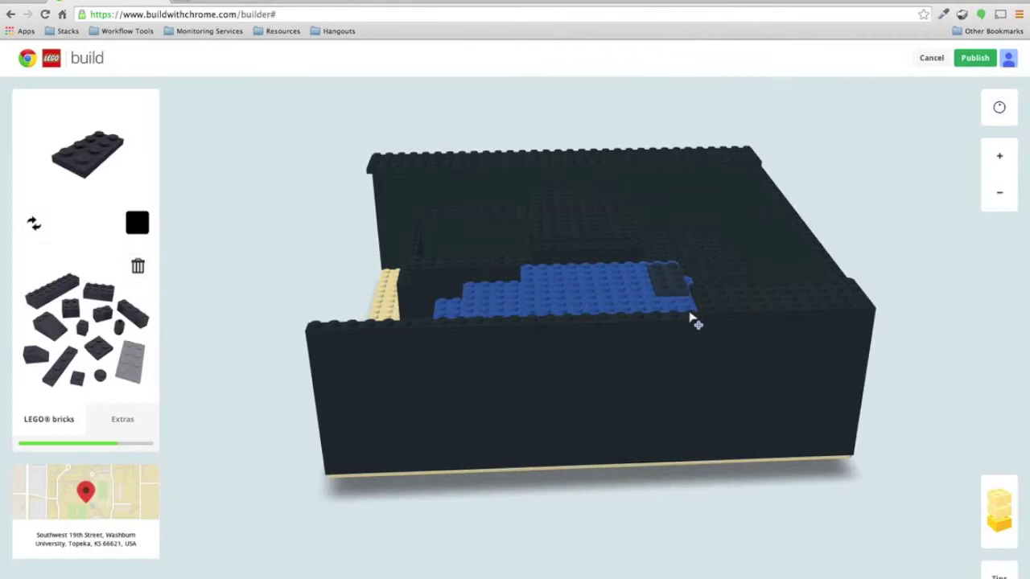
pyautogui.click(687, 323)
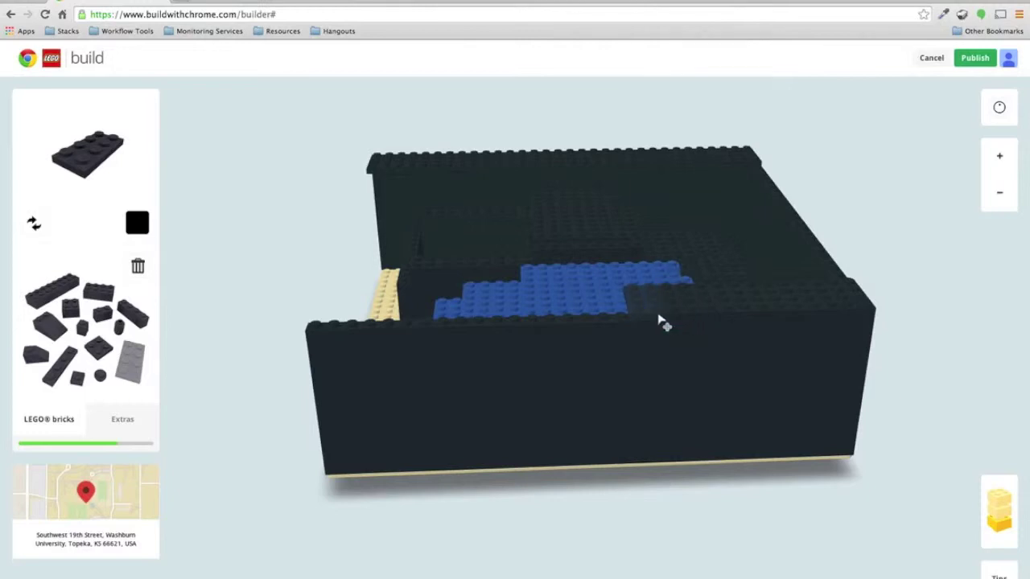
pyautogui.click(620, 326)
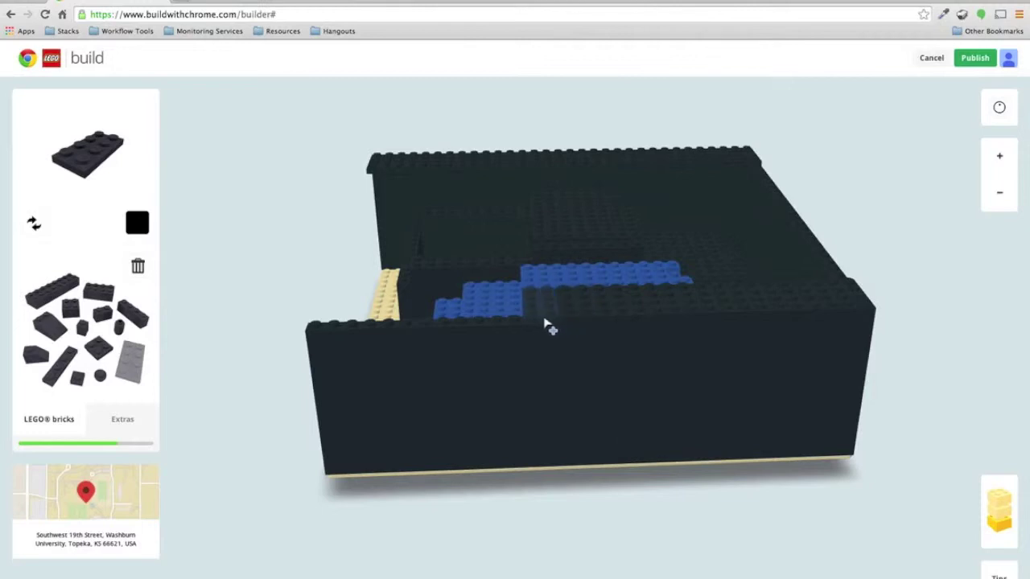
pyautogui.click(544, 320)
pyautogui.click(510, 319)
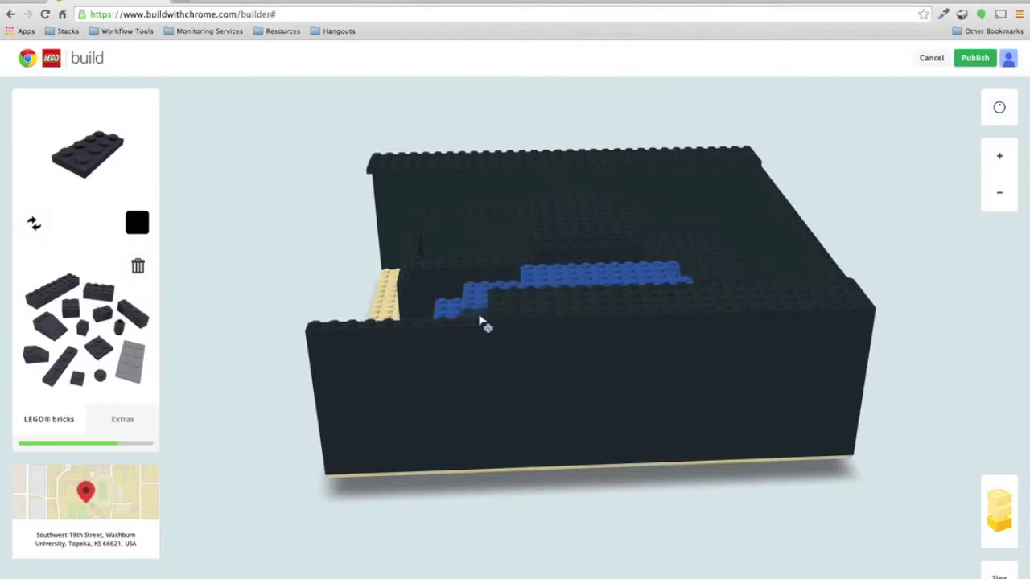
pyautogui.click(477, 322)
pyautogui.click(436, 332)
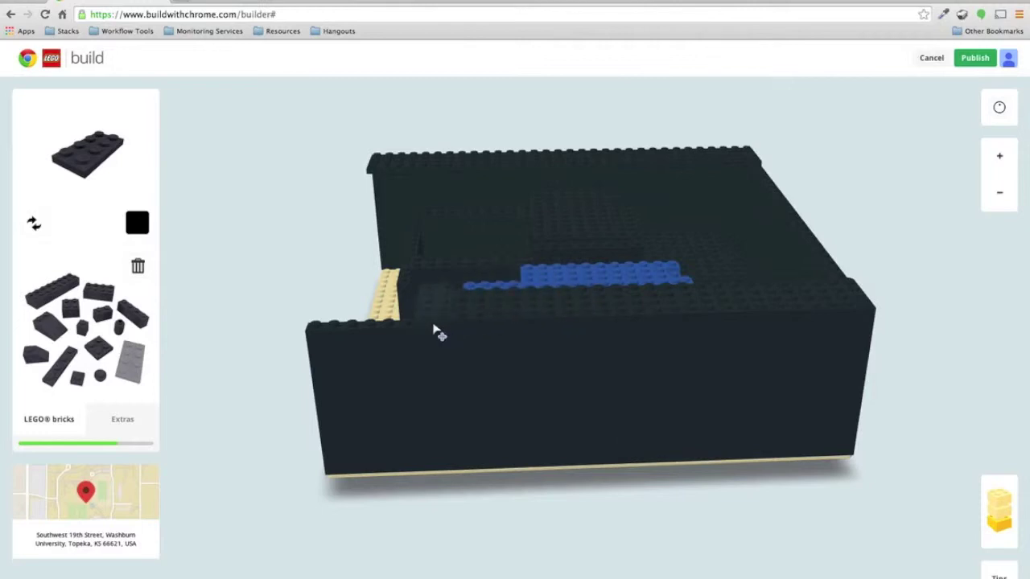
pyautogui.click(406, 326)
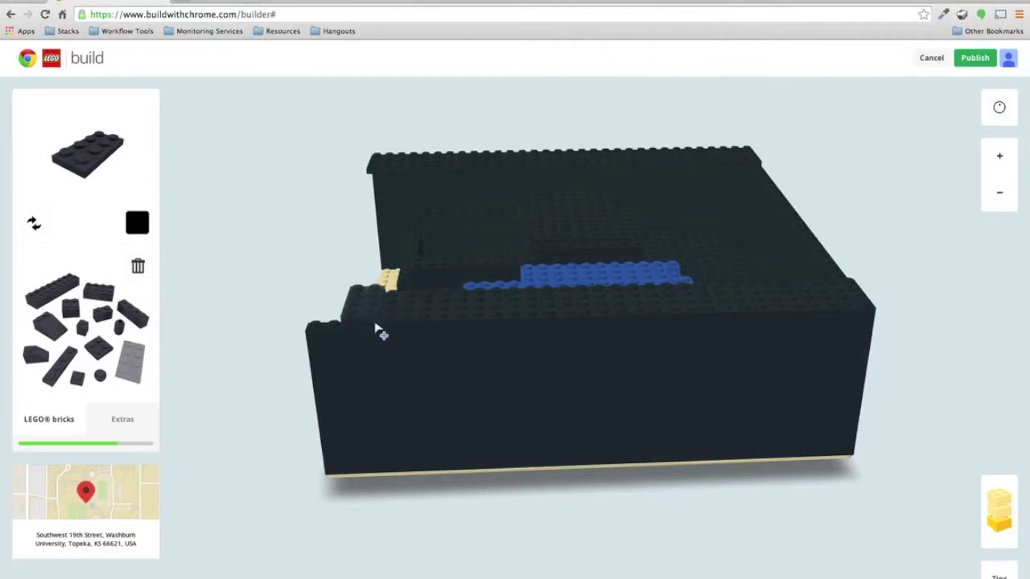
pyautogui.click(329, 336)
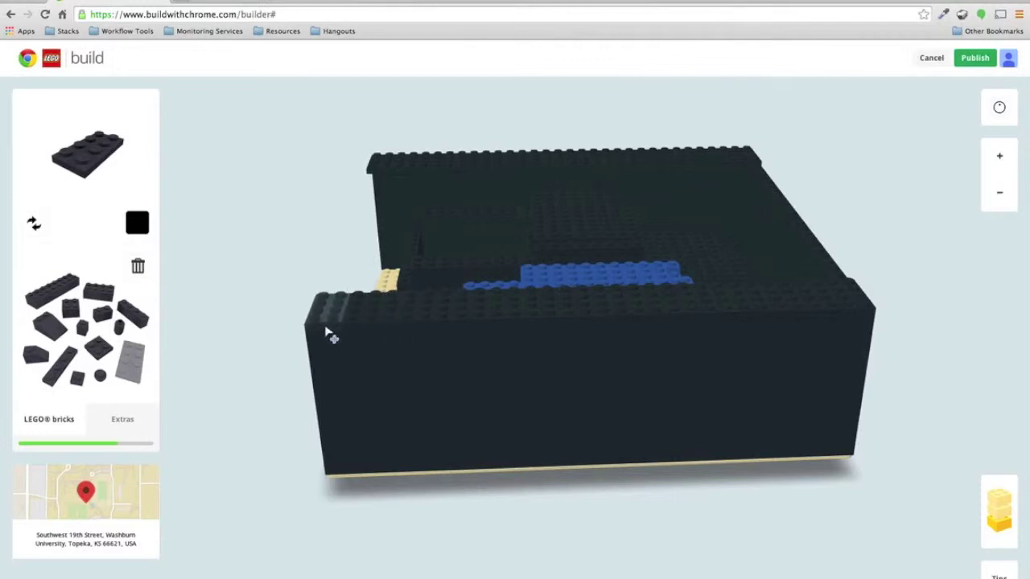
# - Lay a row of black 2x4 plates on top of the front wall, reaching inward over both hoods, to join the two side rows
pyautogui.moveTo(884, 335); pyautogui.dragTo(347, 235)
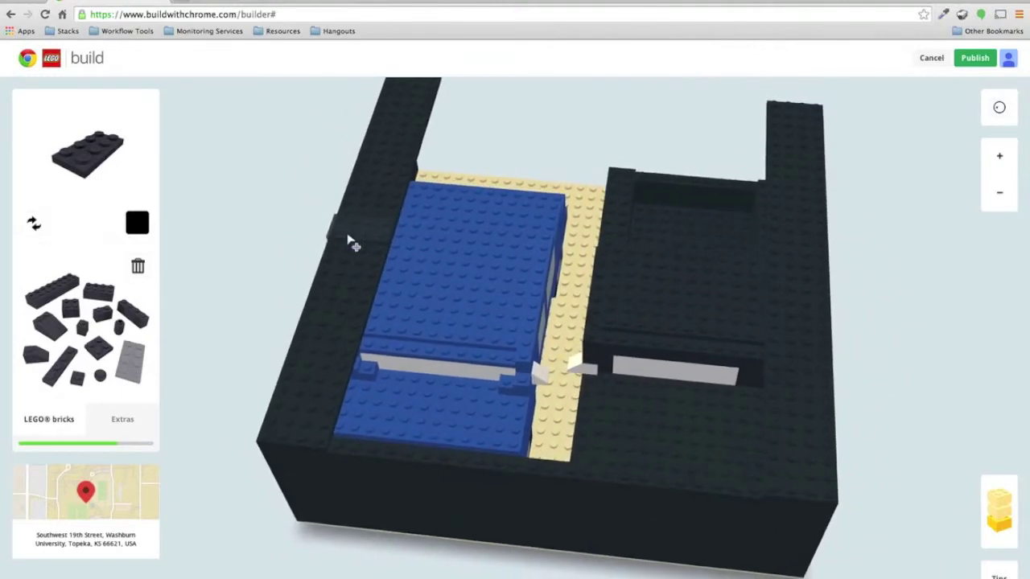
pyautogui.click(363, 442)
pyautogui.click(390, 446)
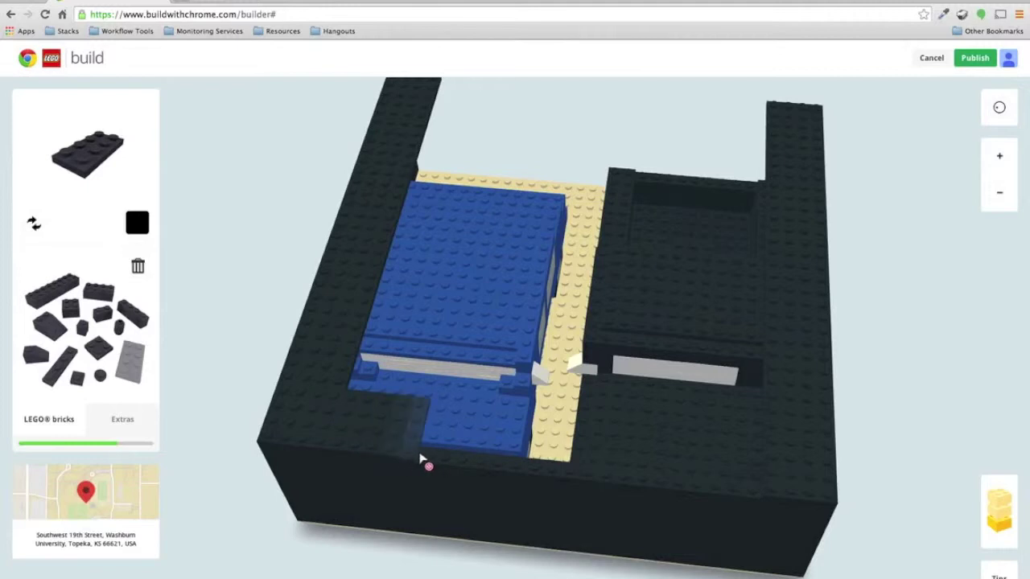
pyautogui.click(419, 456)
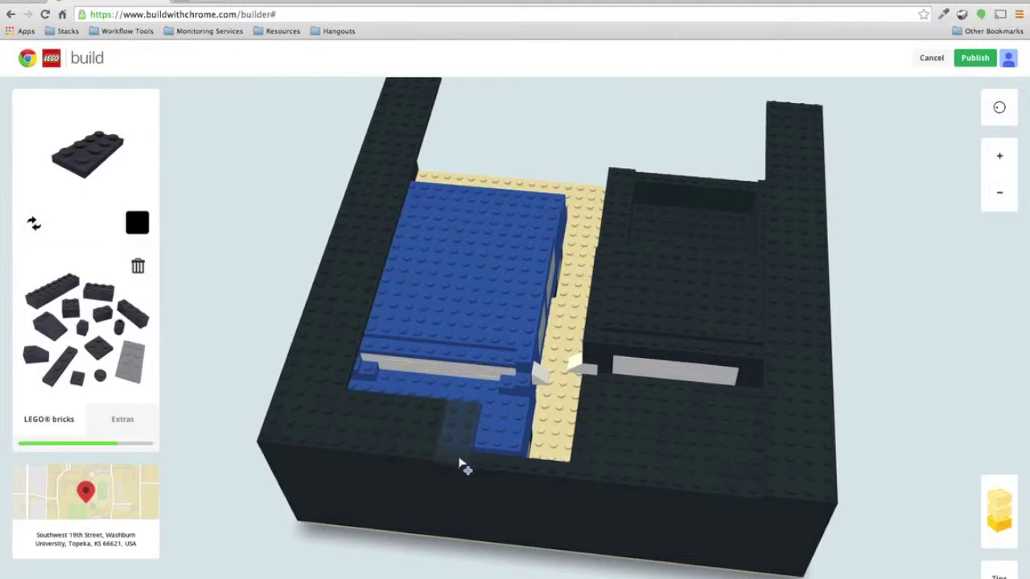
pyautogui.click(460, 465)
pyautogui.click(490, 464)
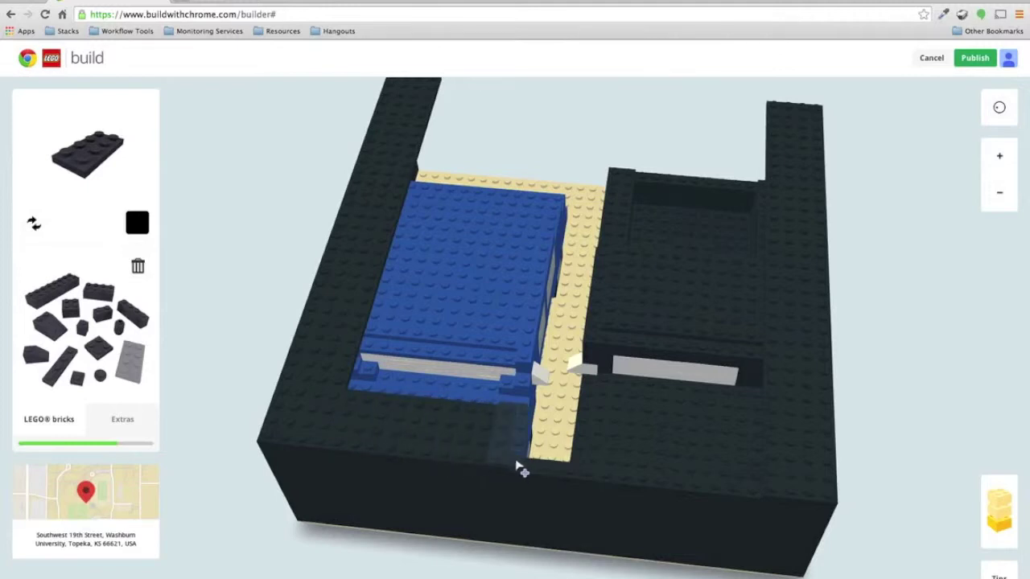
pyautogui.click(565, 470)
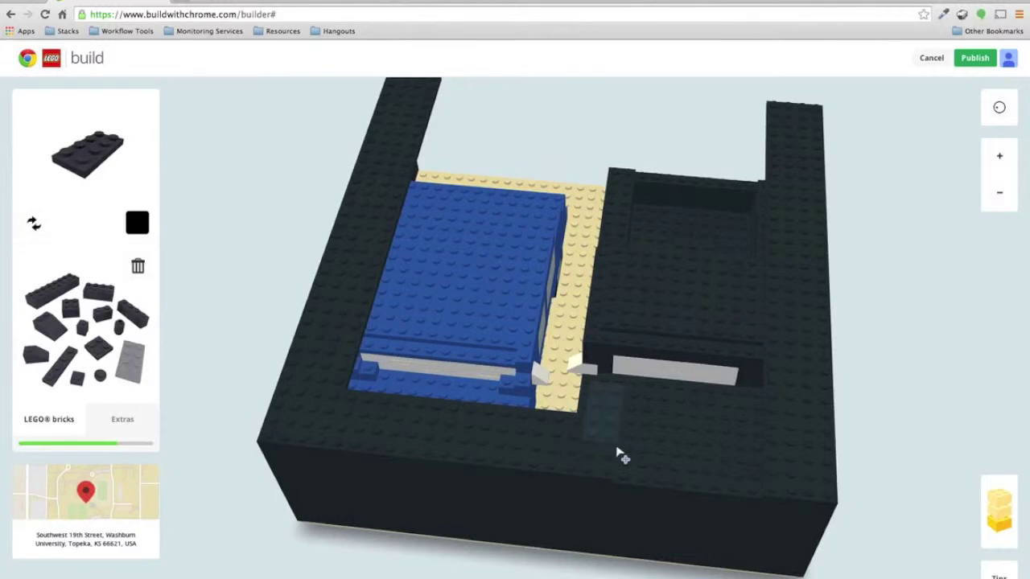
pyautogui.moveTo(910, 488); pyautogui.dragTo(643, 475, button='right')
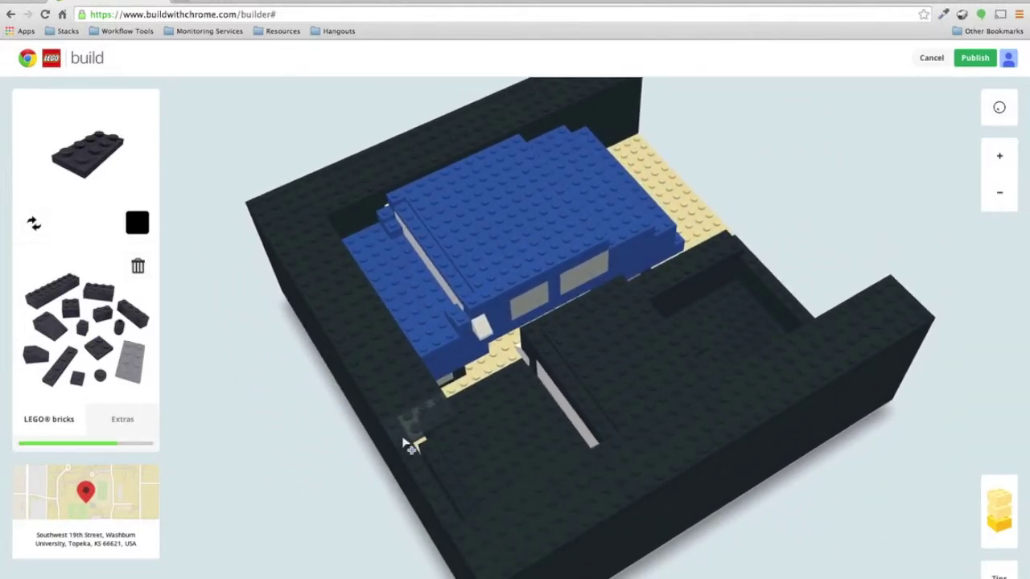
pyautogui.click(403, 438)
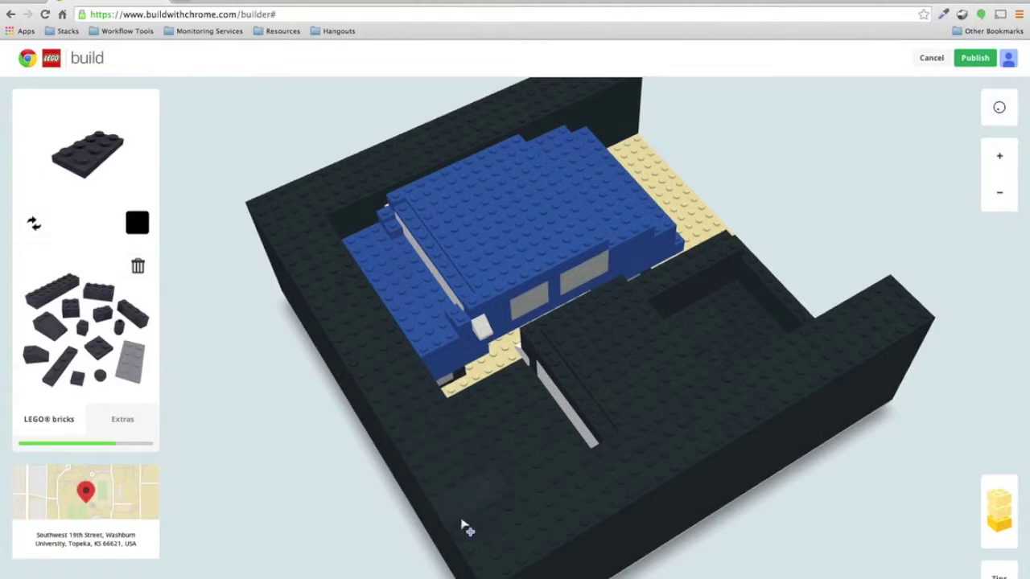
# - Extend the roof inward at the front with a second row of black 2x4 plates across the hoods of both vehicles
pyautogui.moveTo(724, 567); pyautogui.dragTo(407, 474, button='right')
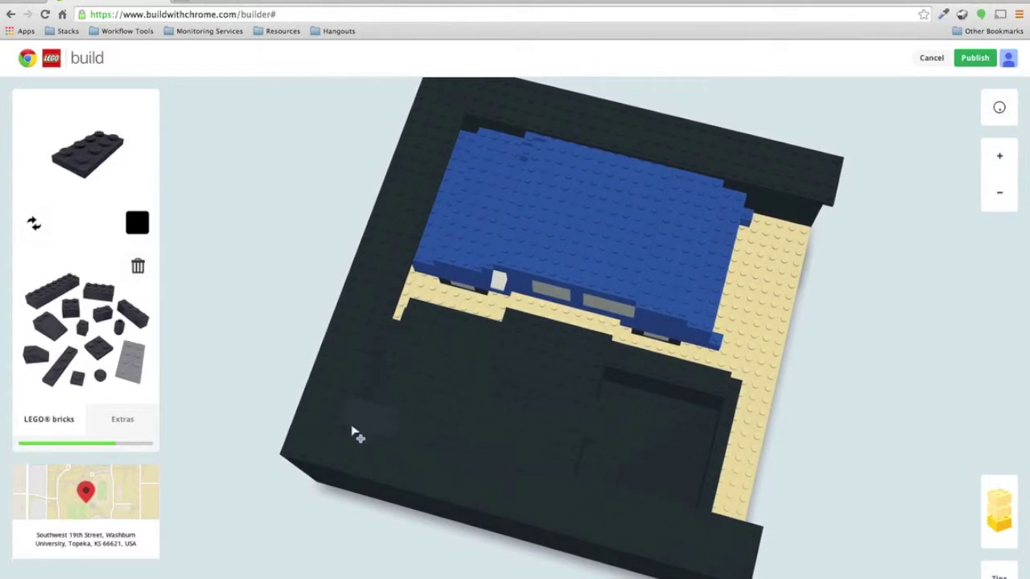
pyautogui.moveTo(807, 473); pyautogui.dragTo(474, 363, button='right')
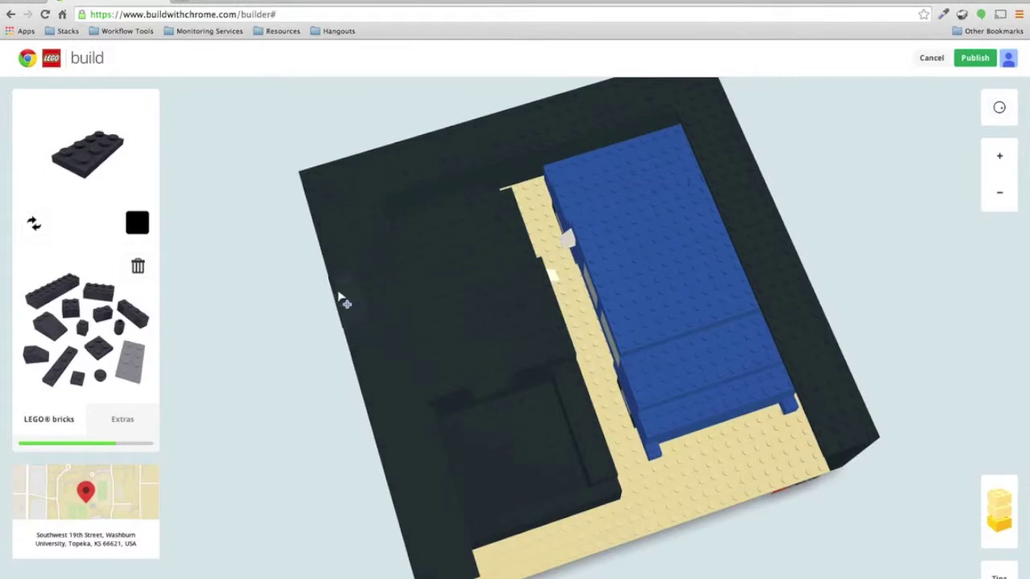
pyautogui.click(387, 191)
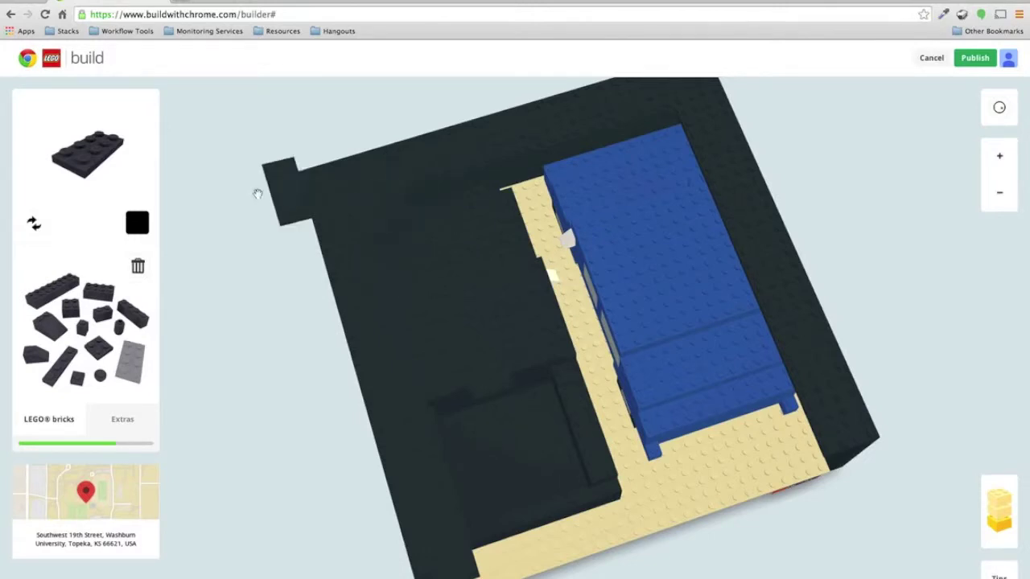
pyautogui.moveTo(248, 436); pyautogui.dragTo(224, 413)
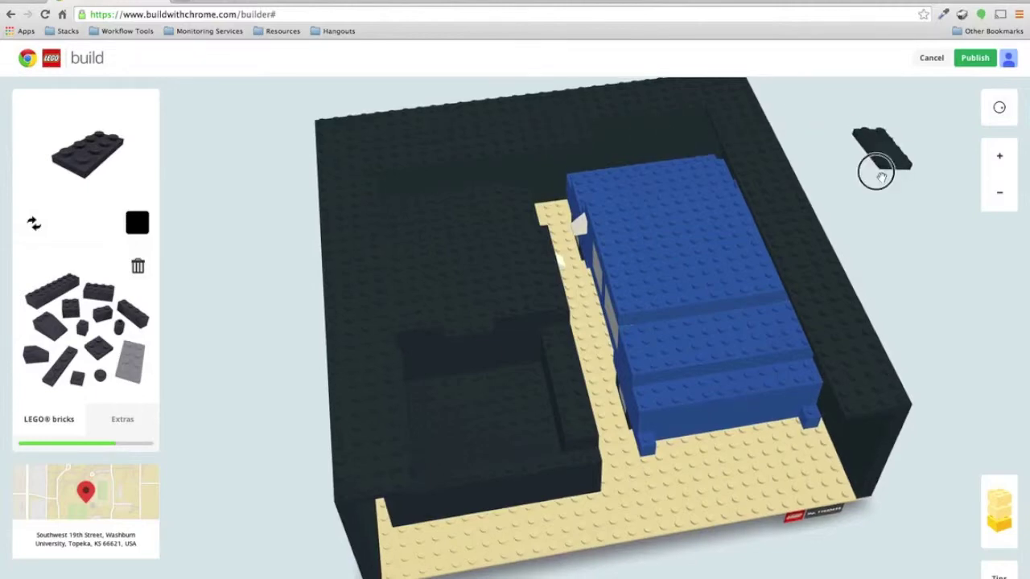
pyautogui.moveTo(876, 168); pyautogui.dragTo(439, 161)
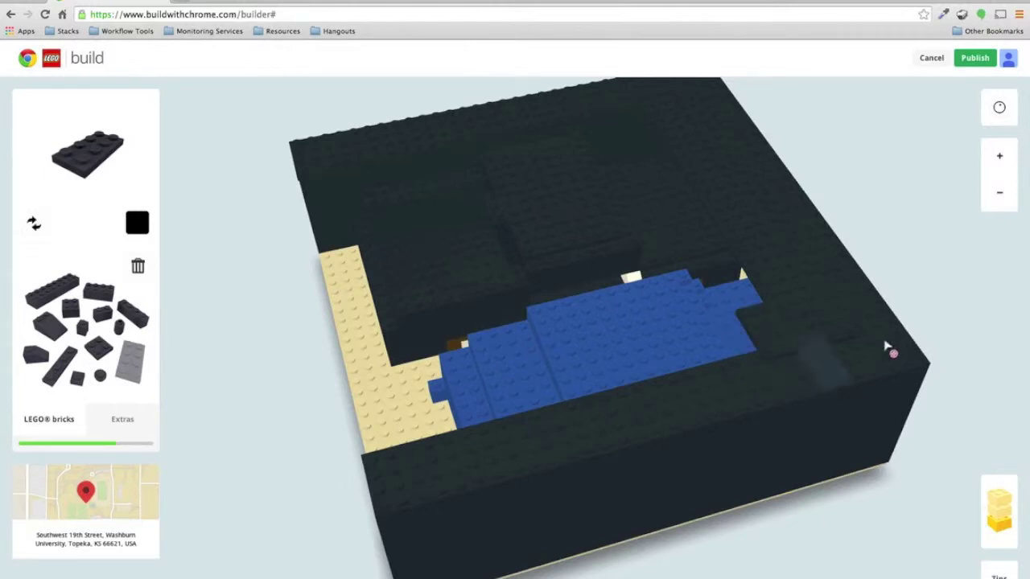
pyautogui.moveTo(937, 340); pyautogui.dragTo(270, 196)
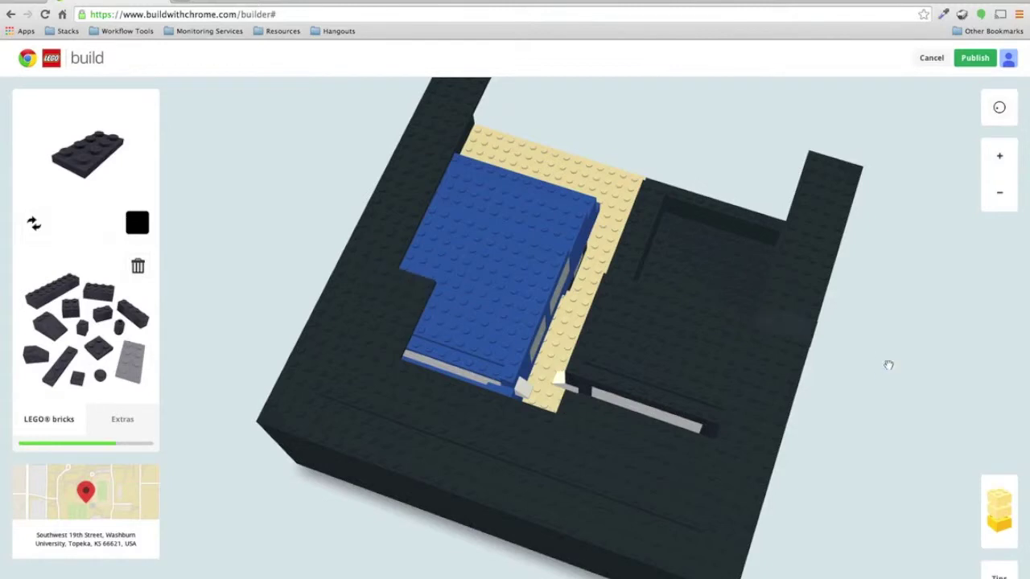
# - Add a second row of black 2x4 roof plates along the blue car's side and along the black truck's side, back to the rear
pyautogui.moveTo(888, 365); pyautogui.dragTo(547, 226)
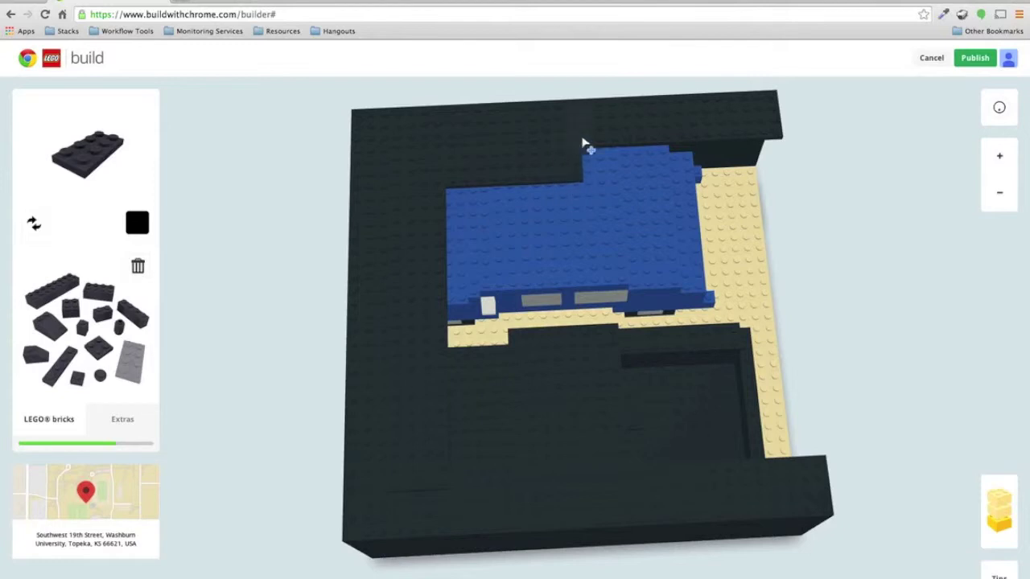
pyautogui.click(617, 174)
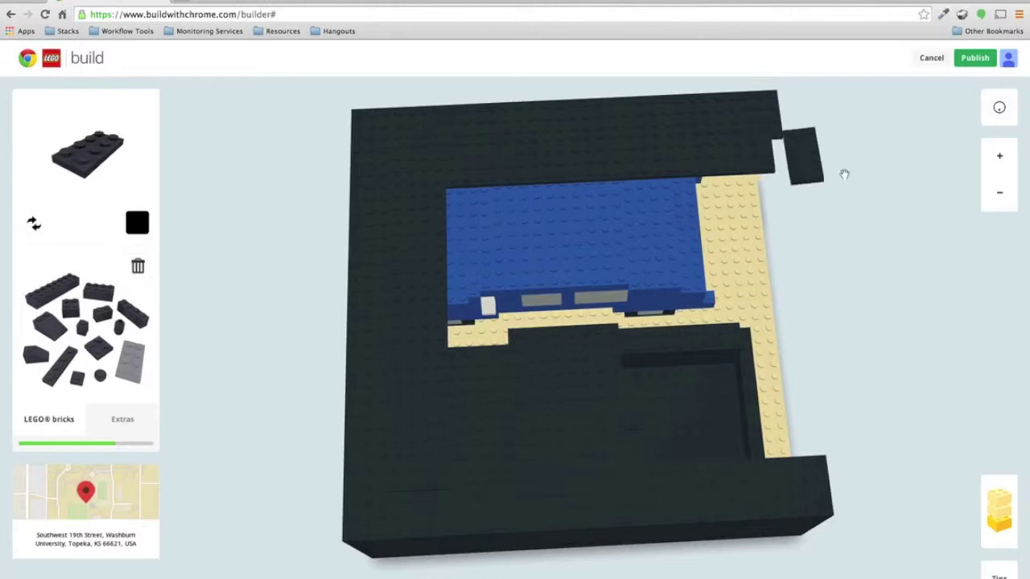
pyautogui.moveTo(844, 170); pyautogui.dragTo(595, 282, button='right')
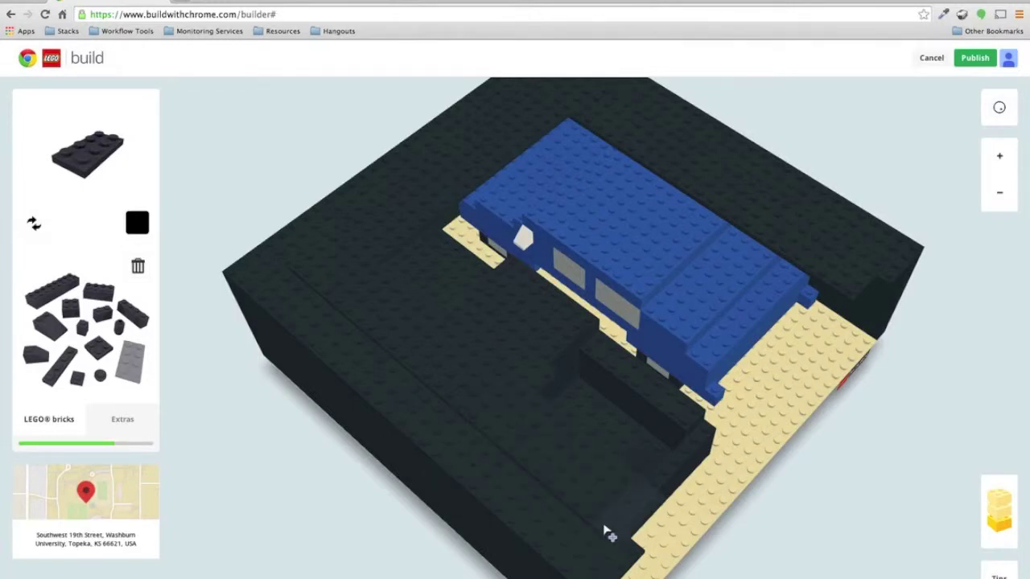
# - Extend the roof farther over the blue car with a third row of black 2x4 plates along its side, from front to rear
pyautogui.moveTo(796, 499); pyautogui.dragTo(478, 285, button='right')
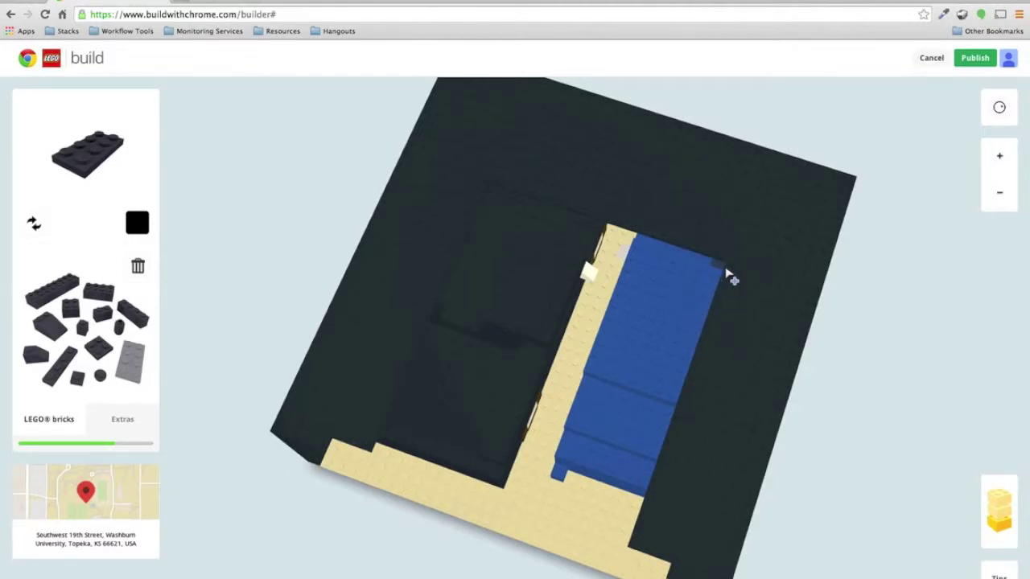
pyautogui.click(698, 270)
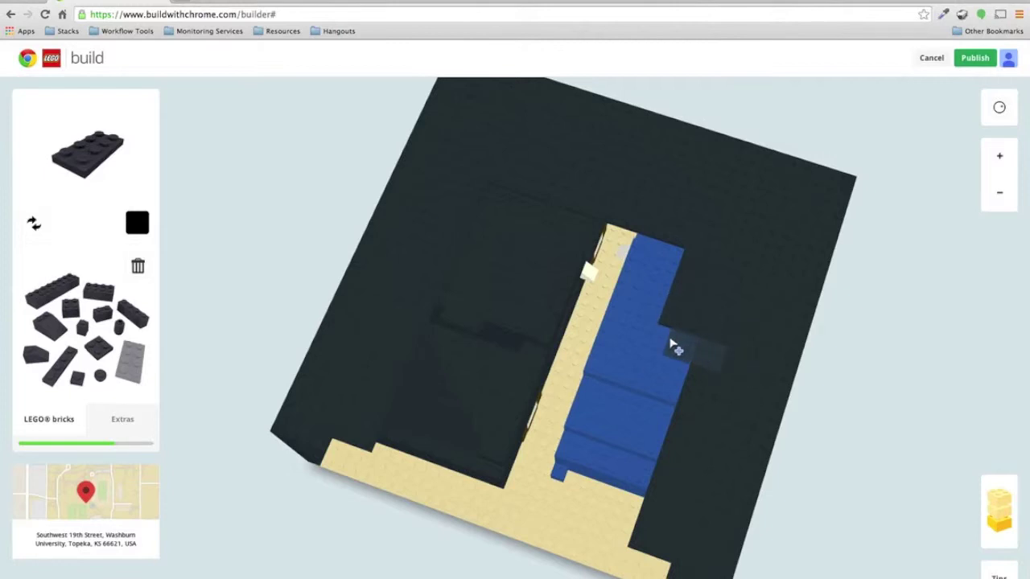
pyautogui.click(647, 393)
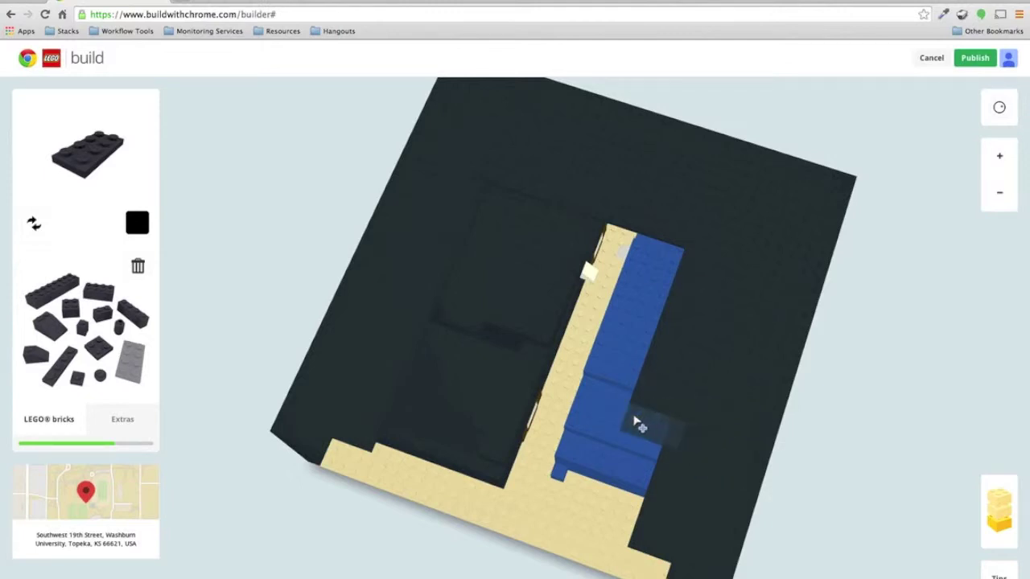
pyautogui.click(620, 437)
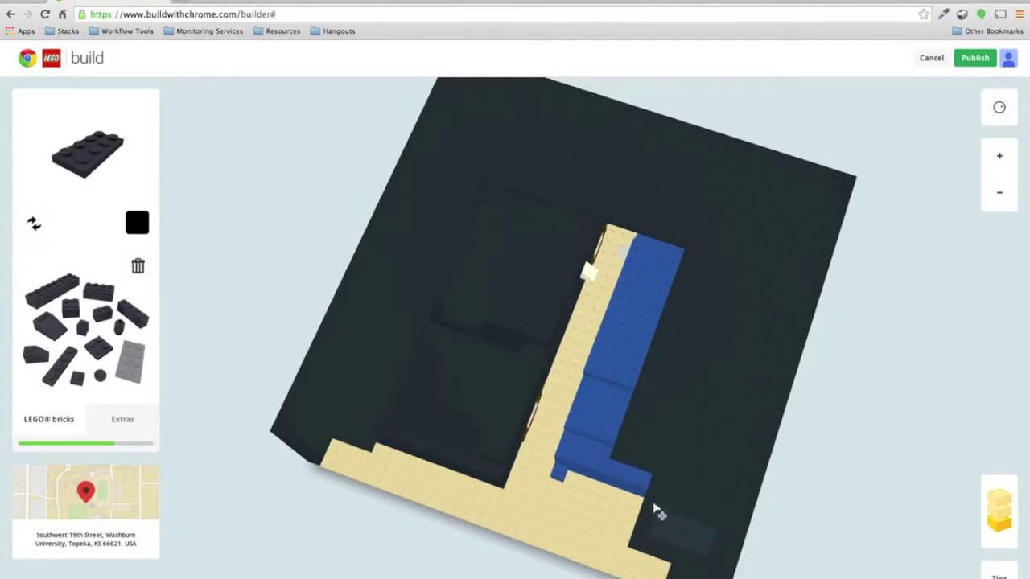
pyautogui.click(621, 476)
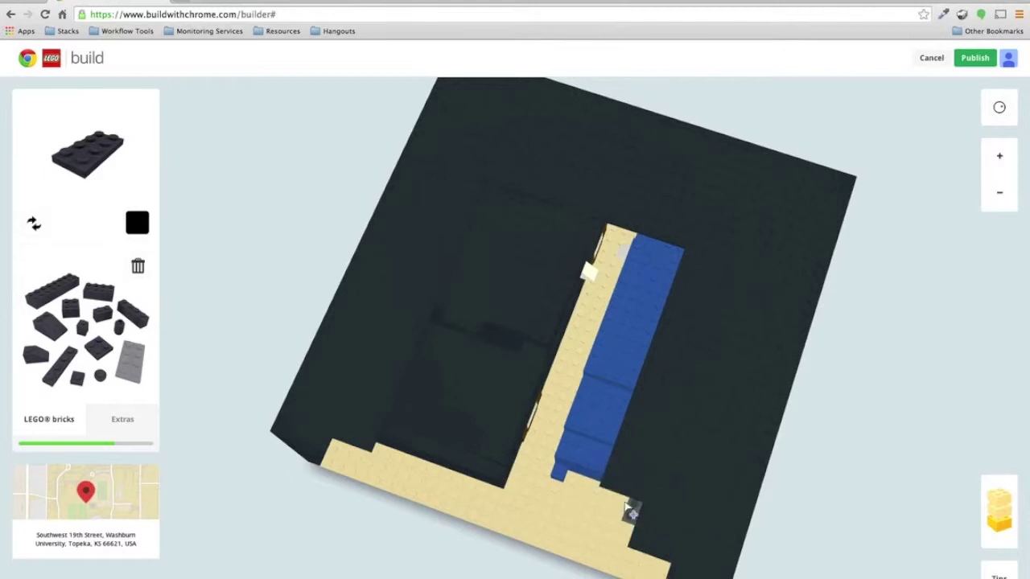
pyautogui.click(613, 503)
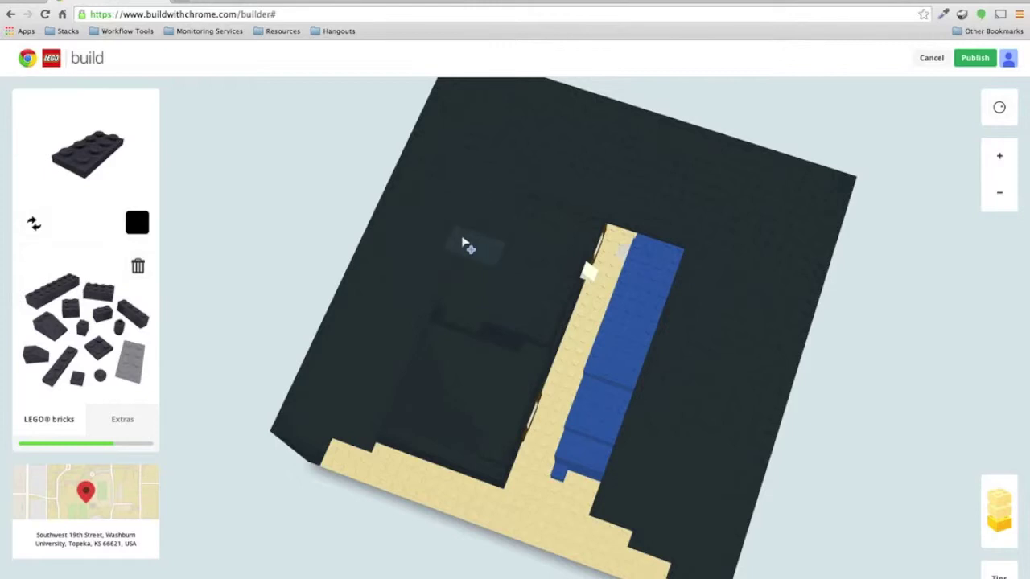
# - Extend the roof farther over the black truck with a third row of black 2x4 plates along its side, toward the rear
pyautogui.click(442, 291)
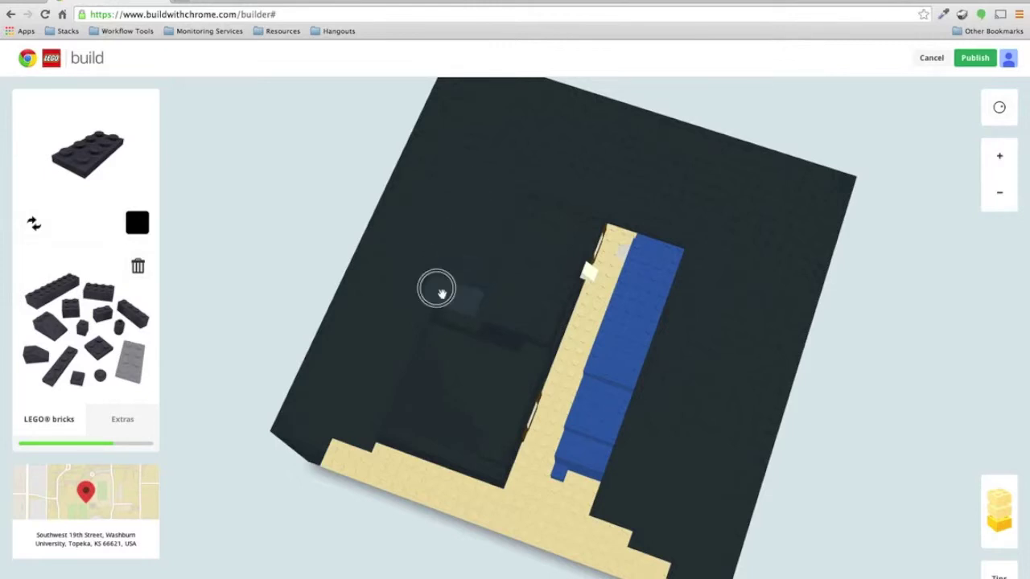
pyautogui.click(432, 312)
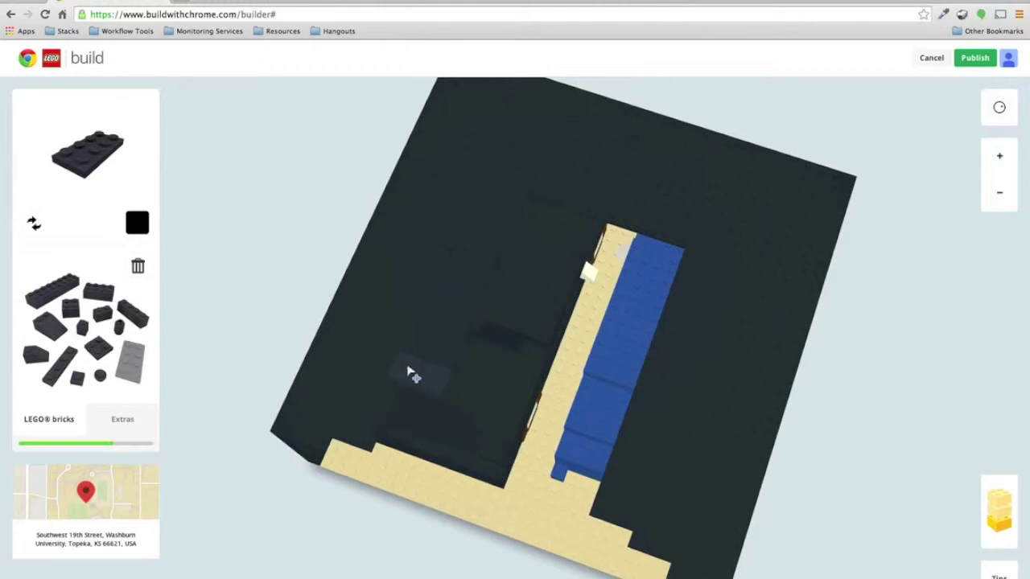
pyautogui.click(394, 394)
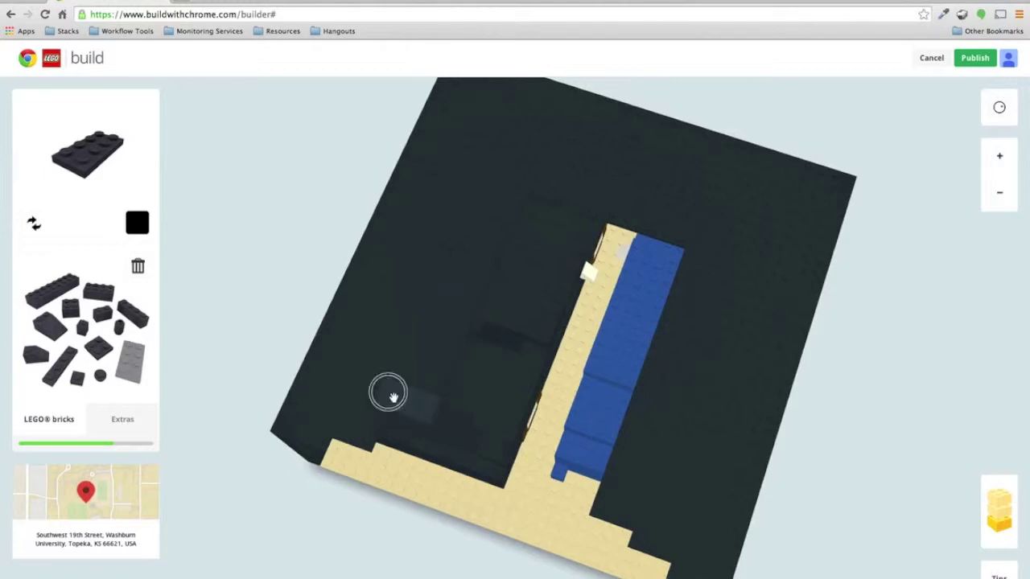
# - Extend the roof inward at the front with another row of black 2x4 plates laid across both vehicles
pyautogui.moveTo(934, 364); pyautogui.dragTo(873, 391)
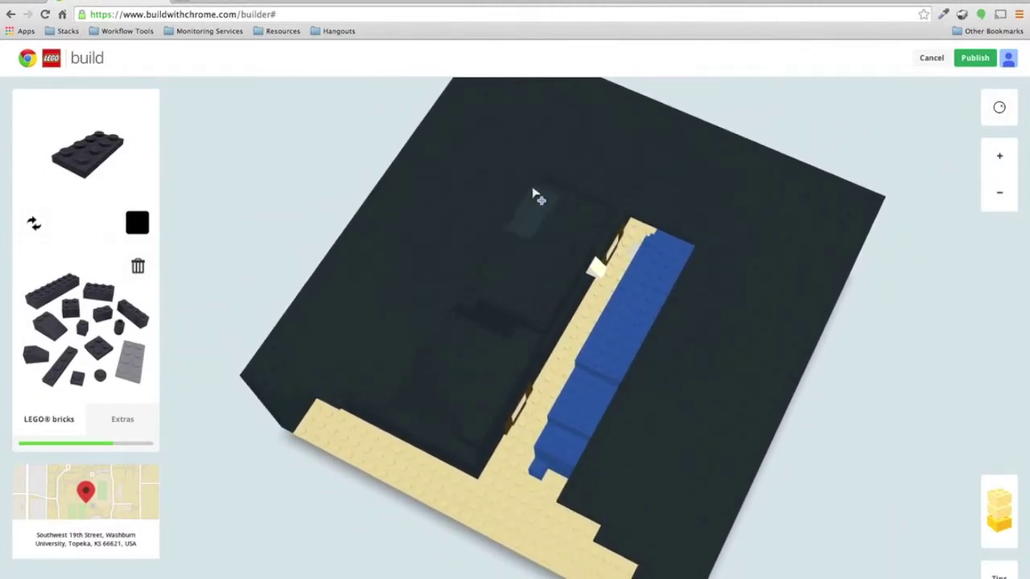
pyautogui.click(538, 174)
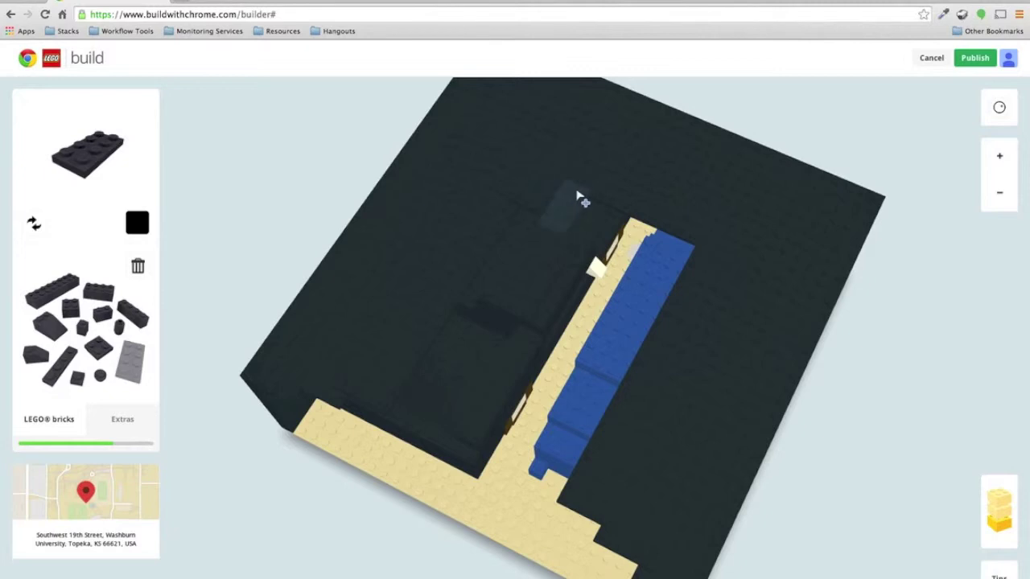
pyautogui.click(662, 234)
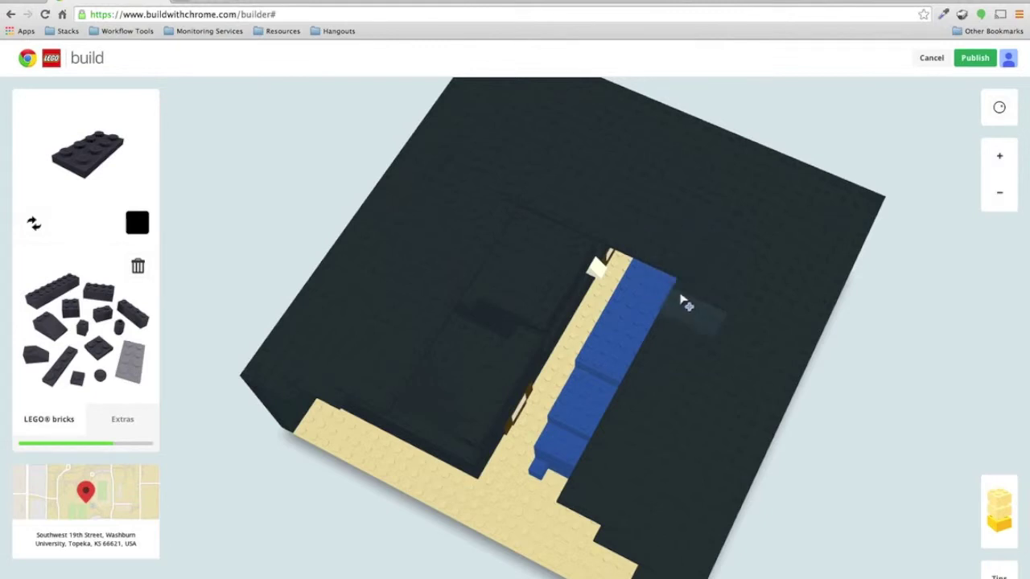
# - Cover the exposed top of the blue car with a fourth row of black 2x4 roof plates, from front to rear
pyautogui.click(647, 288)
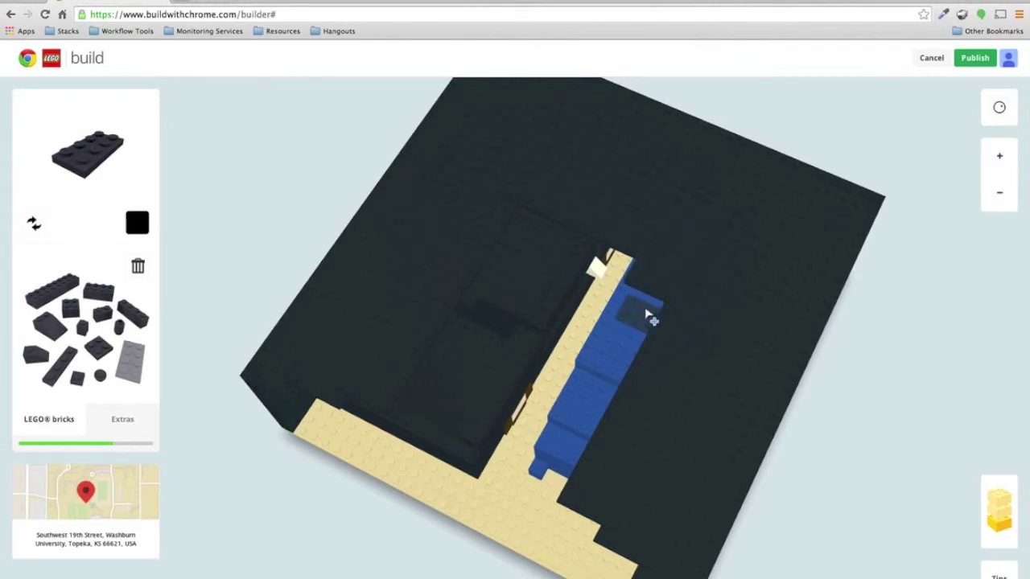
pyautogui.click(629, 299)
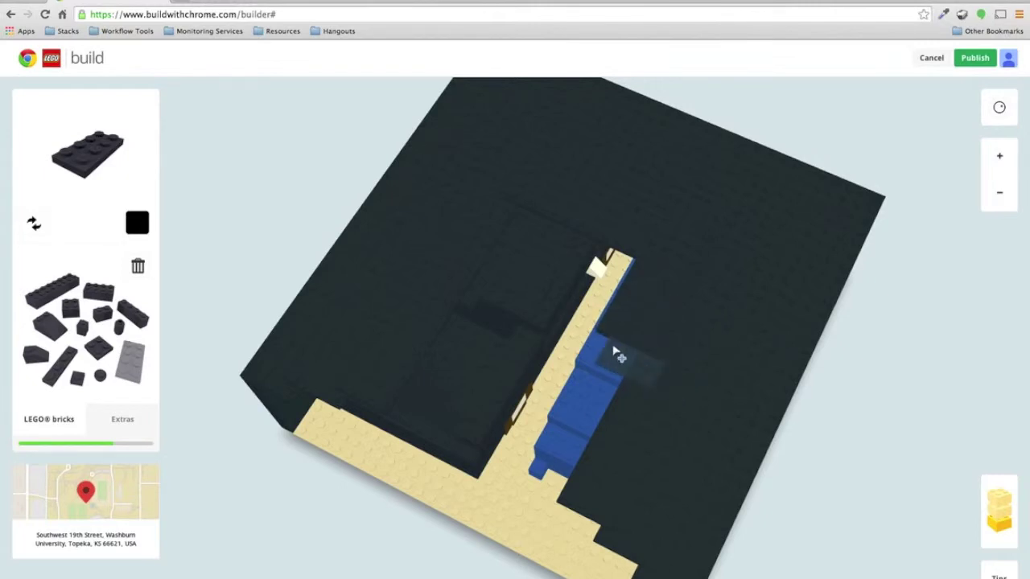
pyautogui.click(604, 349)
pyautogui.click(591, 389)
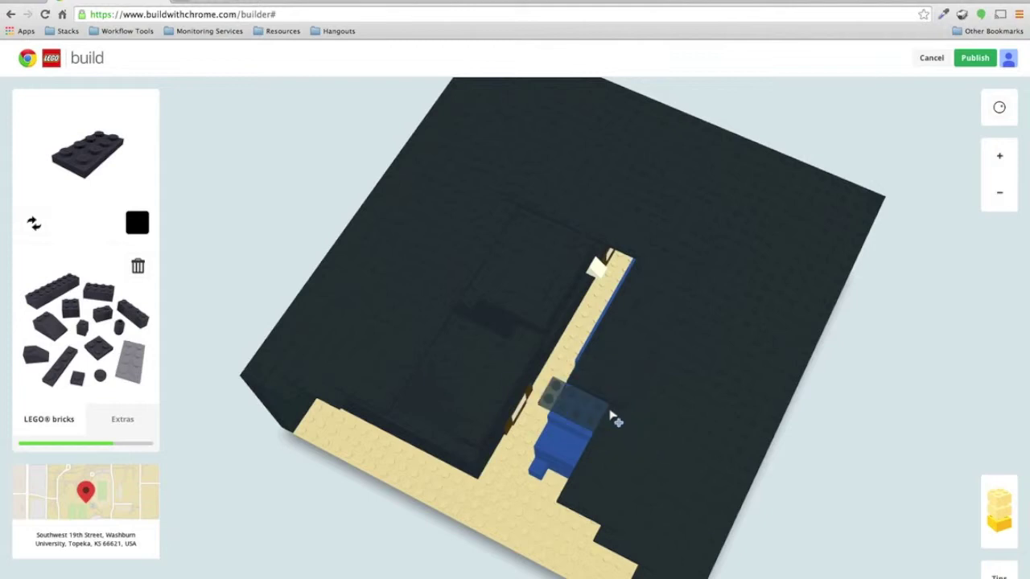
pyautogui.click(573, 402)
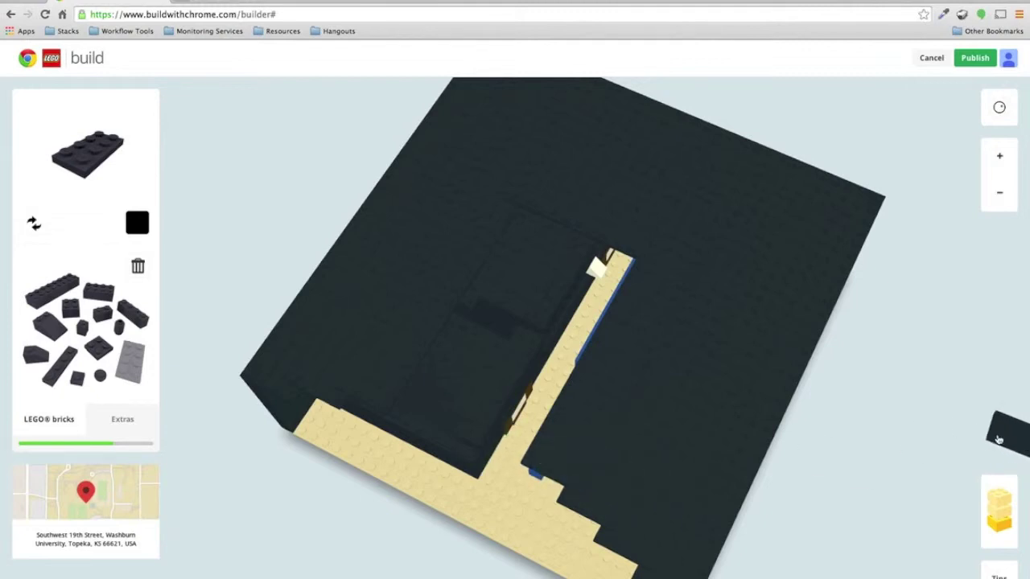
# - Lengthen the roof at the open rear end with more black 2x4 plates on the rows over both vehicles
pyautogui.moveTo(969, 441); pyautogui.dragTo(698, 487)
pyautogui.moveTo(698, 489); pyautogui.dragTo(789, 432, button='right')
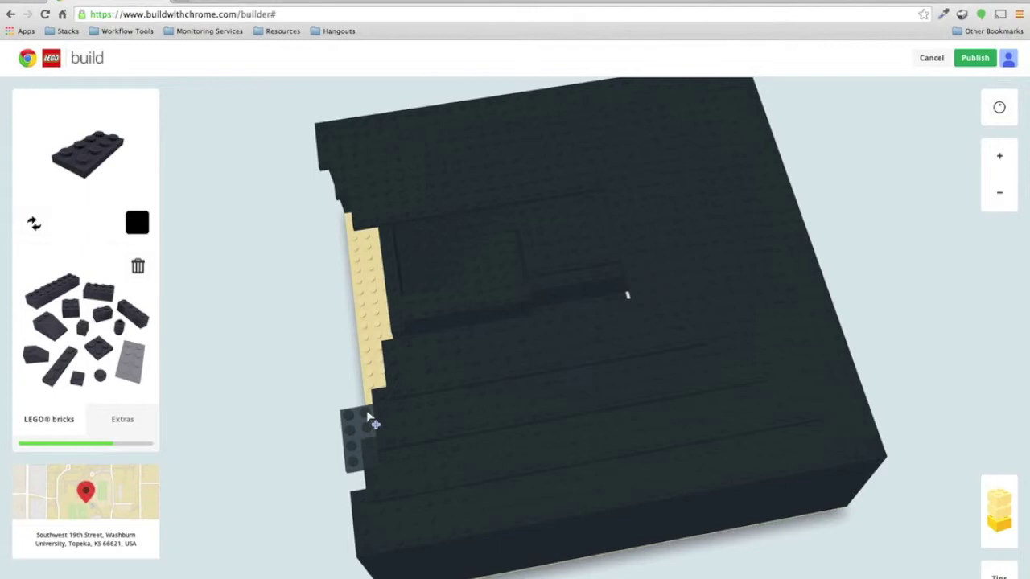
pyautogui.click(367, 414)
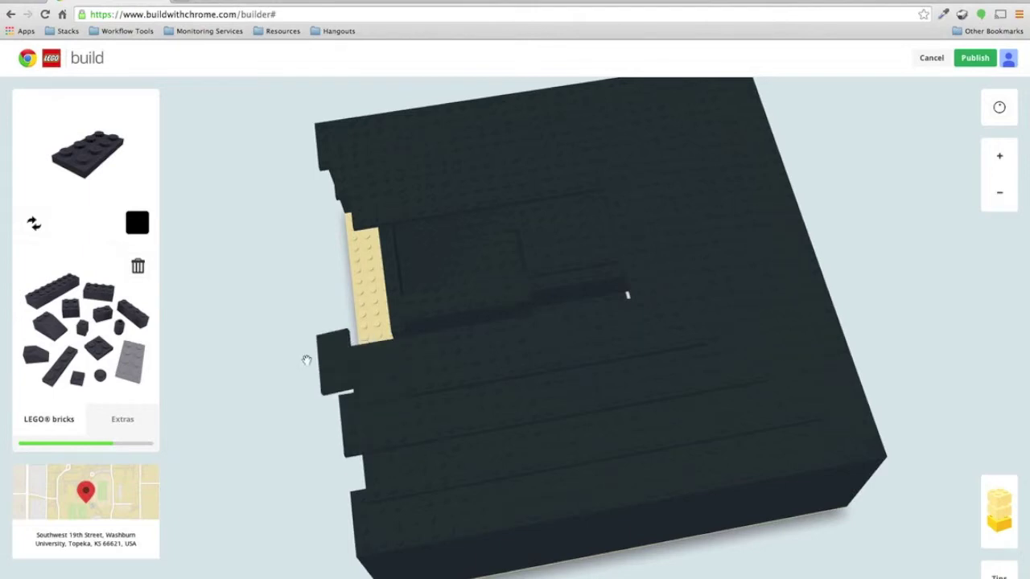
pyautogui.moveTo(280, 377); pyautogui.dragTo(656, 381)
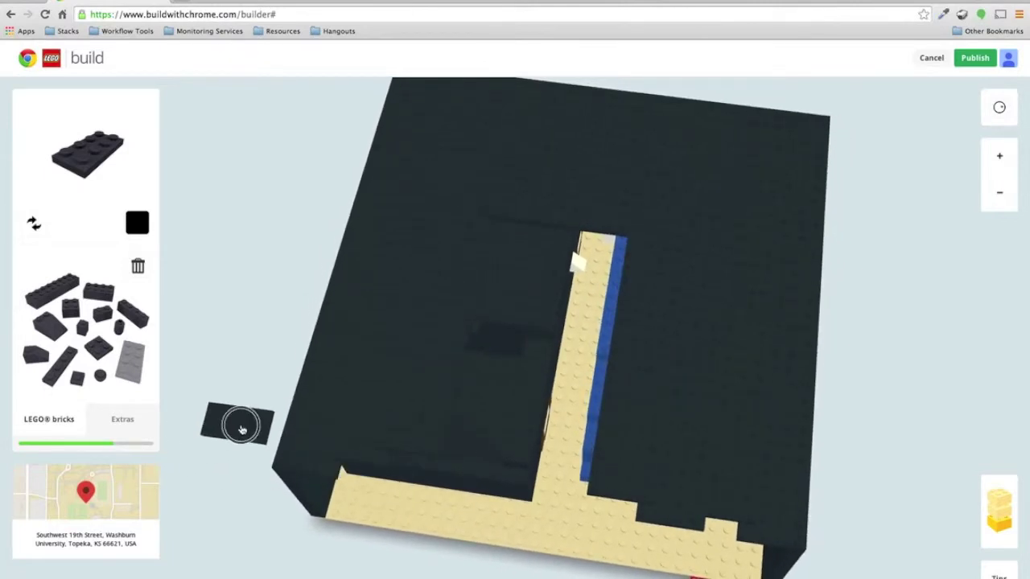
pyautogui.moveTo(238, 423); pyautogui.dragTo(603, 485)
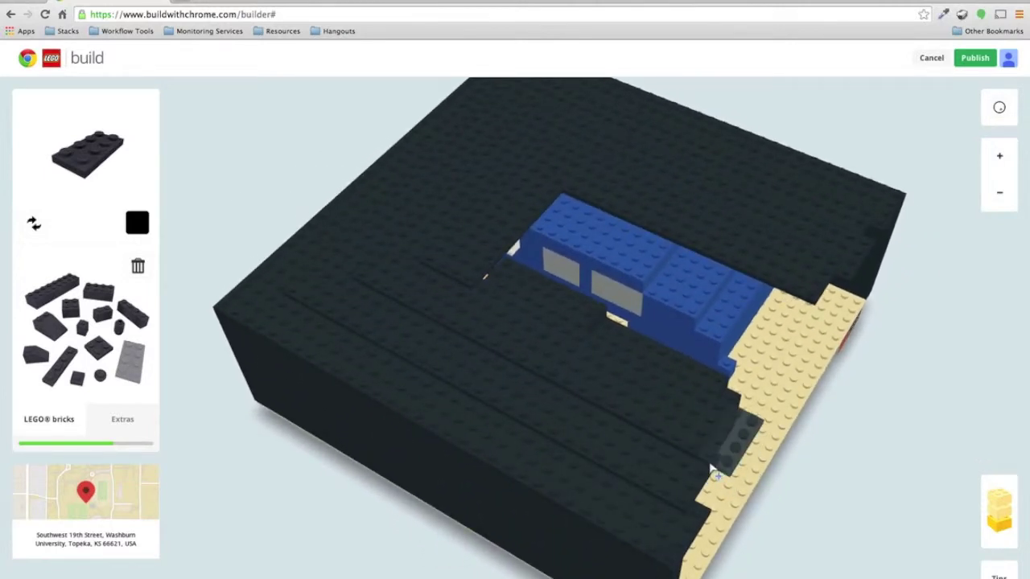
pyautogui.moveTo(781, 480); pyautogui.dragTo(502, 346)
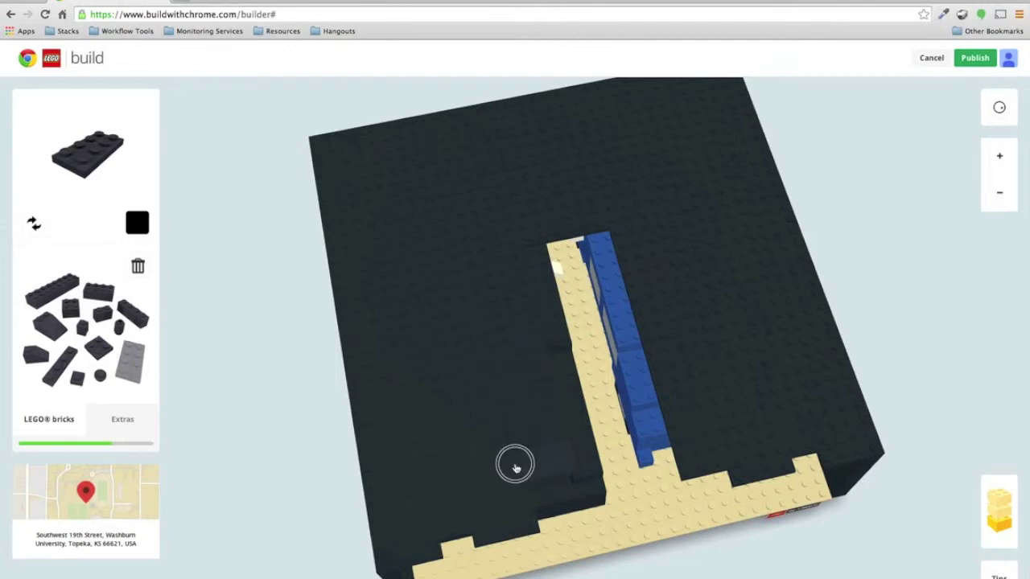
pyautogui.moveTo(697, 575); pyautogui.dragTo(611, 578)
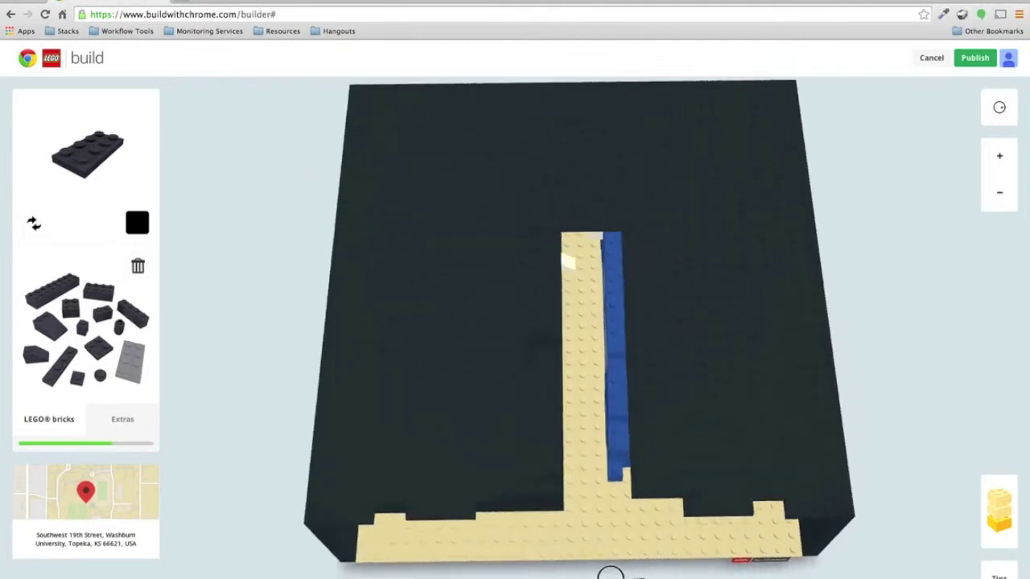
pyautogui.moveTo(610, 573); pyautogui.dragTo(538, 335, button='right')
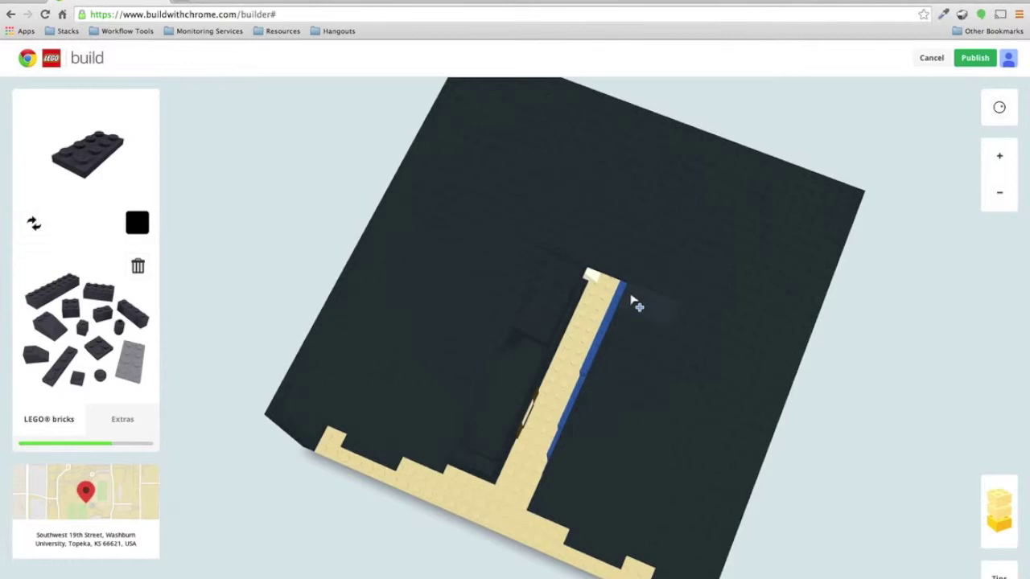
# - Cover the front of the central gap with black 2x4 plates and finish the inner roof row over the truck's rear
pyautogui.click(597, 289)
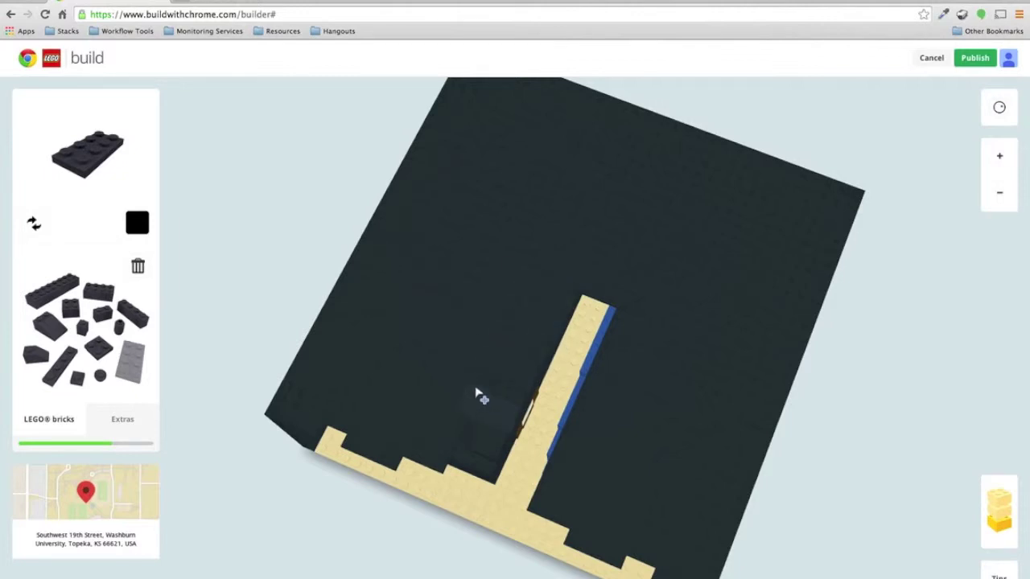
pyautogui.click(451, 440)
pyautogui.click(444, 468)
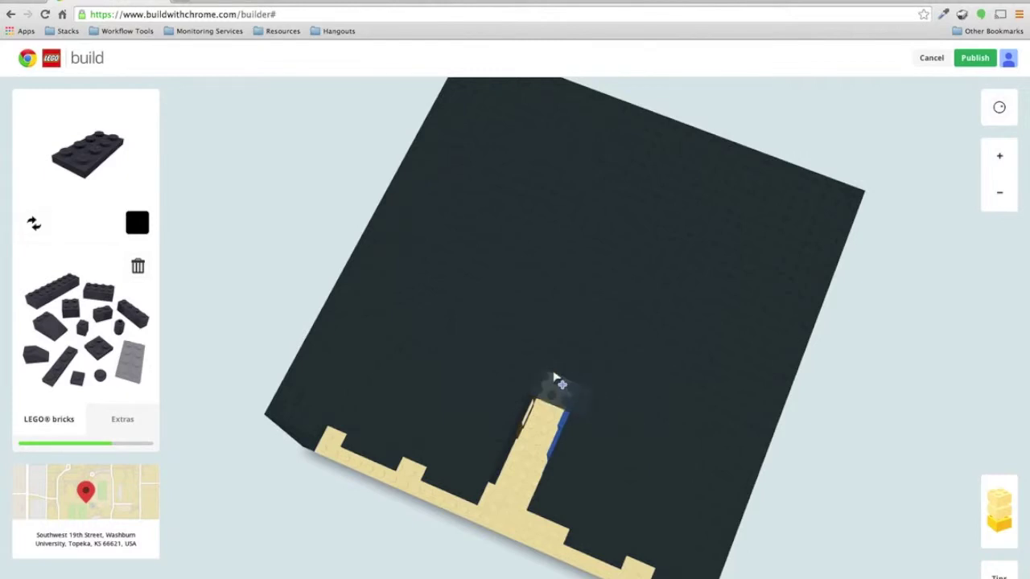
# - Close the remaining central gap between the two roof halves with black 2x4 plates, working back to the rear edge
pyautogui.click(553, 372)
pyautogui.click(554, 417)
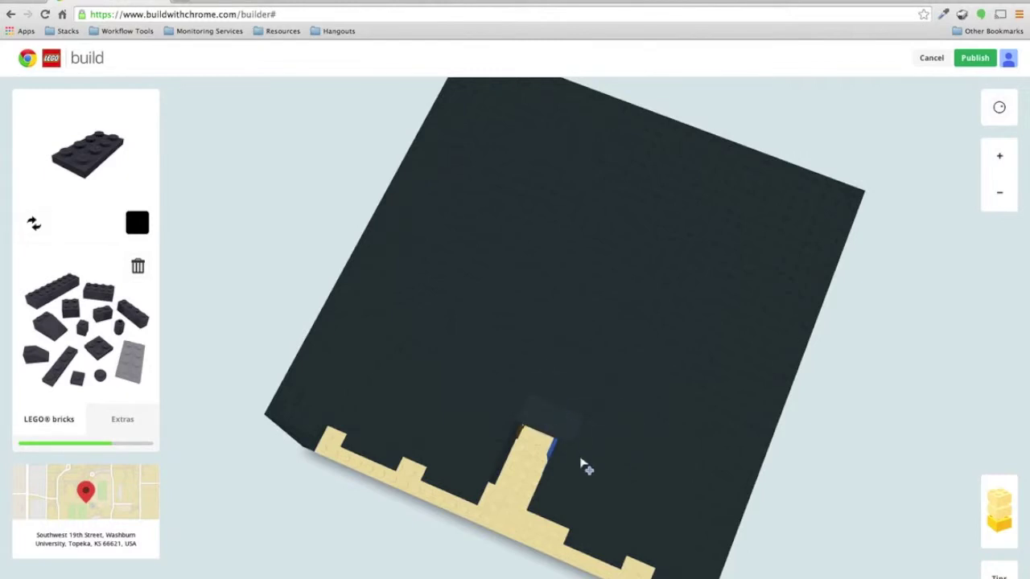
pyautogui.click(531, 444)
pyautogui.click(523, 434)
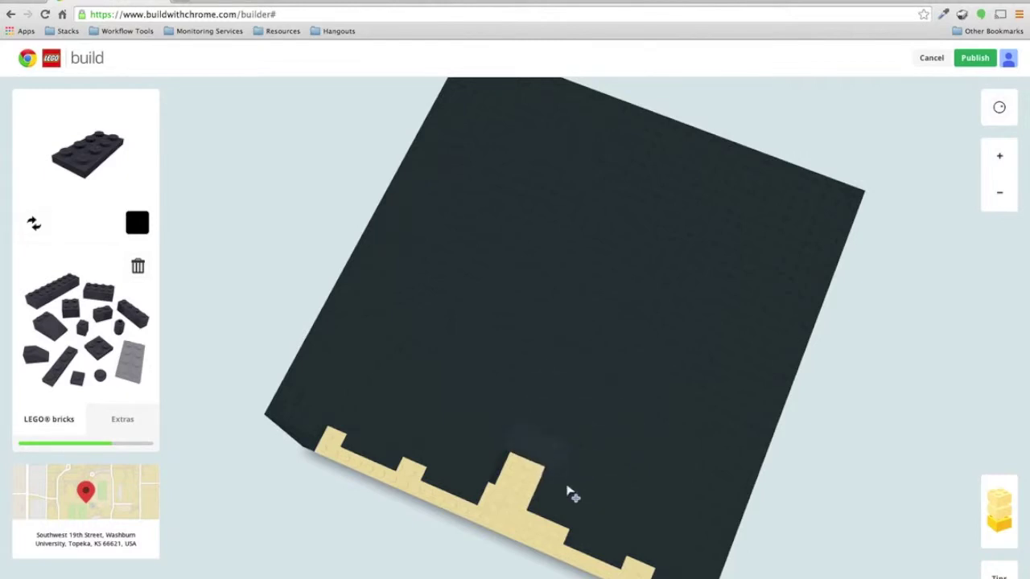
pyautogui.click(515, 461)
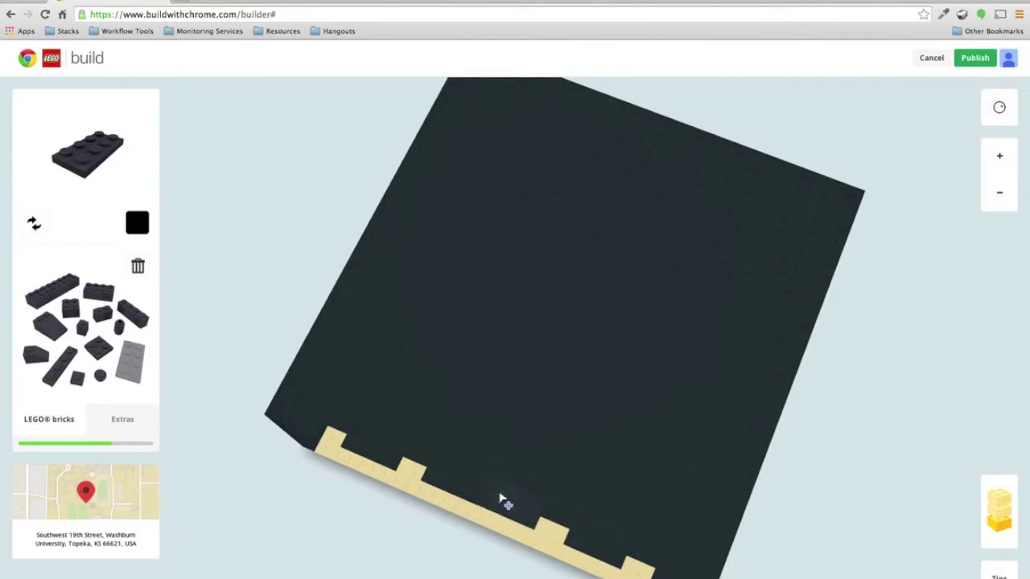
# - Set the brick colour to white and choose a small piece from the extra parts
pyautogui.moveTo(855, 453); pyautogui.dragTo(828, 576, button='right')
pyautogui.moveTo(326, 511); pyautogui.dragTo(547, 498, button='right')
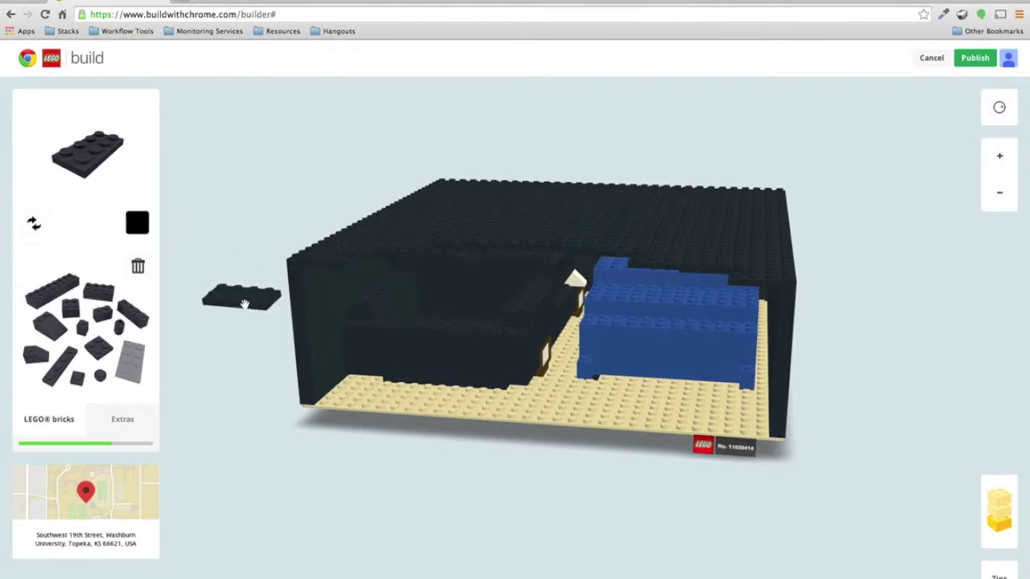
pyautogui.moveTo(131, 226)
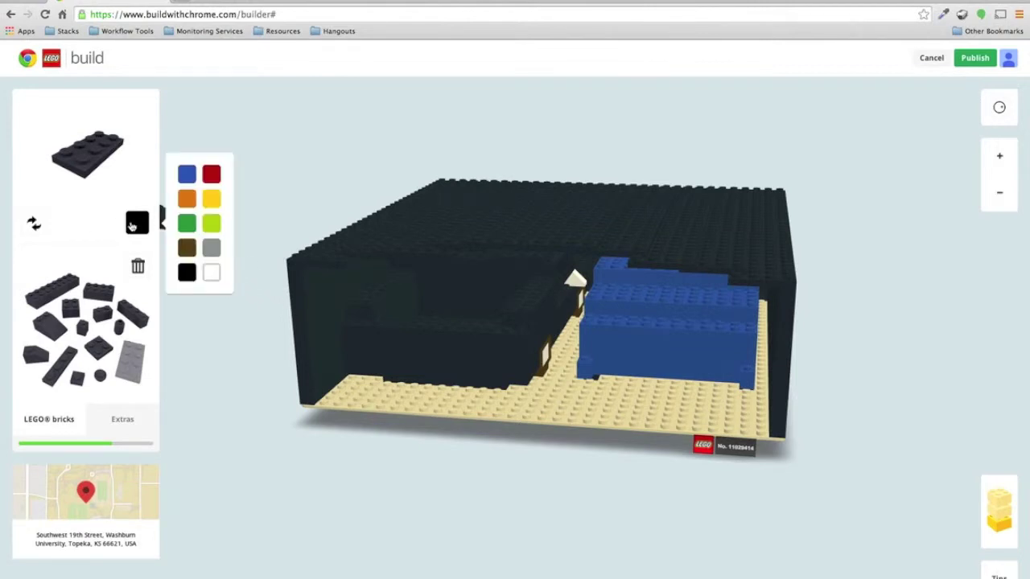
pyautogui.click(208, 274)
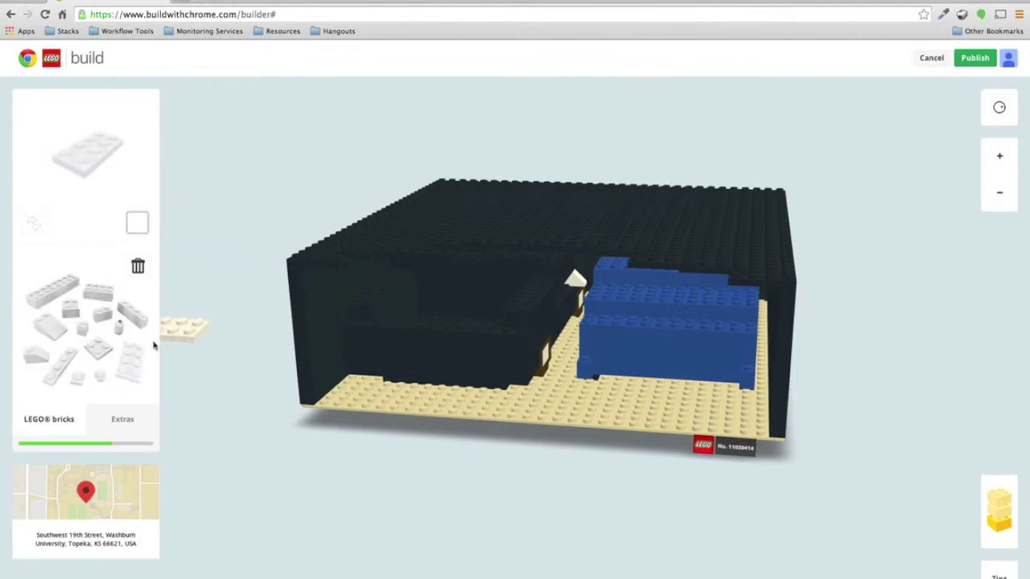
pyautogui.click(118, 421)
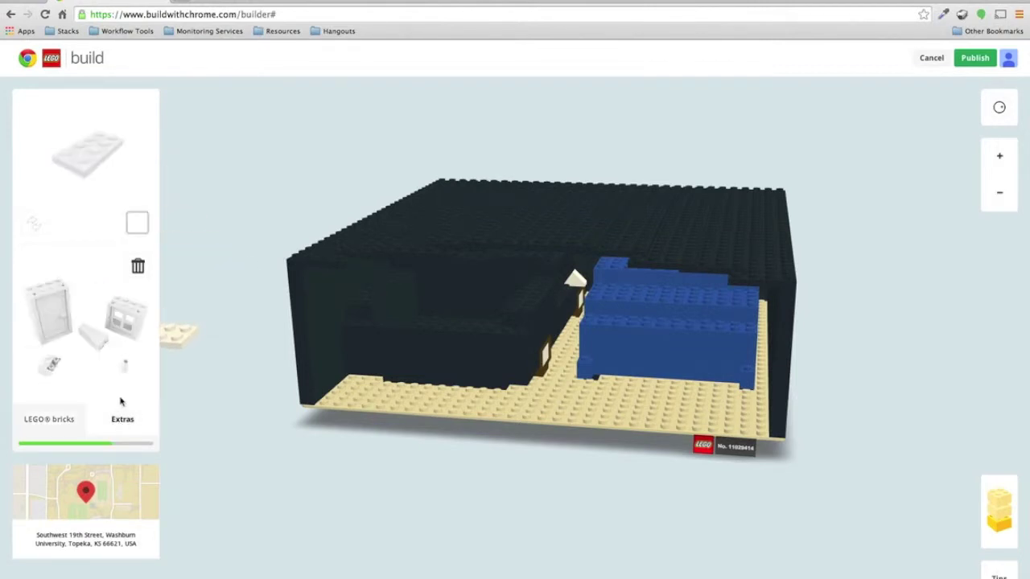
pyautogui.click(77, 366)
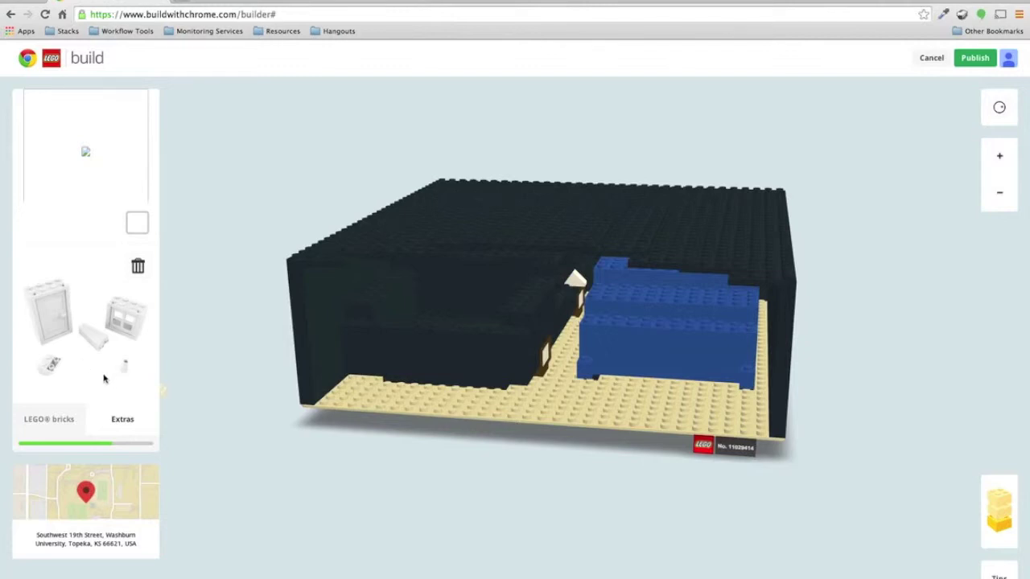
pyautogui.click(146, 219)
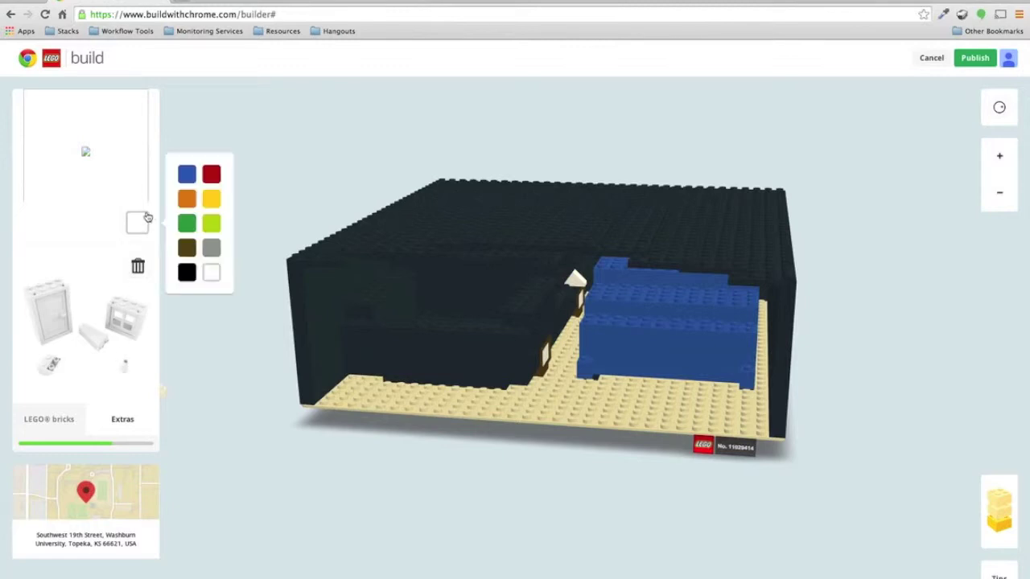
pyautogui.click(180, 227)
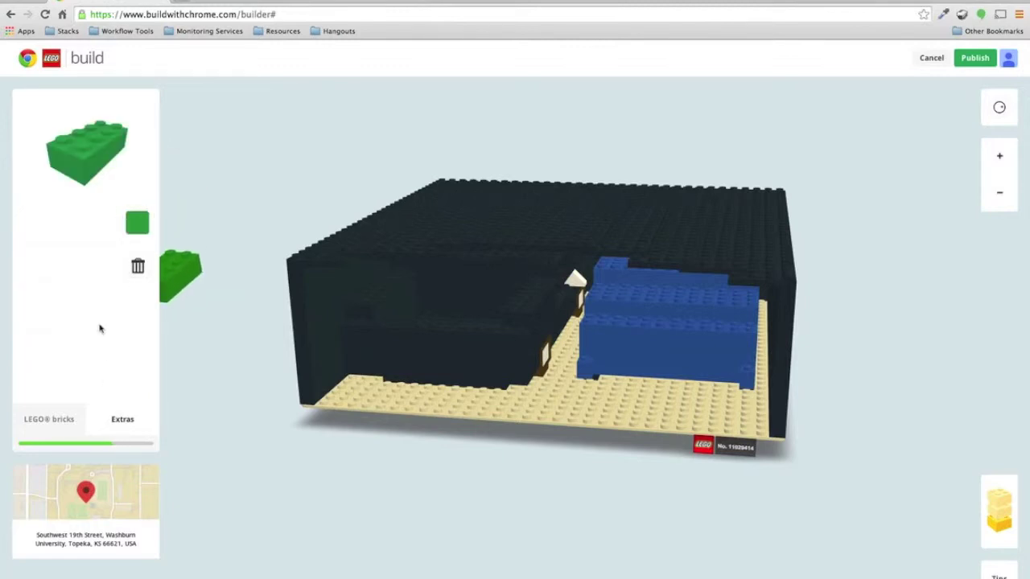
pyautogui.click(119, 419)
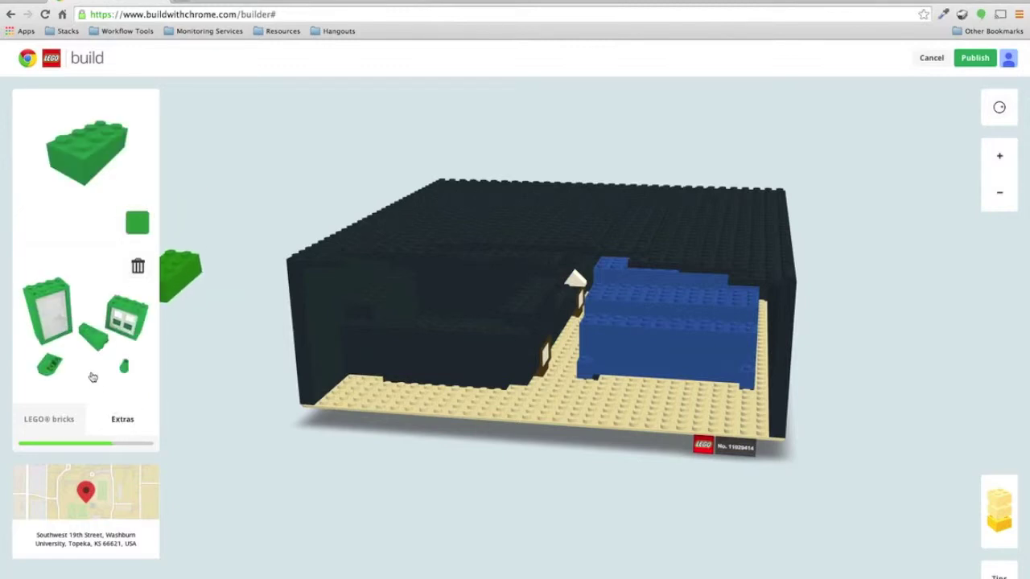
pyautogui.click(49, 364)
pyautogui.click(141, 227)
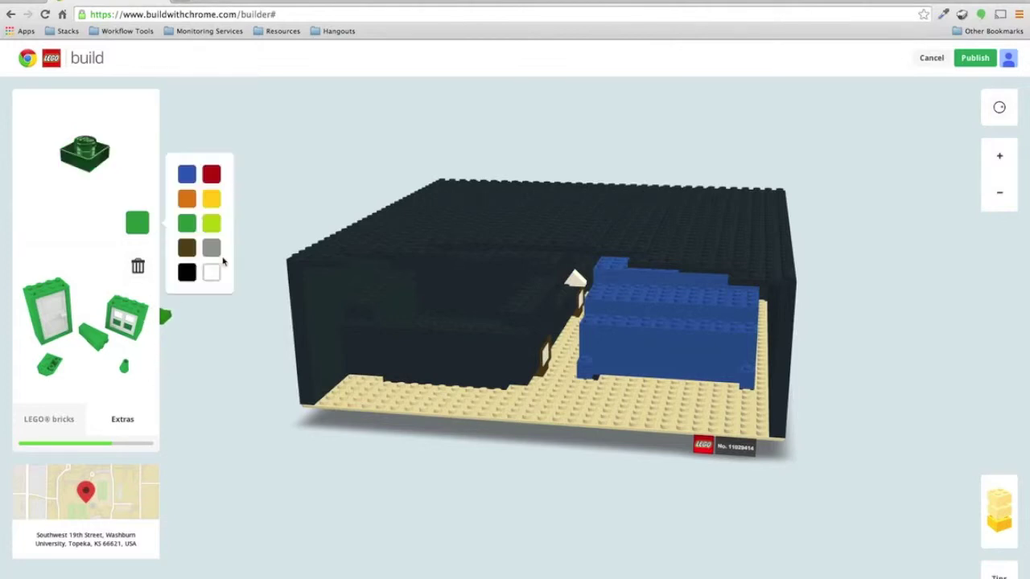
pyautogui.click(212, 274)
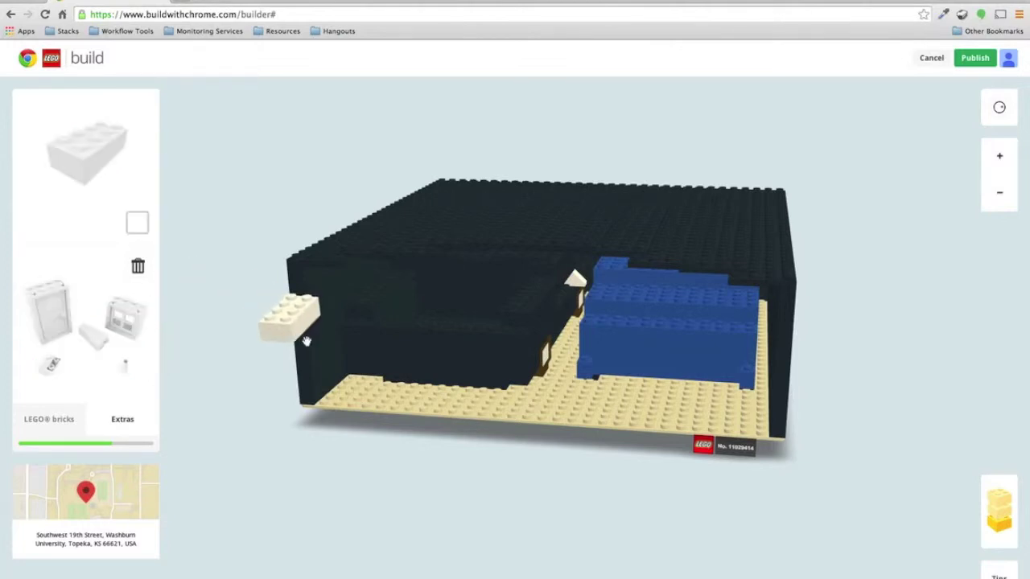
pyautogui.click(144, 230)
pyautogui.click(211, 273)
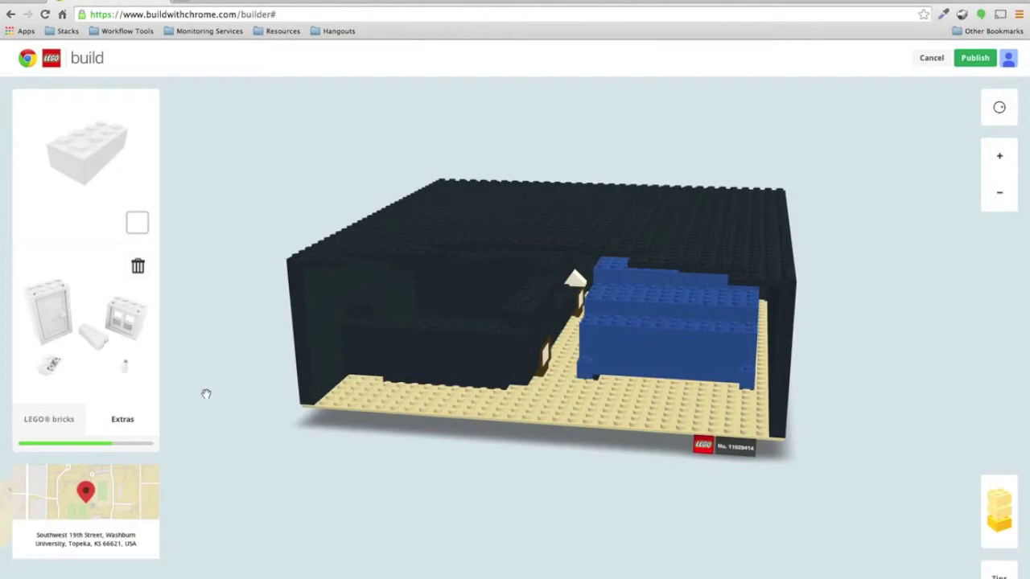
# - Stack small white extra pieces into a roof-high column at the truck-side corner of the garage opening
pyautogui.click(123, 366)
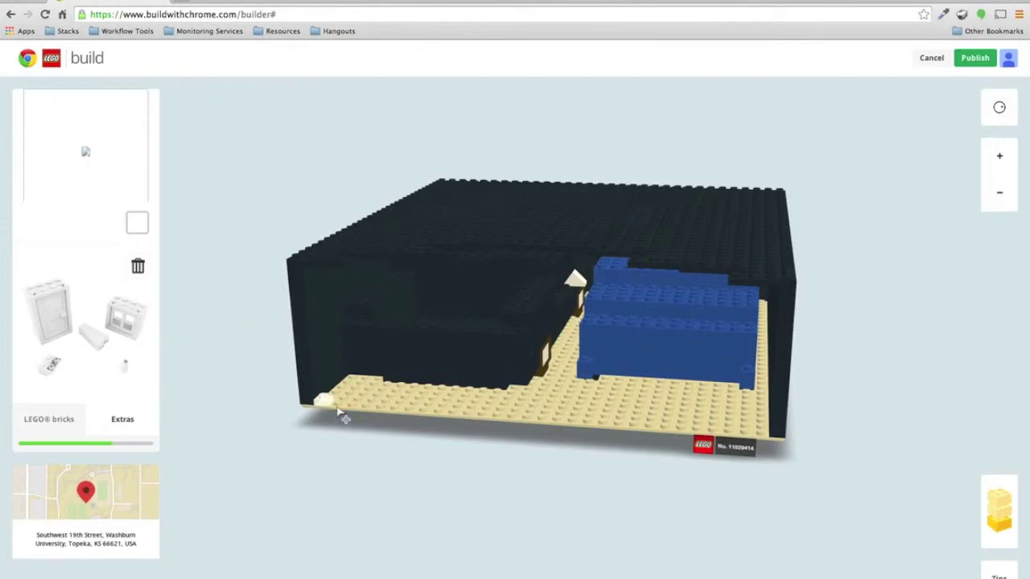
pyautogui.click(328, 403)
pyautogui.click(328, 404)
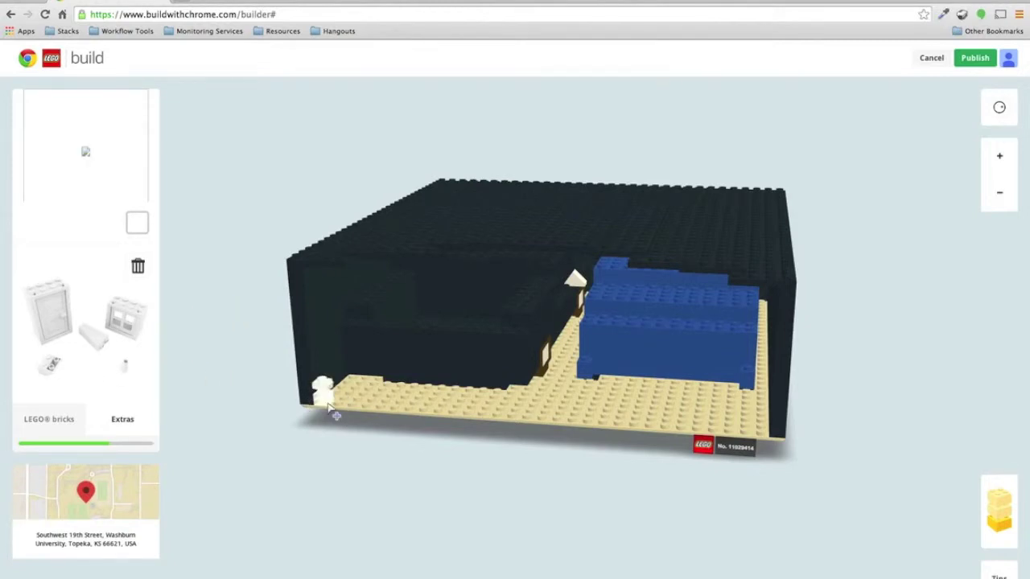
pyautogui.click(328, 404)
pyautogui.click(328, 404)
pyautogui.click(328, 403)
pyautogui.click(328, 404)
pyautogui.click(328, 404)
pyautogui.click(328, 404)
pyautogui.click(328, 407)
pyautogui.click(328, 407)
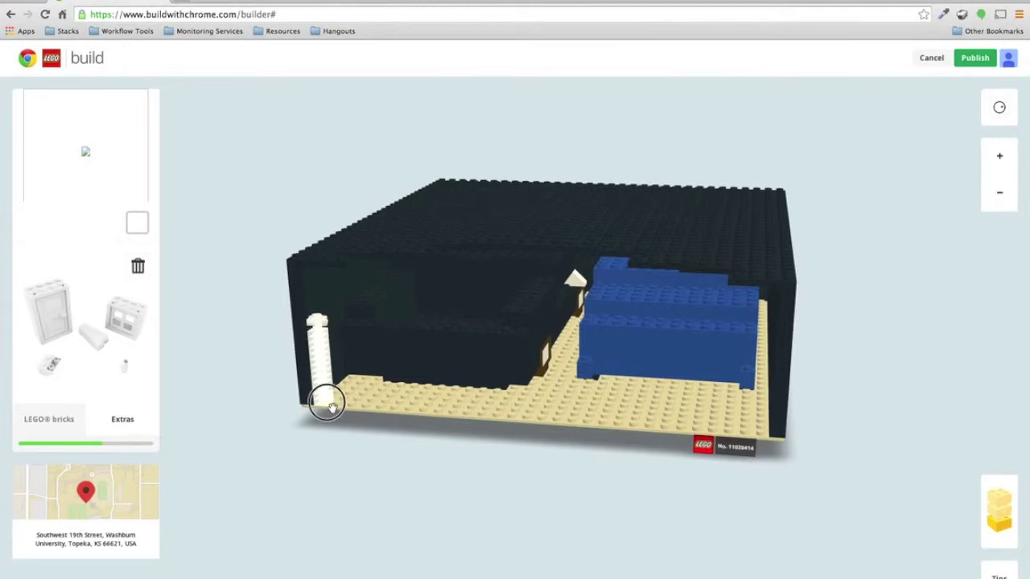
pyautogui.click(328, 407)
pyautogui.click(328, 407)
pyautogui.click(328, 407)
pyautogui.click(329, 407)
pyautogui.click(328, 407)
pyautogui.click(329, 407)
pyautogui.click(328, 407)
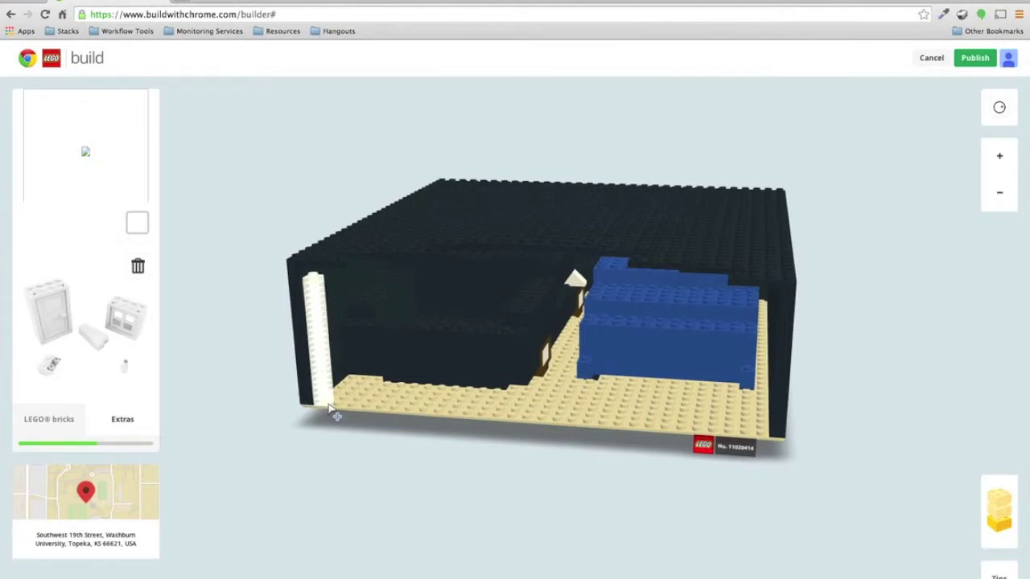
# - Build a second white column of the same small pieces directly beside the corner column
pyautogui.click(335, 408)
pyautogui.click(335, 409)
pyautogui.click(335, 408)
pyautogui.click(335, 408)
pyautogui.click(335, 409)
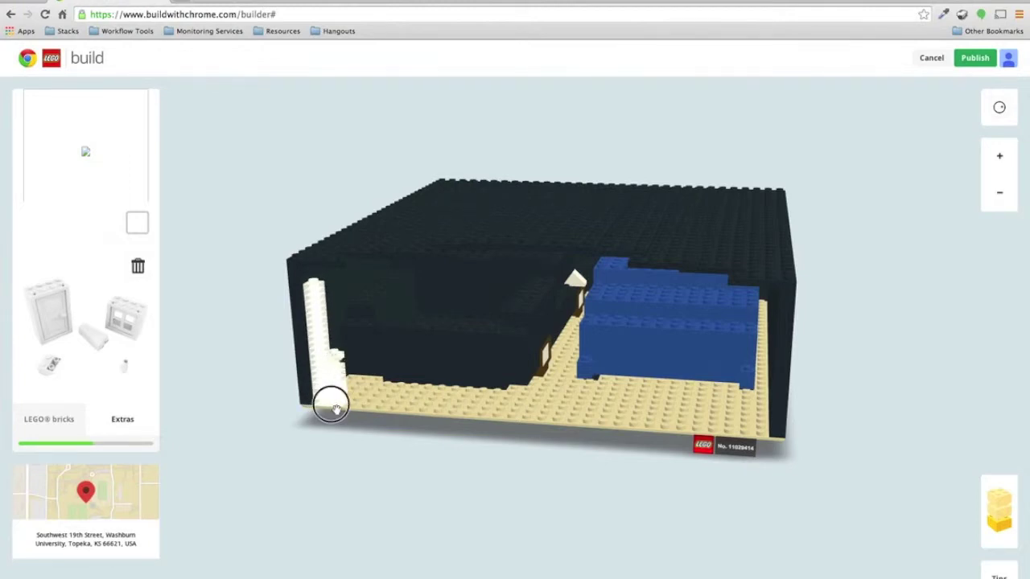
pyautogui.click(335, 409)
pyautogui.click(334, 408)
pyautogui.click(334, 408)
pyautogui.click(335, 408)
pyautogui.click(335, 409)
pyautogui.click(334, 409)
pyautogui.click(334, 409)
pyautogui.click(335, 409)
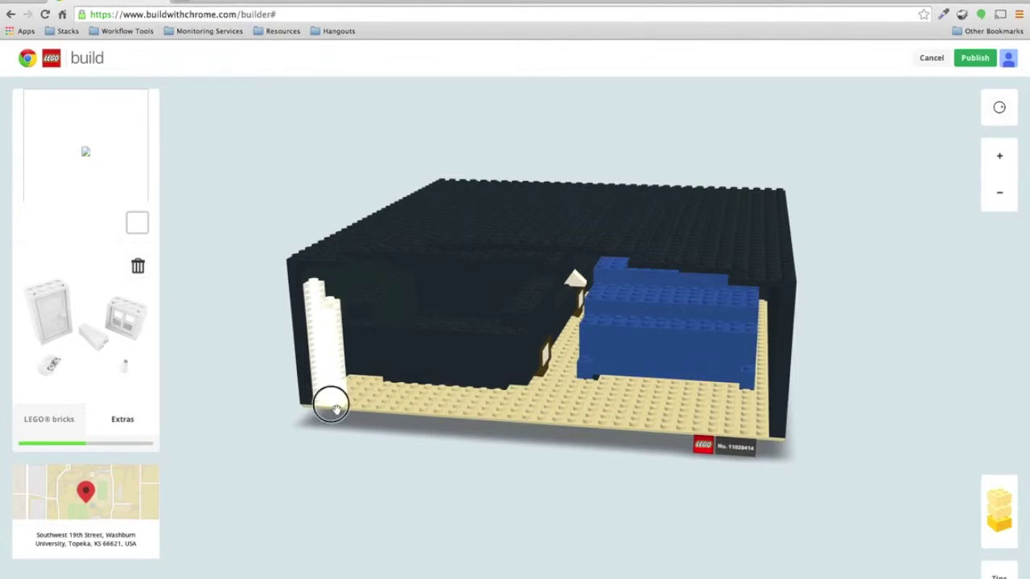
pyautogui.click(335, 408)
pyautogui.click(334, 408)
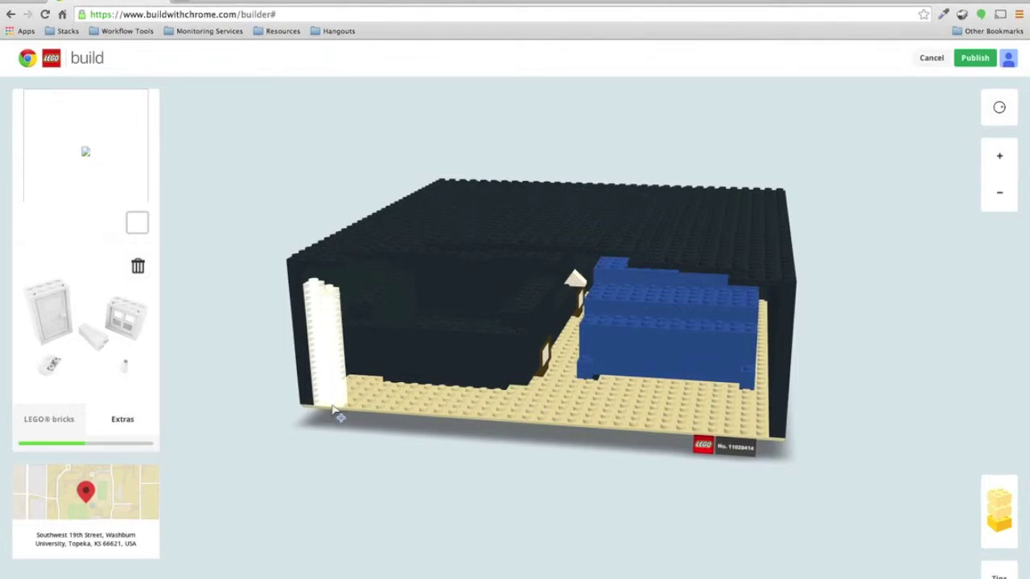
pyautogui.click(326, 283)
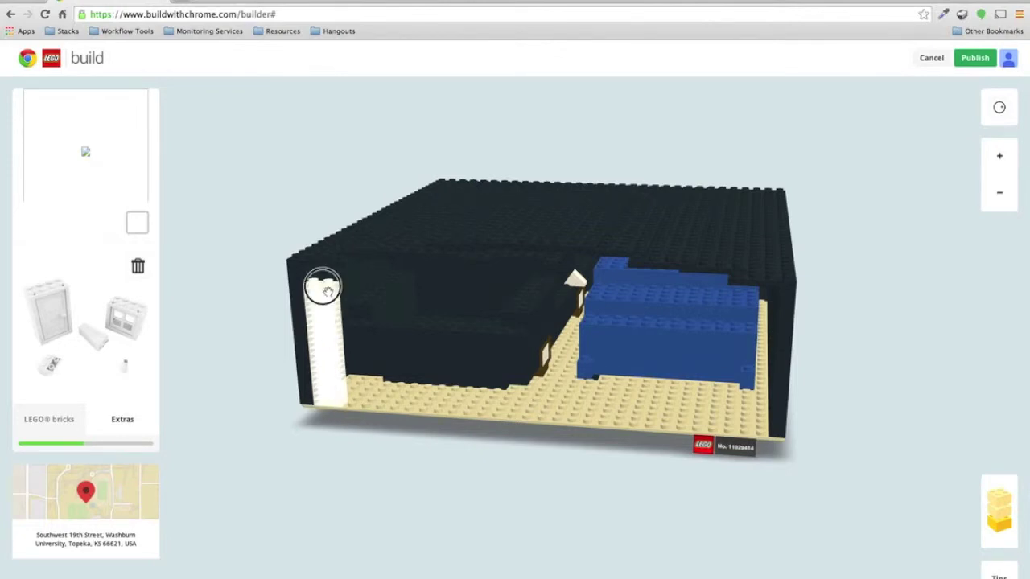
# - Add a third column of small white pieces along the front edge, extending the white panel behind the truck
pyautogui.click(354, 409)
pyautogui.click(354, 409)
pyautogui.click(354, 409)
pyautogui.click(354, 409)
pyautogui.click(354, 410)
pyautogui.click(354, 409)
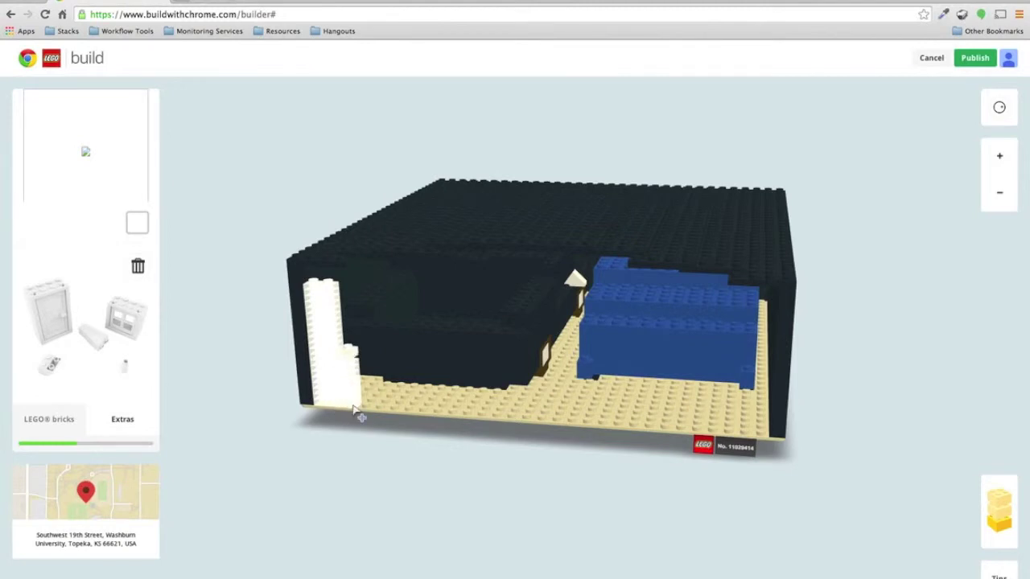
pyautogui.click(354, 409)
pyautogui.click(354, 410)
pyautogui.click(354, 410)
pyautogui.click(354, 409)
pyautogui.click(354, 409)
pyautogui.click(354, 409)
pyautogui.click(354, 409)
pyautogui.click(354, 409)
pyautogui.click(354, 409)
pyautogui.click(354, 409)
# - Stack a fourth column of small white pieces against the open side of the white panel
pyautogui.moveTo(312, 495); pyautogui.dragTo(376, 512)
pyautogui.click(377, 510)
pyautogui.click(378, 509)
pyautogui.click(379, 509)
pyautogui.click(379, 509)
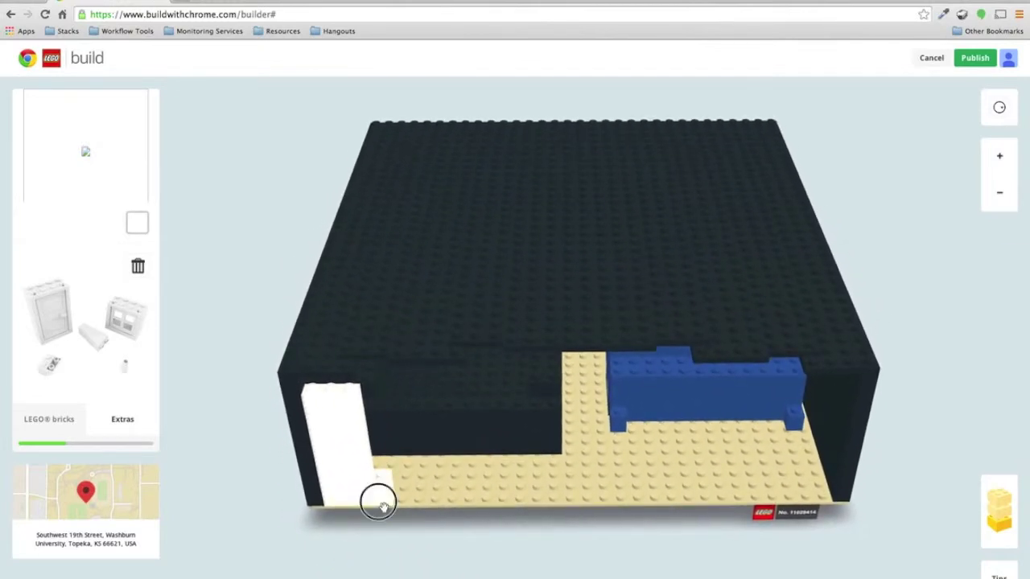
pyautogui.click(379, 507)
pyautogui.click(380, 507)
pyautogui.click(380, 505)
pyautogui.click(380, 505)
pyautogui.click(378, 504)
pyautogui.click(379, 505)
pyautogui.click(380, 504)
pyautogui.click(381, 504)
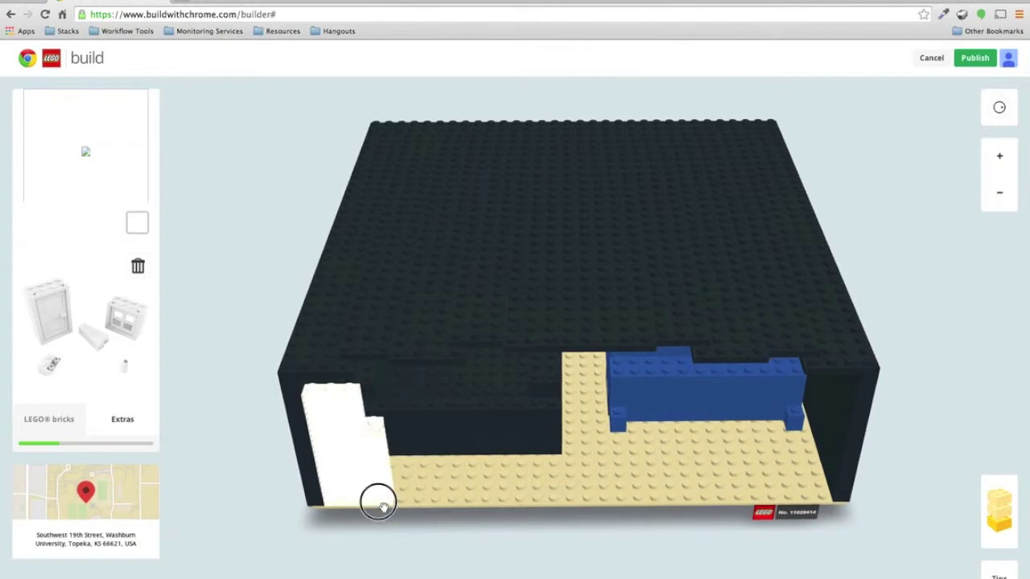
pyautogui.click(380, 506)
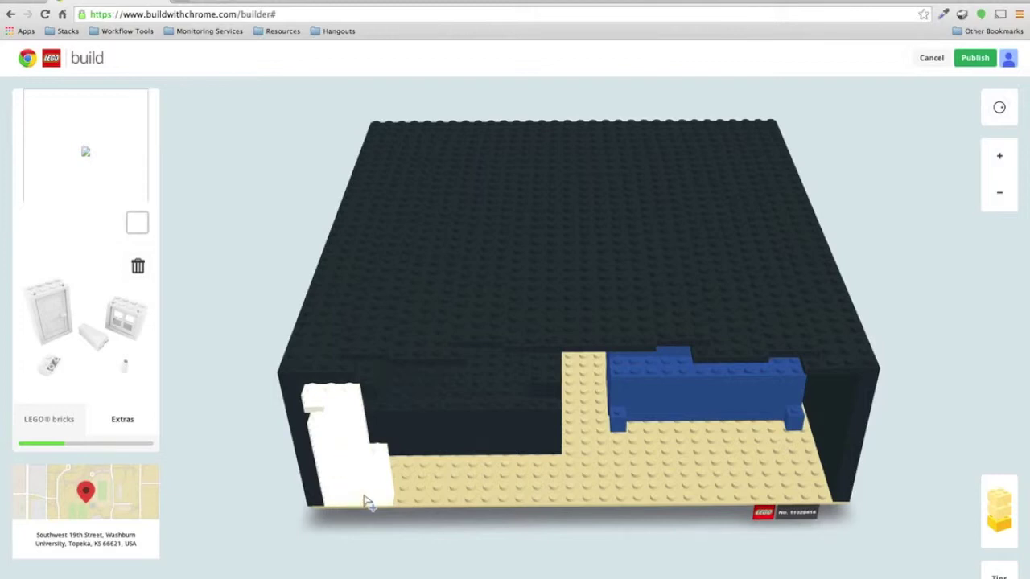
# - Delete all the white pieces stacked at the truck-side corner of the garage opening
pyautogui.scroll(3, 322, 534)
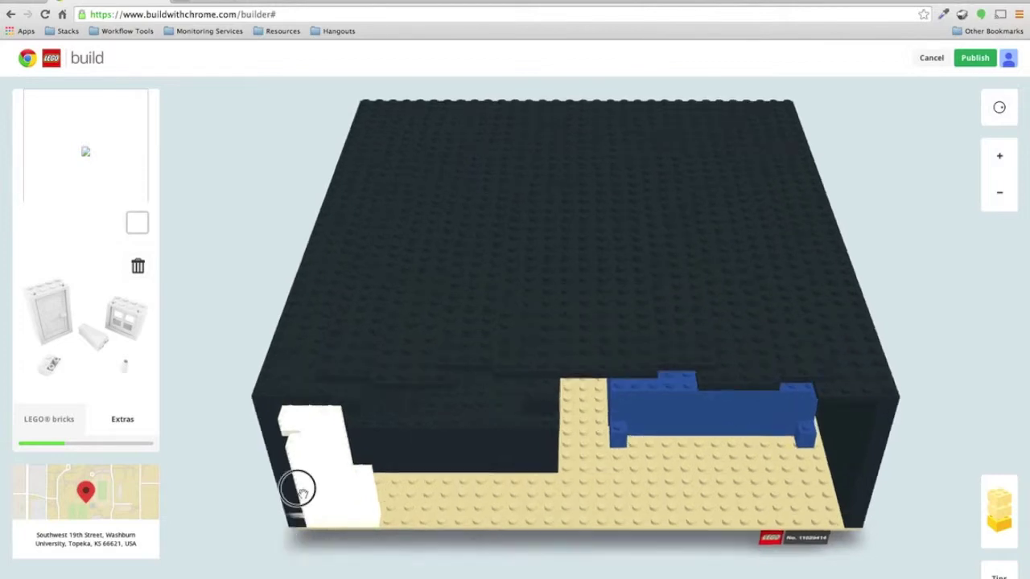
pyautogui.scroll(-5, 322, 538)
pyautogui.moveTo(321, 541); pyautogui.dragTo(362, 464)
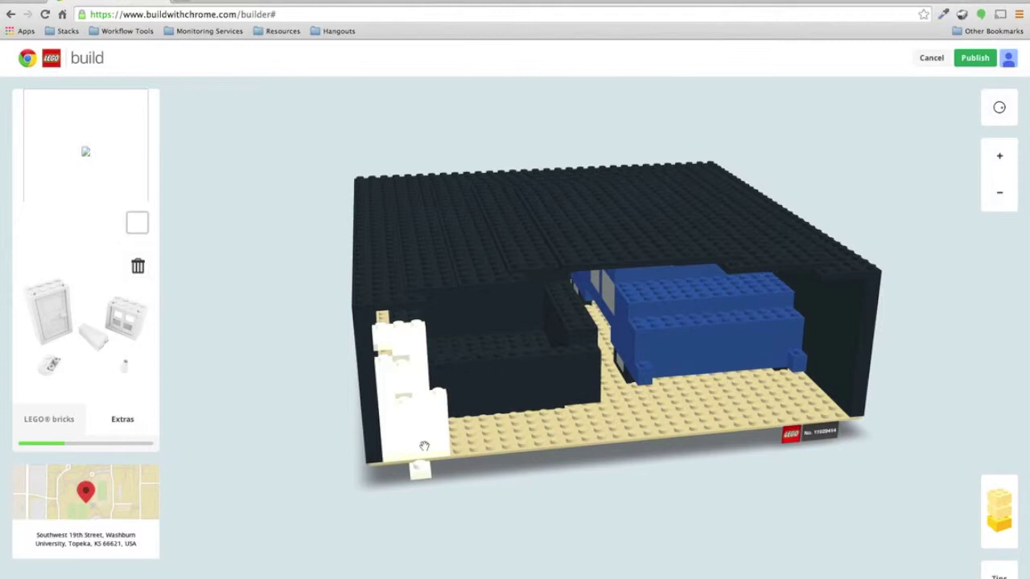
pyautogui.click(414, 351)
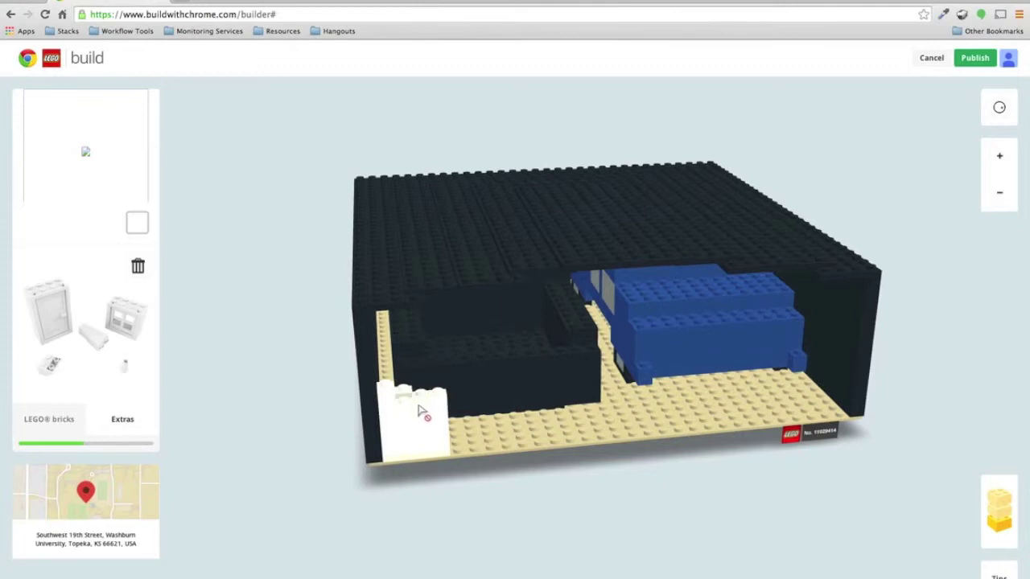
pyautogui.click(395, 453)
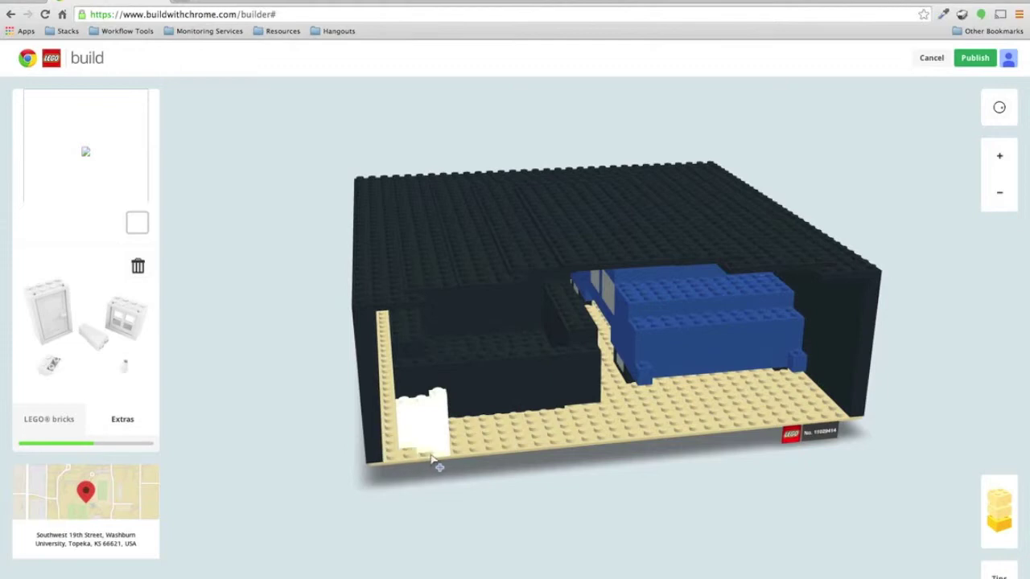
pyautogui.click(413, 440)
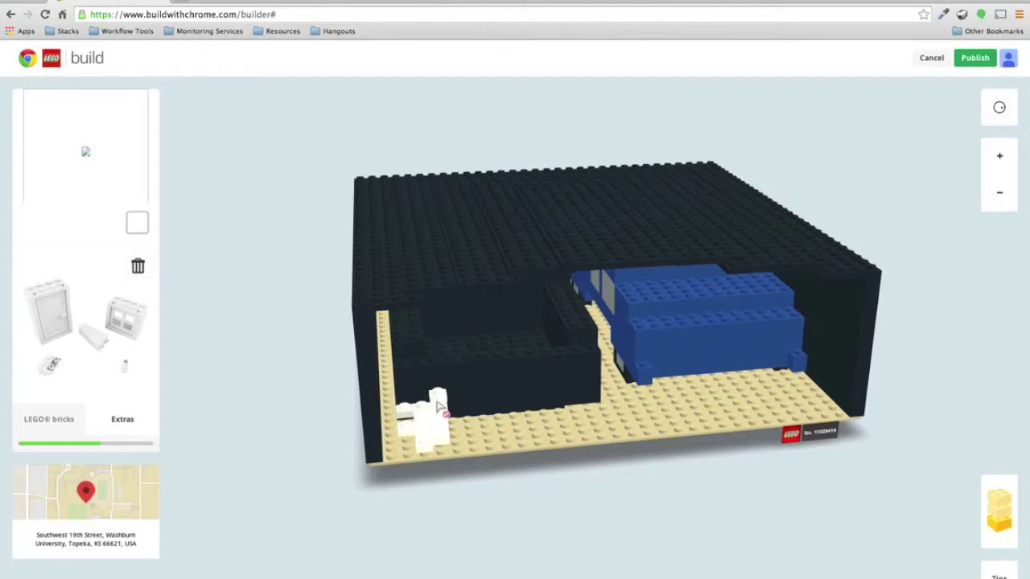
pyautogui.click(415, 423)
# - Remove black bricks low in the car-side wall, near the corner farthest from the opening, to make a doorway
pyautogui.moveTo(632, 509); pyautogui.dragTo(575, 506)
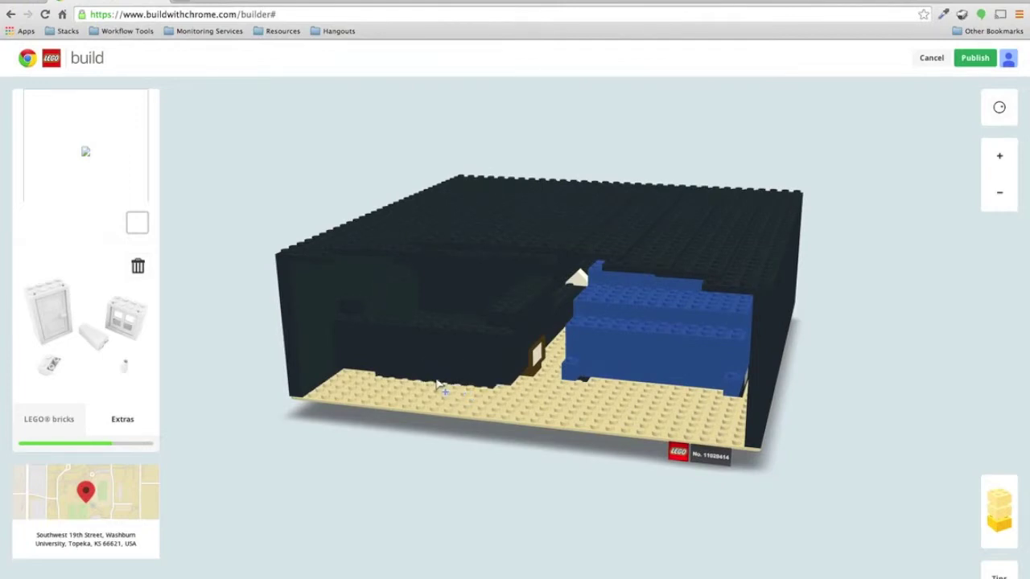
pyautogui.moveTo(895, 489); pyautogui.dragTo(631, 505)
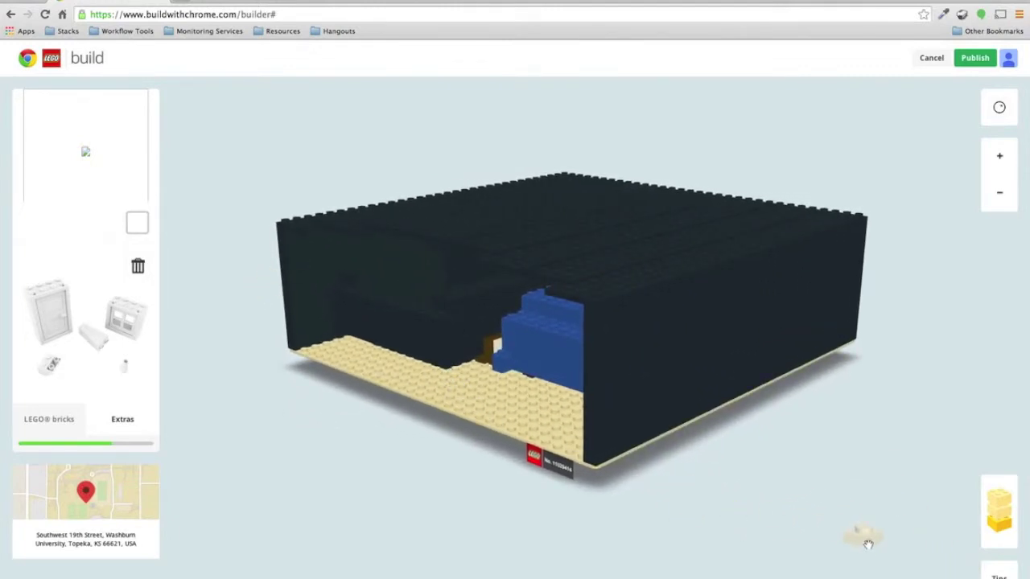
pyautogui.moveTo(861, 535); pyautogui.dragTo(322, 402)
pyautogui.moveTo(305, 577); pyautogui.dragTo(450, 522)
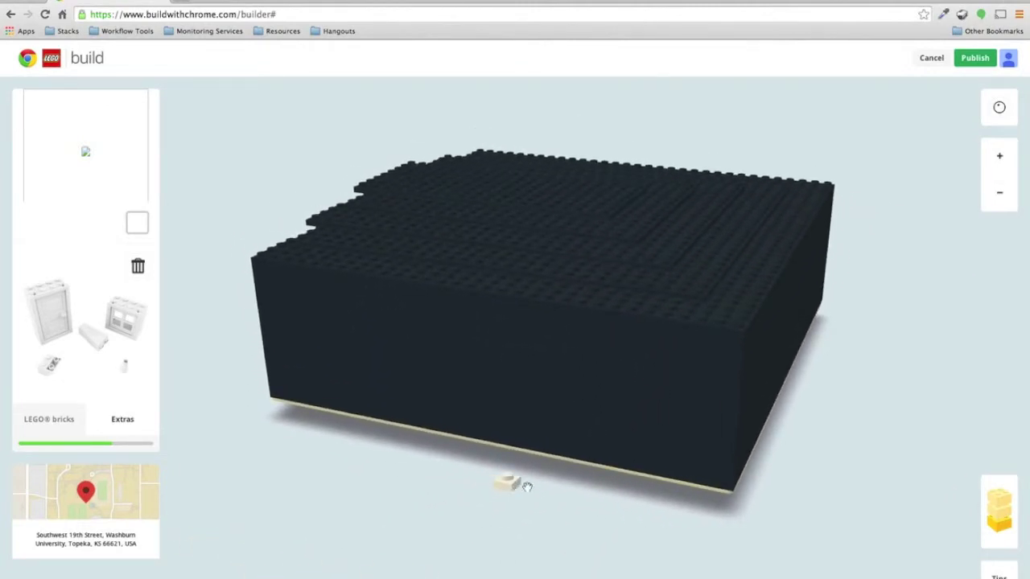
pyautogui.click(679, 476)
pyautogui.click(698, 457)
pyautogui.click(674, 467)
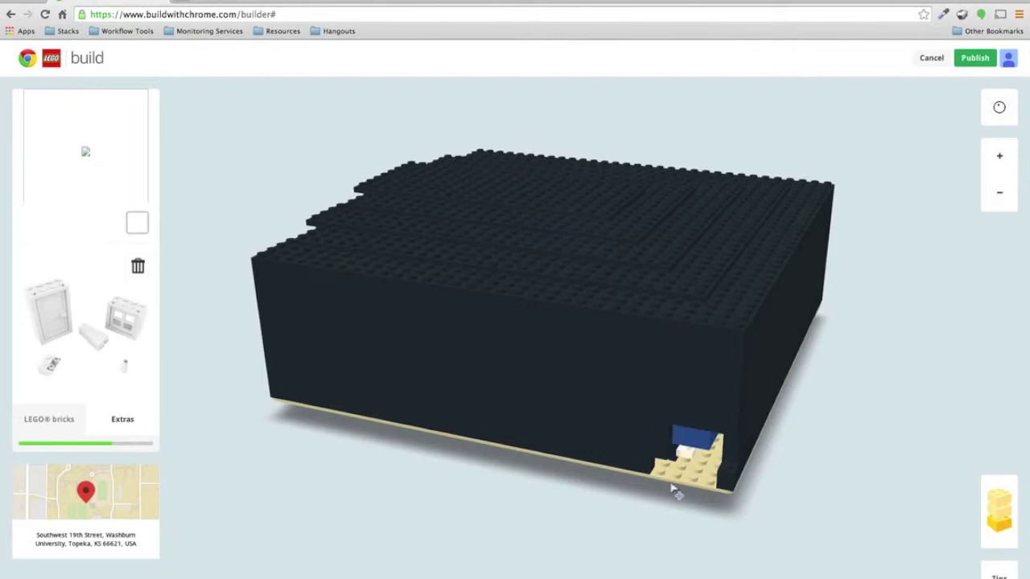
pyautogui.moveTo(674, 512); pyautogui.dragTo(736, 561)
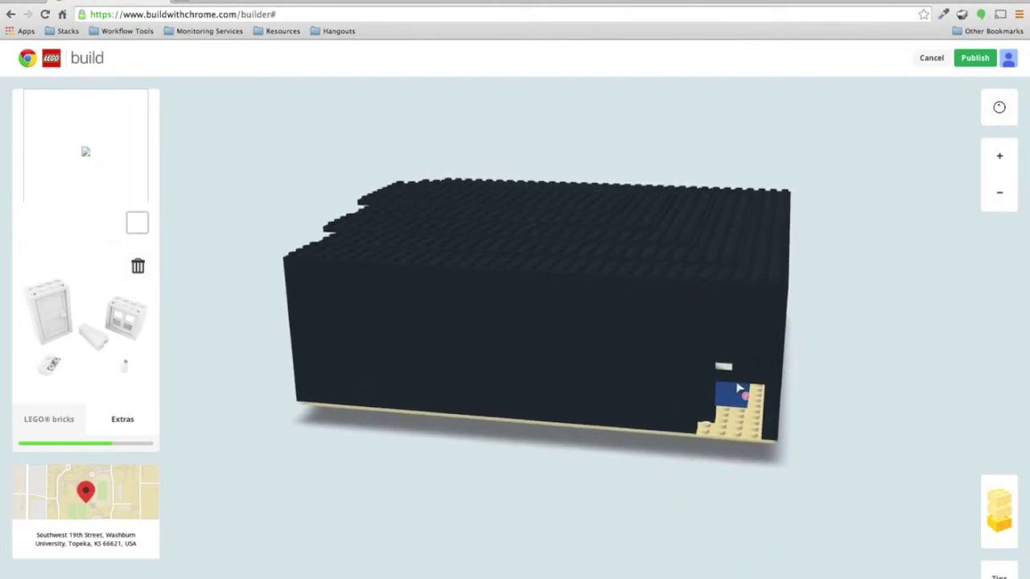
# - Clear more black bricks from the doorway and fit a white door into it, close to the wall's corner
pyautogui.click(58, 322)
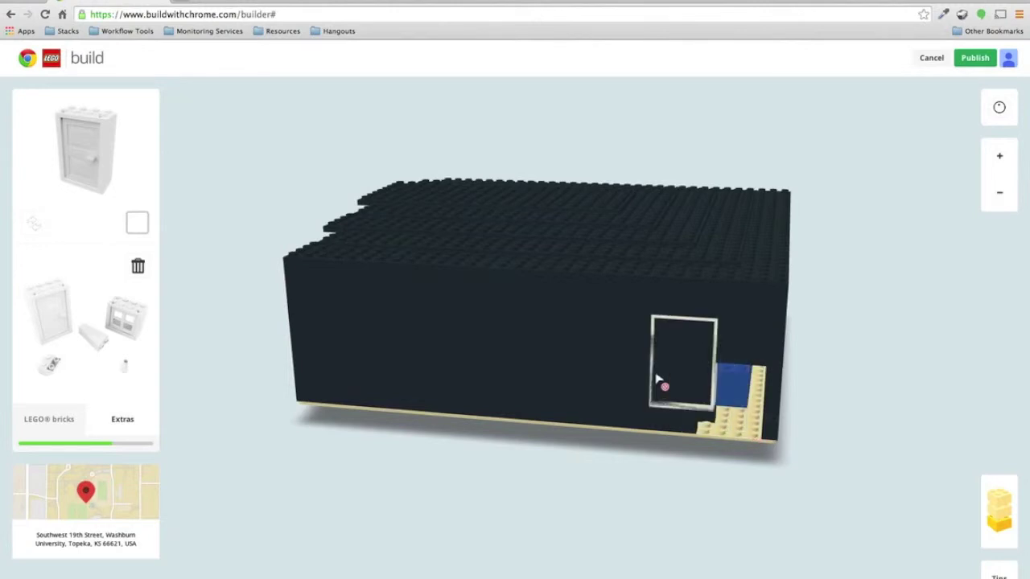
pyautogui.moveTo(862, 537); pyautogui.dragTo(794, 555)
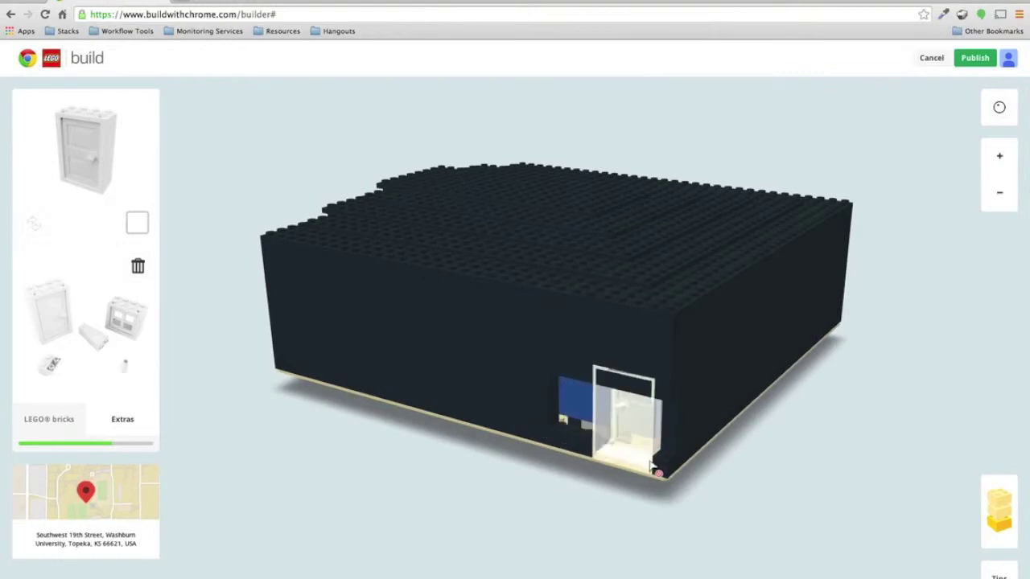
pyautogui.click(621, 470)
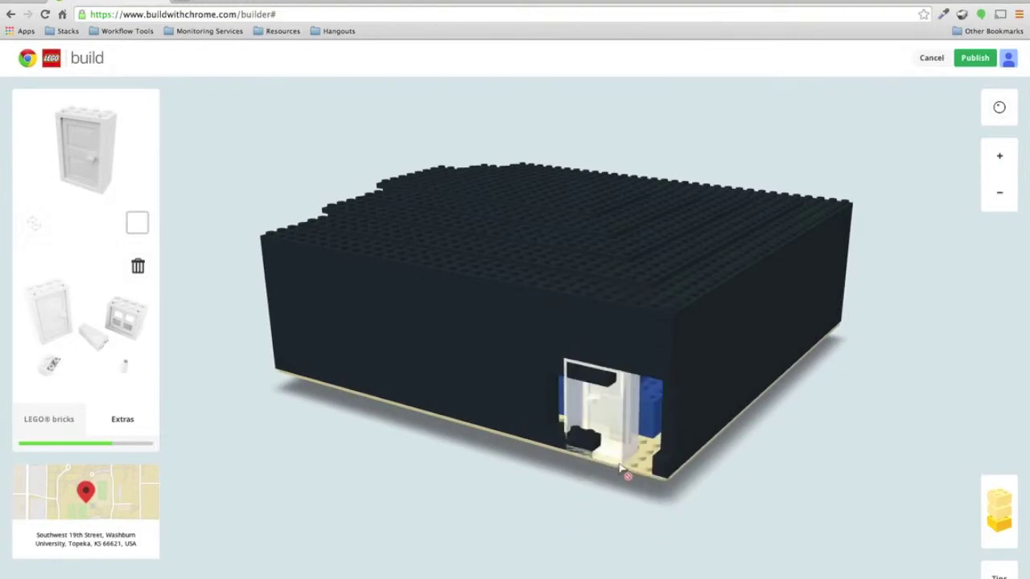
pyautogui.click(636, 473)
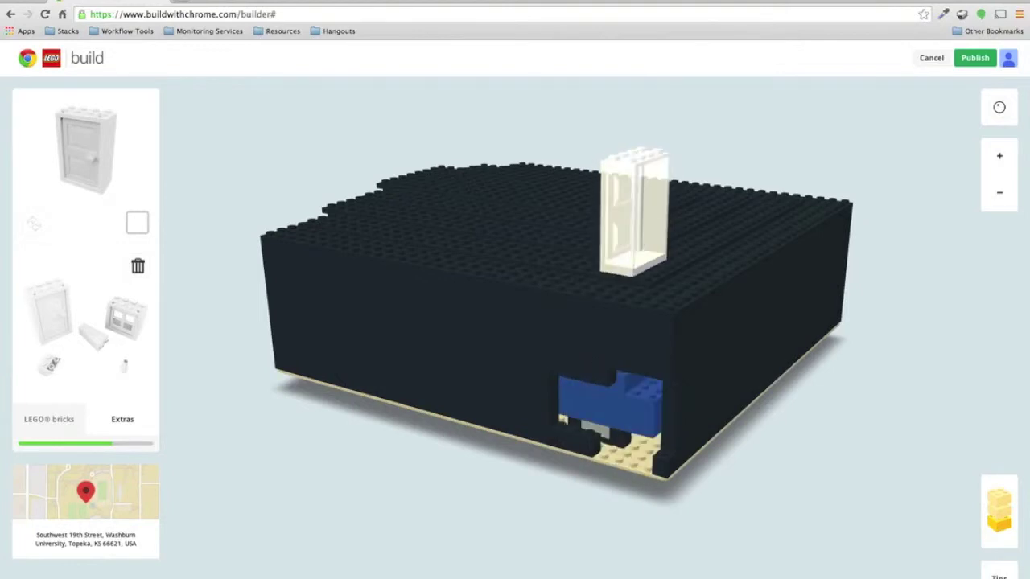
pyautogui.click(631, 474)
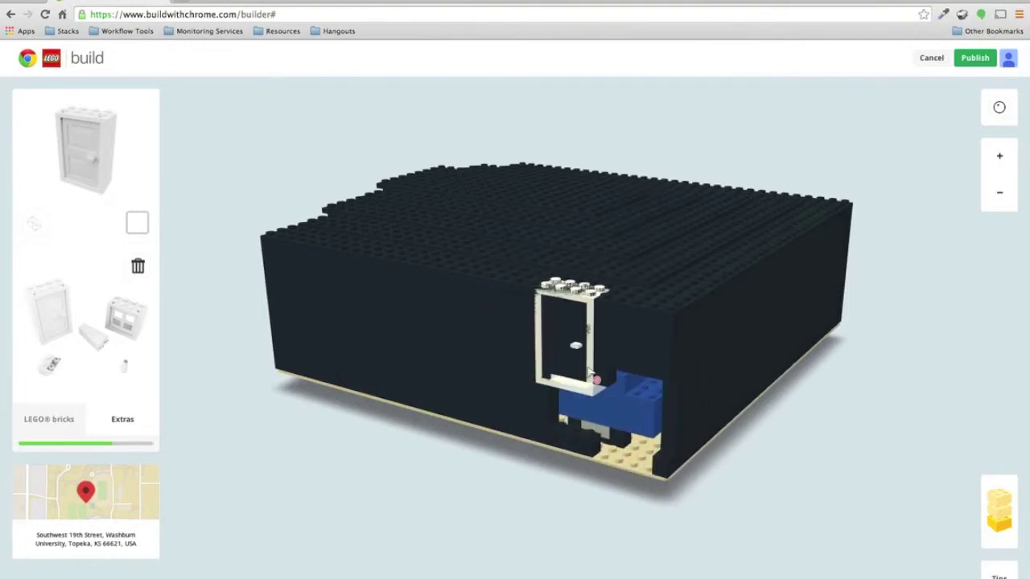
pyautogui.click(648, 457)
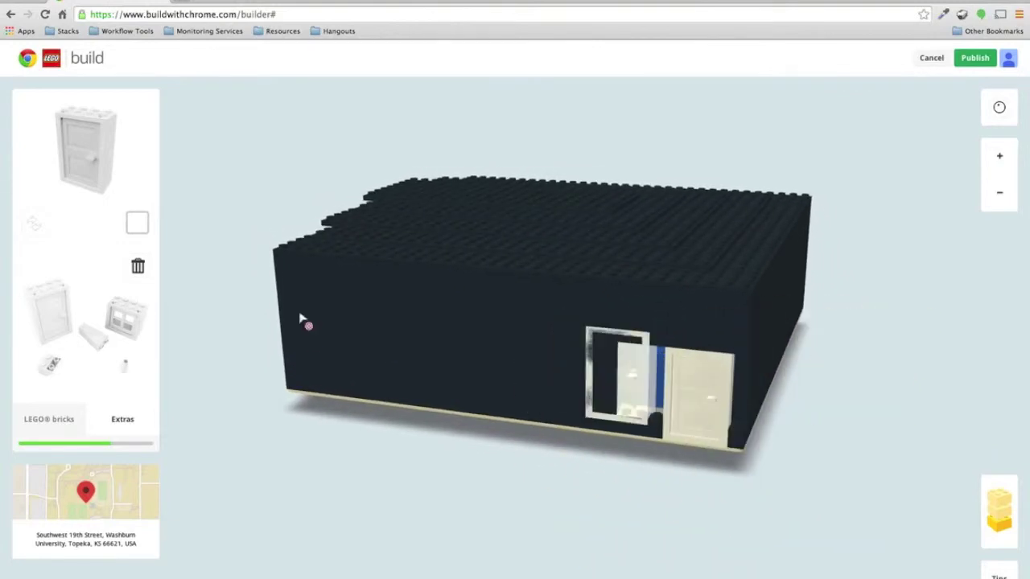
# - Fill the remaining wall gap beside the white door with stacked black 1x1 bricks
pyautogui.click(137, 225)
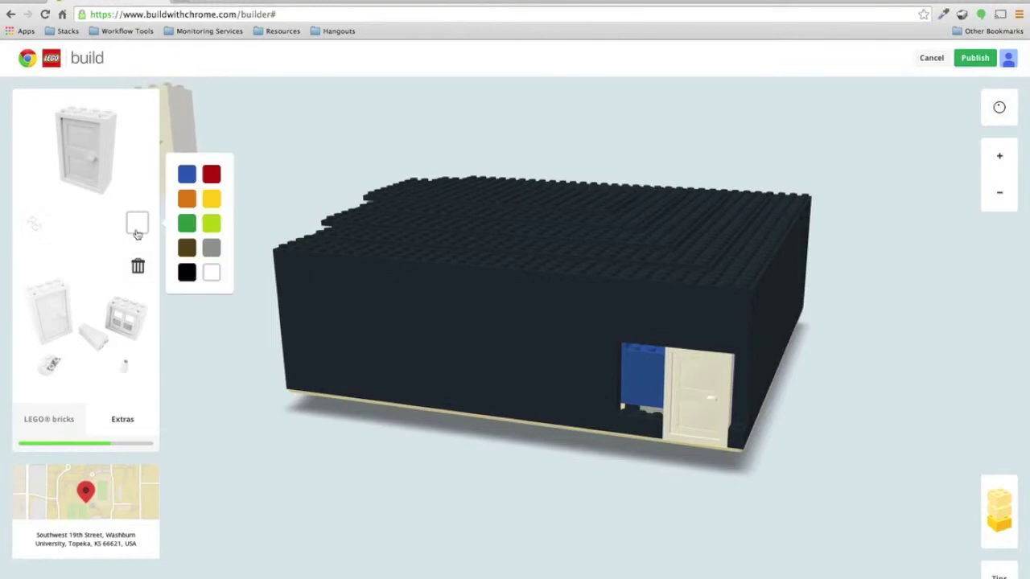
pyautogui.click(186, 273)
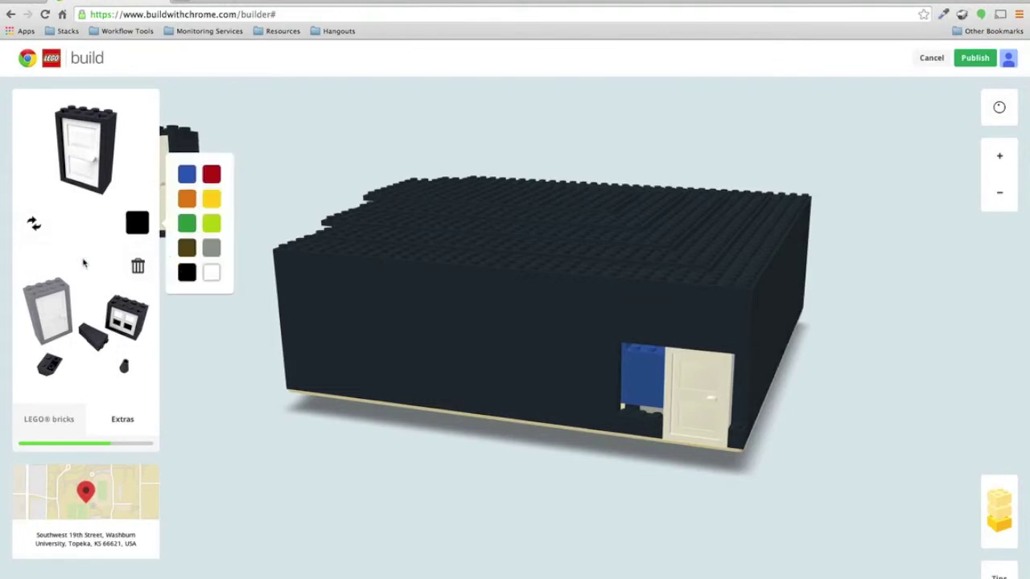
pyautogui.click(42, 420)
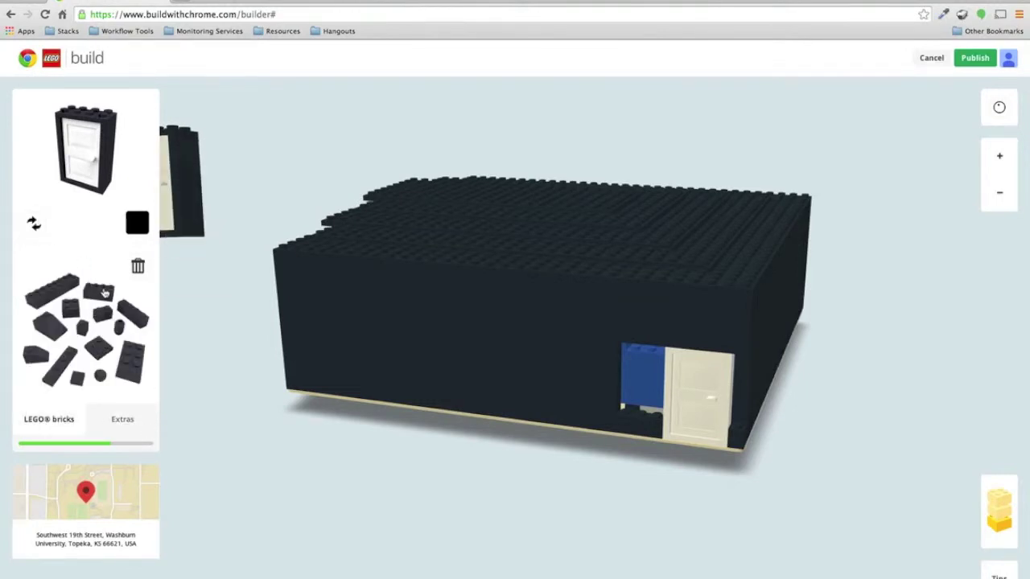
pyautogui.click(102, 291)
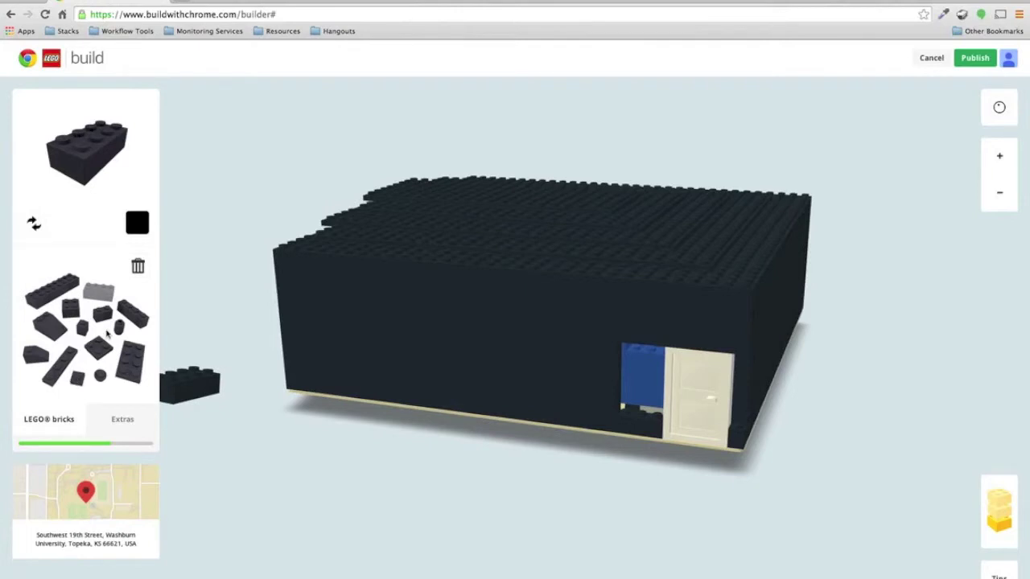
pyautogui.click(82, 328)
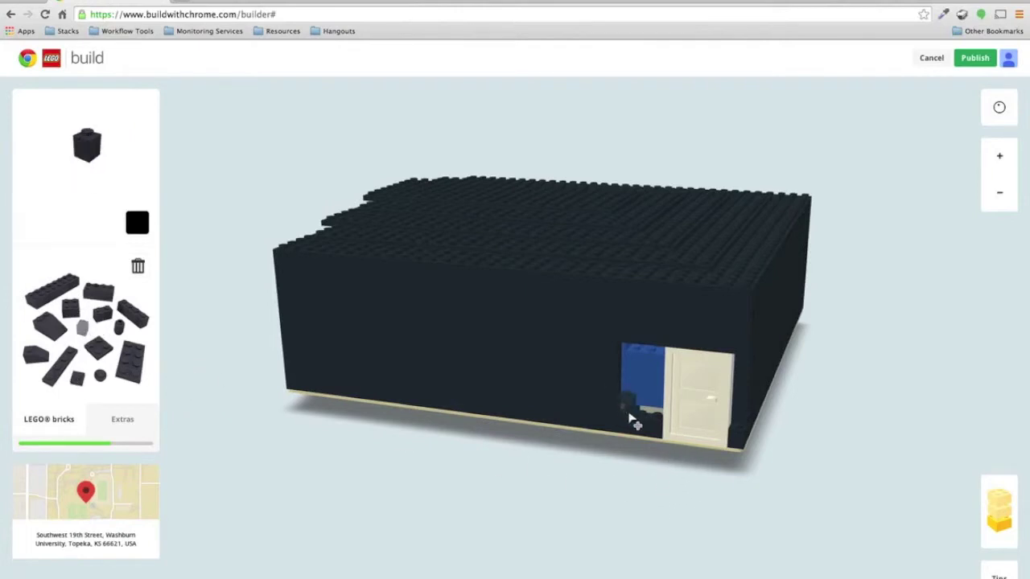
pyautogui.click(628, 414)
pyautogui.click(629, 413)
pyautogui.click(628, 413)
pyautogui.click(629, 414)
pyautogui.click(639, 415)
pyautogui.click(641, 416)
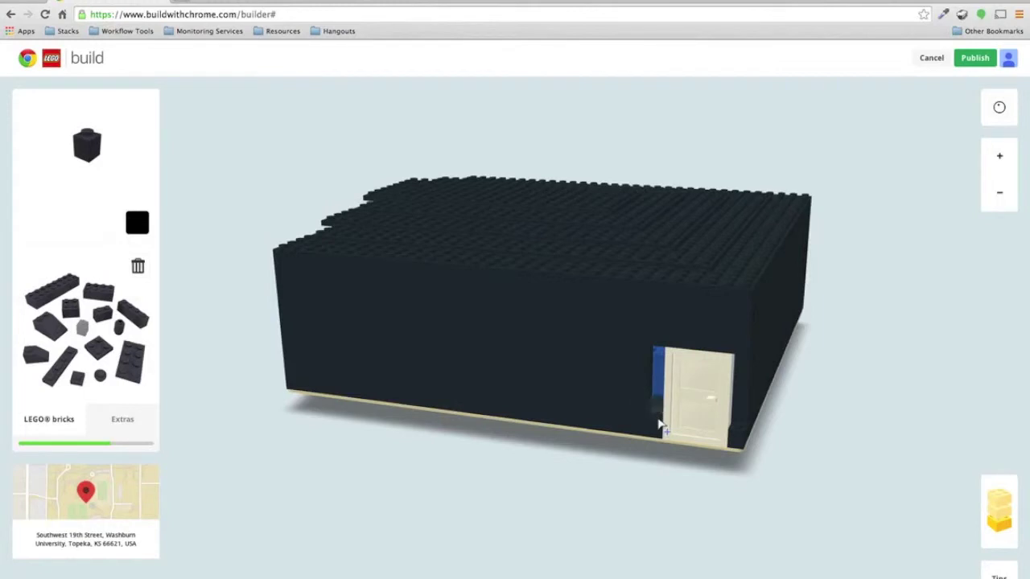
pyautogui.click(658, 421)
pyautogui.click(658, 421)
pyautogui.click(658, 421)
pyautogui.click(738, 432)
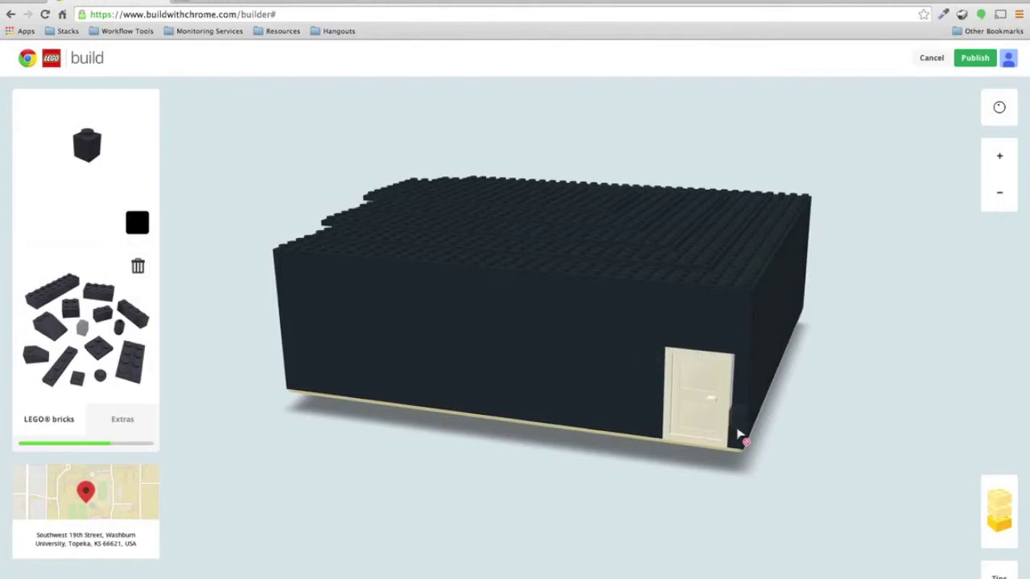
# - Add the last black 1x1 bricks at the wall corner next to the white door
pyautogui.click(738, 434)
pyautogui.click(738, 435)
# - Fit three black-framed windows with white panes in a row along the truck-side garage wall
pyautogui.moveTo(788, 443); pyautogui.dragTo(561, 374)
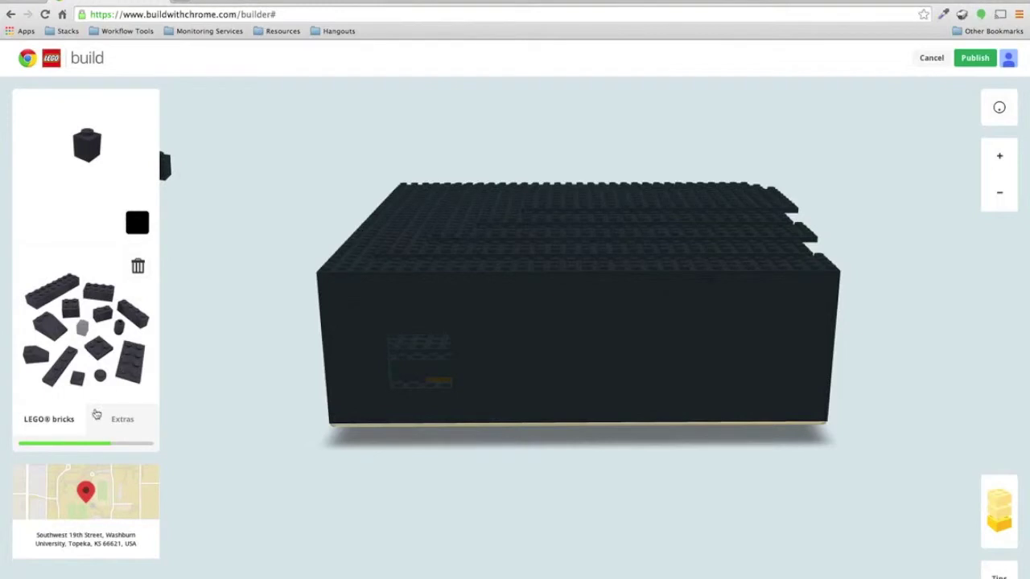
pyautogui.click(123, 419)
pyautogui.click(123, 318)
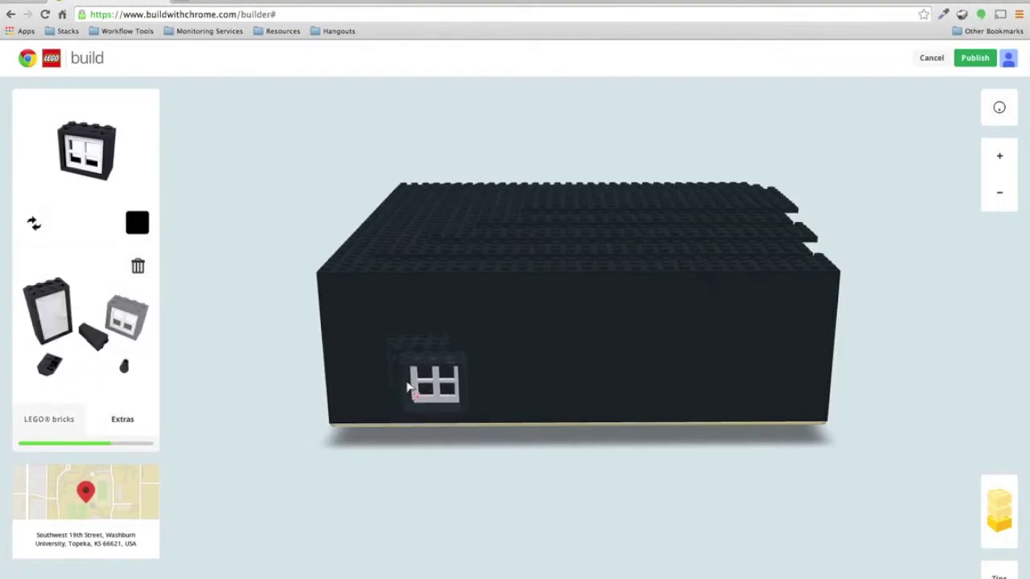
pyautogui.click(406, 380)
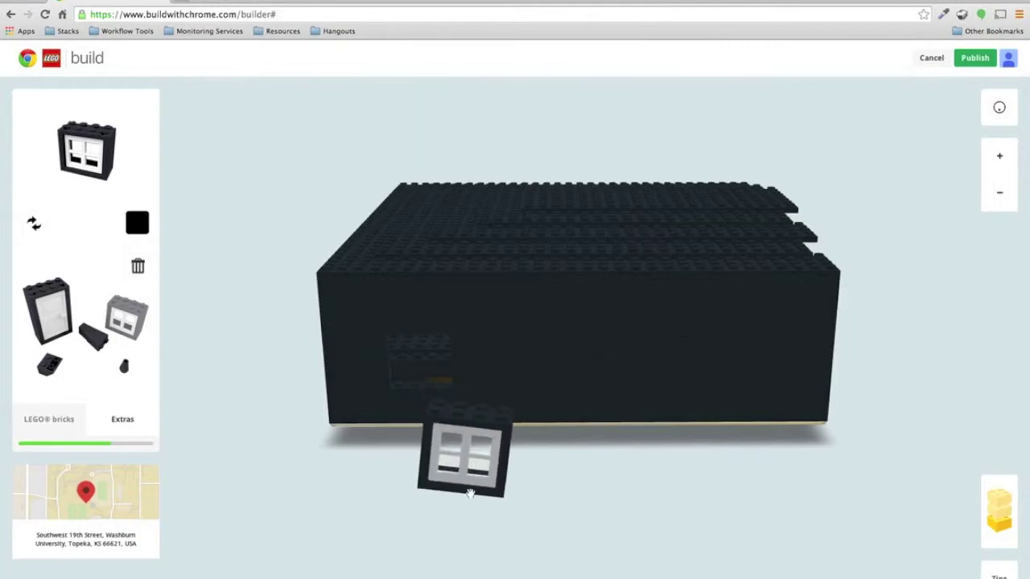
pyautogui.click(411, 386)
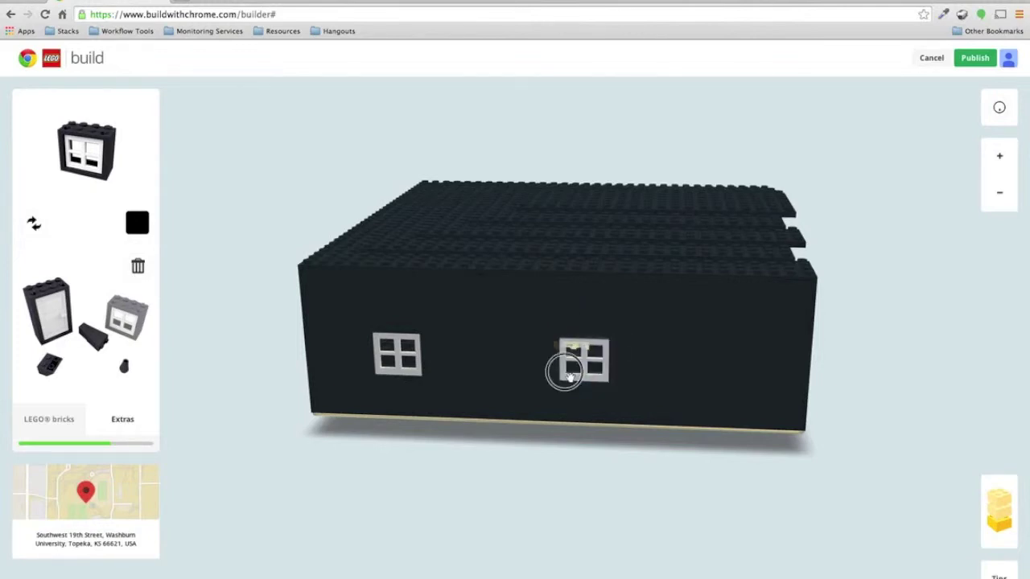
pyautogui.click(566, 374)
pyautogui.moveTo(778, 505); pyautogui.dragTo(698, 493)
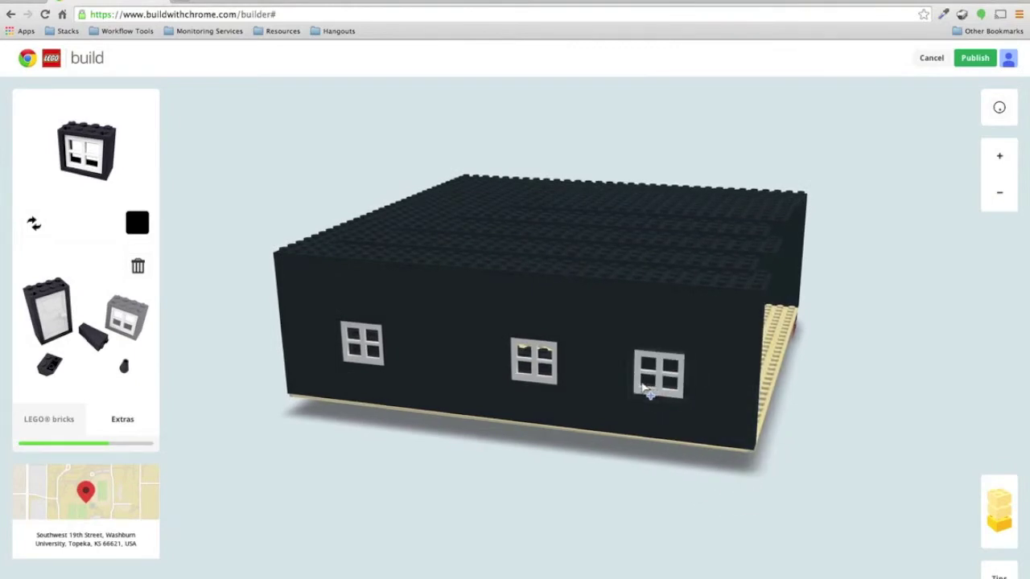
pyautogui.click(642, 385)
# - Fit two black-framed windows in the car-side wall, one near the garage opening and one near the middle
pyautogui.moveTo(892, 460); pyautogui.dragTo(482, 531)
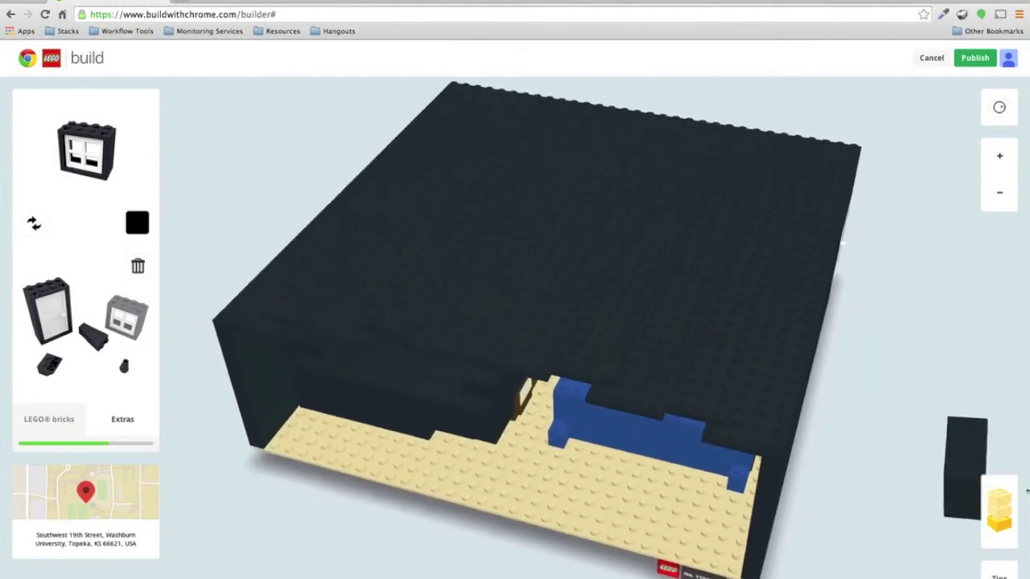
pyautogui.moveTo(1027, 491); pyautogui.dragTo(625, 490, button='right')
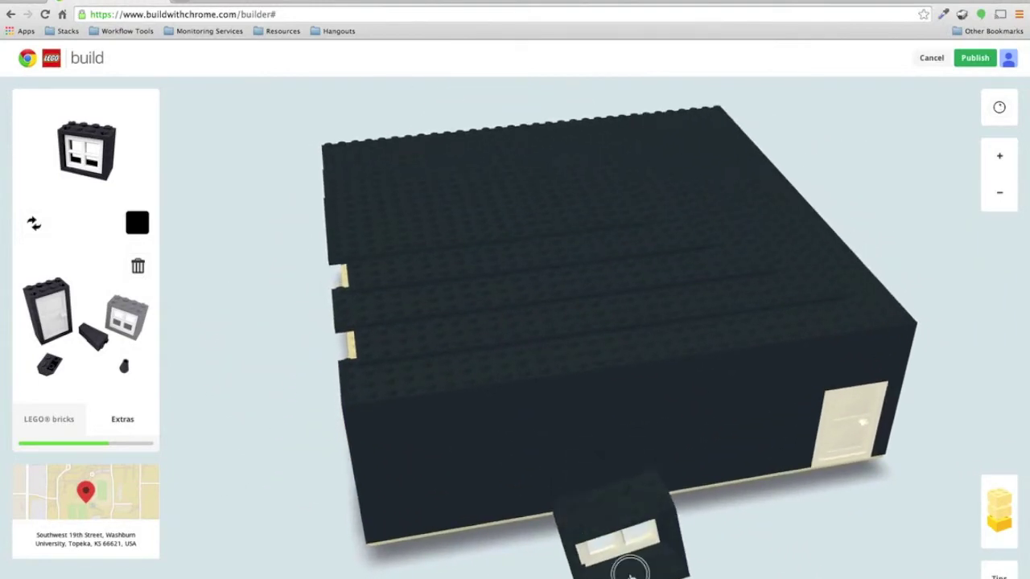
pyautogui.moveTo(630, 571); pyautogui.dragTo(515, 578, button='right')
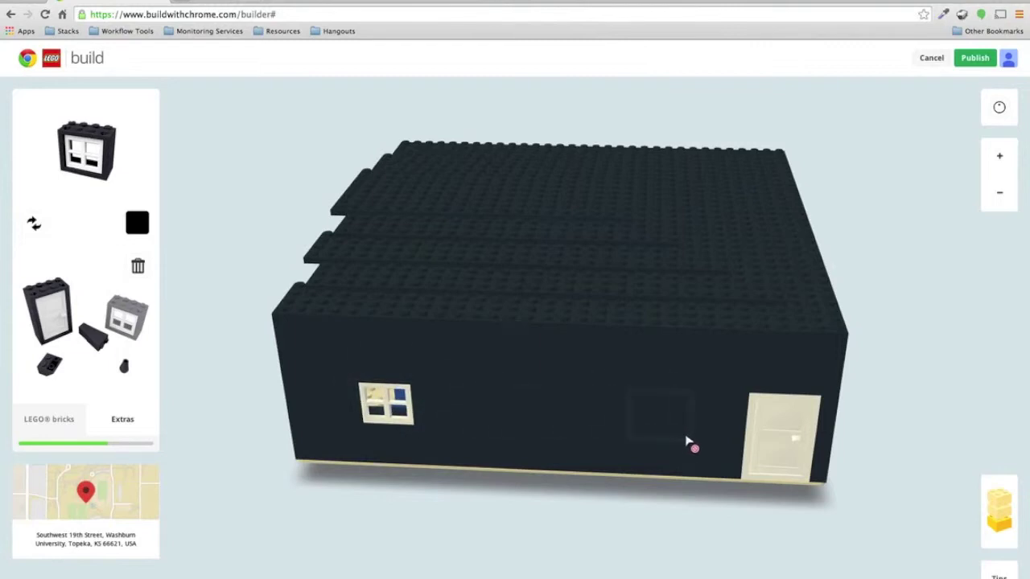
pyautogui.click(685, 408)
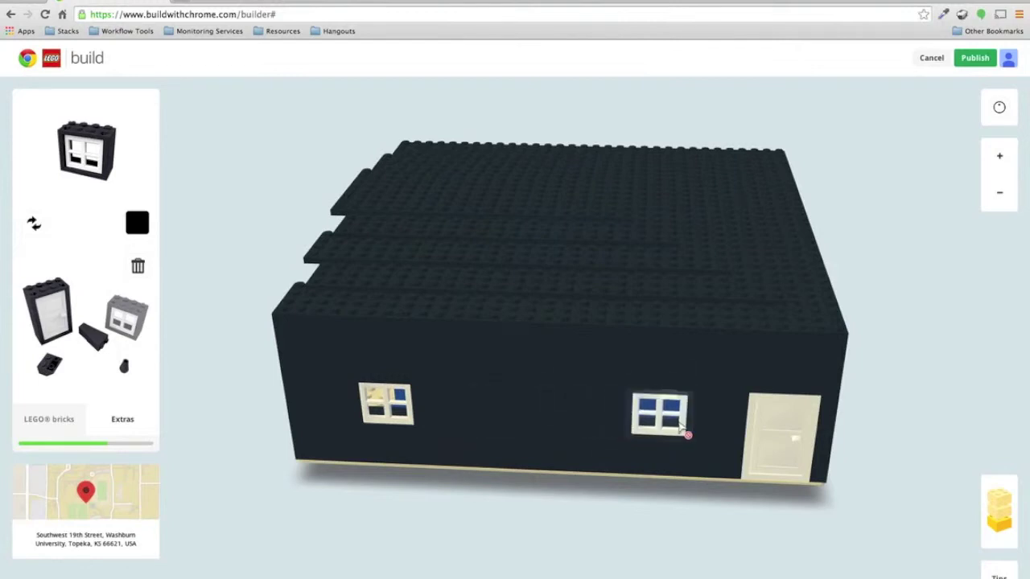
pyautogui.click(680, 423)
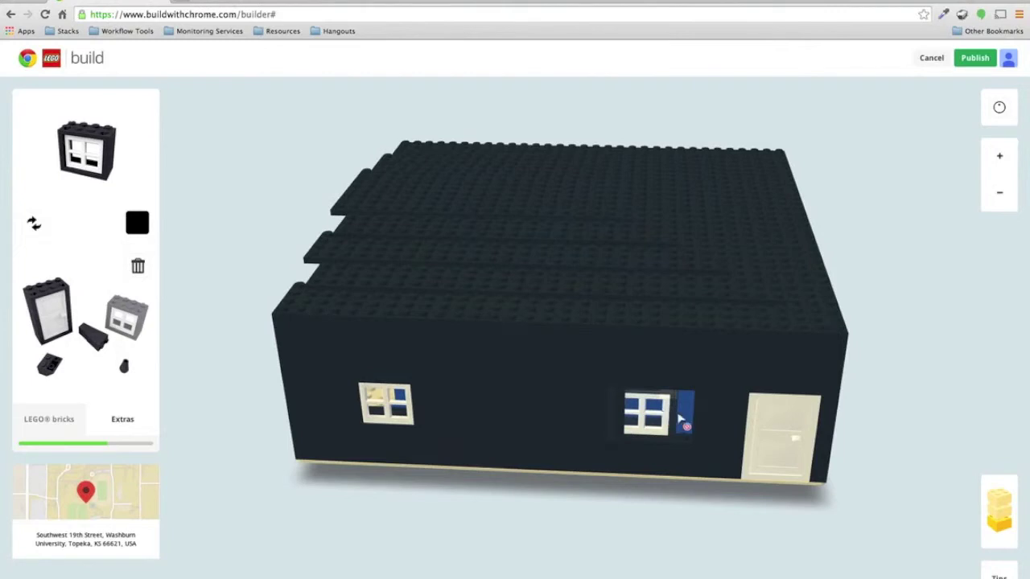
pyautogui.moveTo(701, 578); pyautogui.dragTo(694, 547)
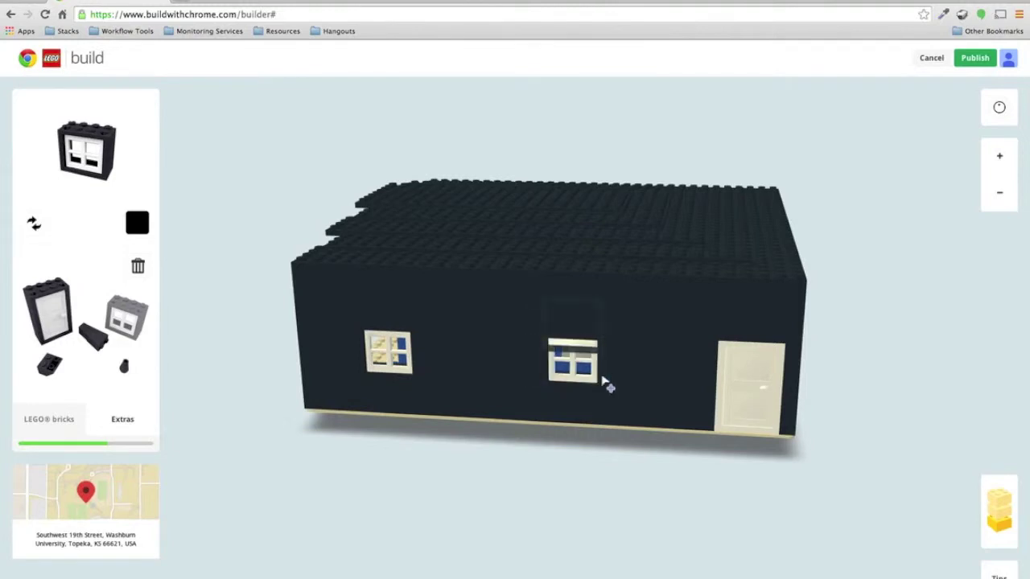
# - Fit two black-framed windows in the rear garage wall, one towards each corner
pyautogui.moveTo(907, 430); pyautogui.dragTo(462, 443)
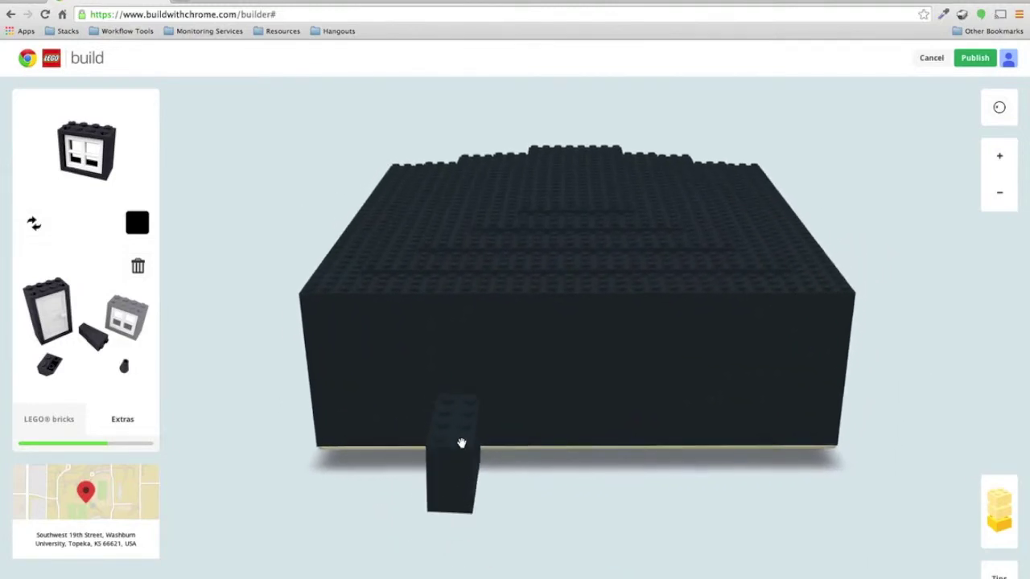
pyautogui.moveTo(461, 443); pyautogui.dragTo(455, 423, button='right')
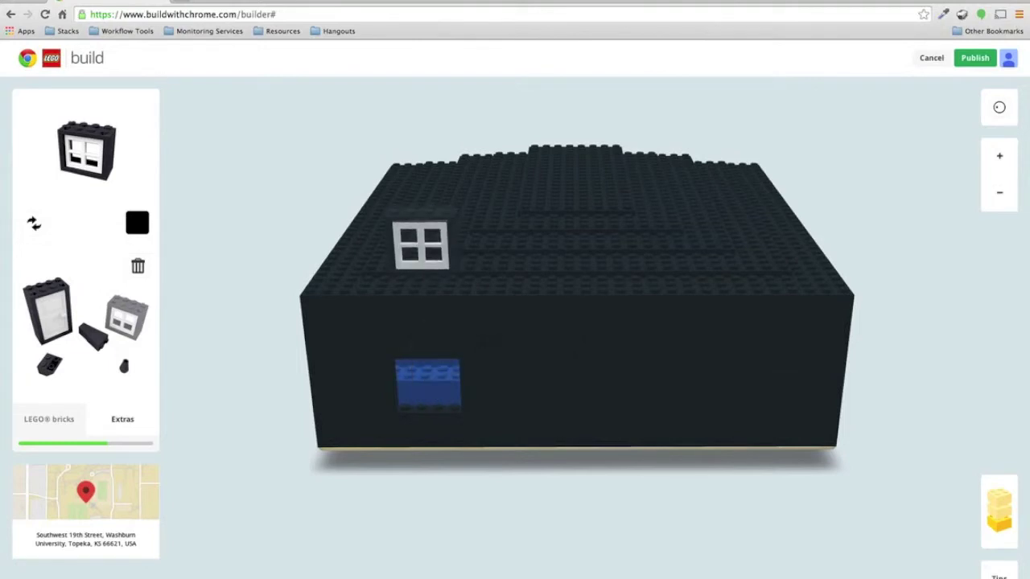
pyautogui.click(454, 393)
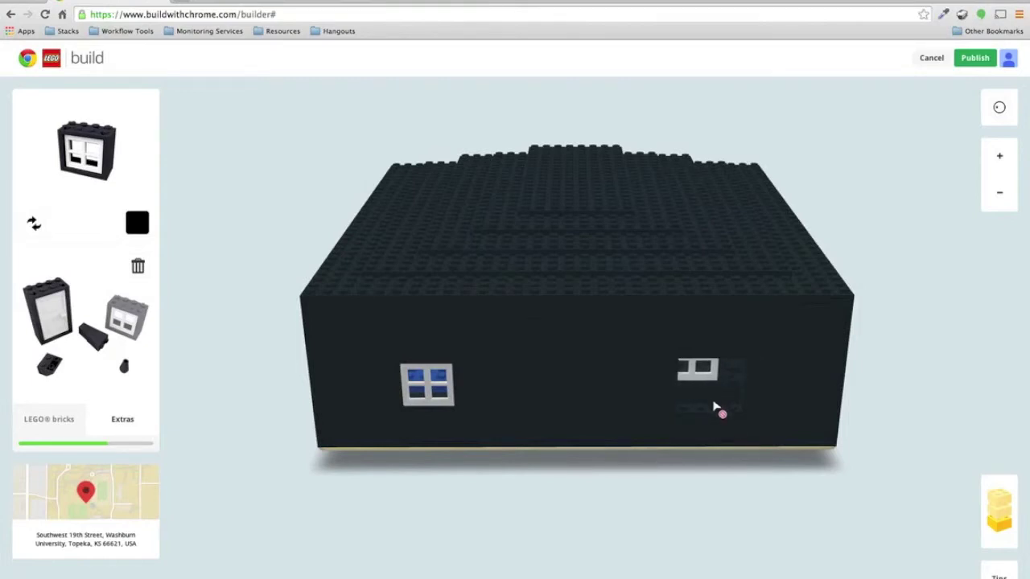
pyautogui.moveTo(921, 428); pyautogui.dragTo(612, 522)
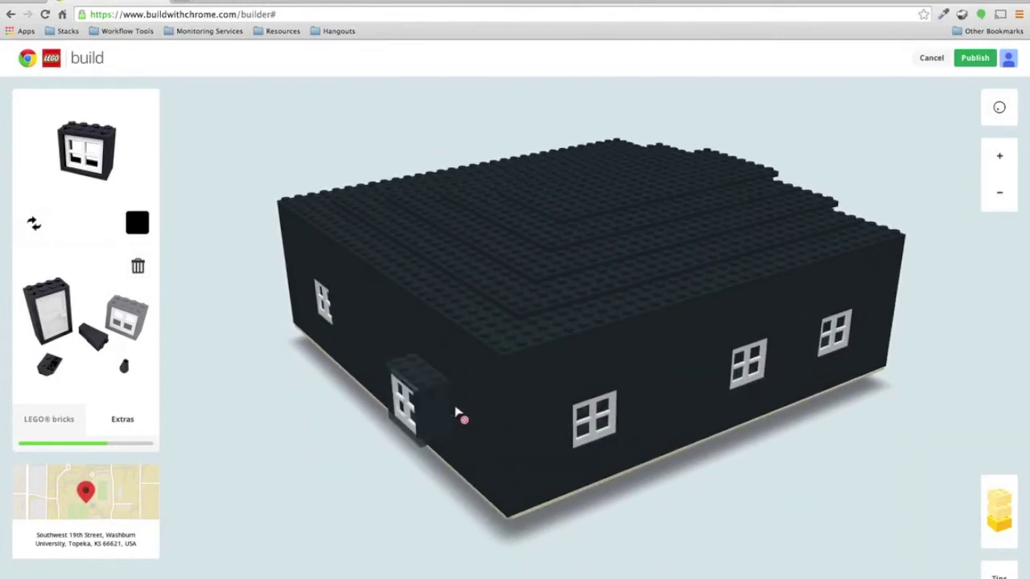
pyautogui.moveTo(313, 444); pyautogui.dragTo(563, 572)
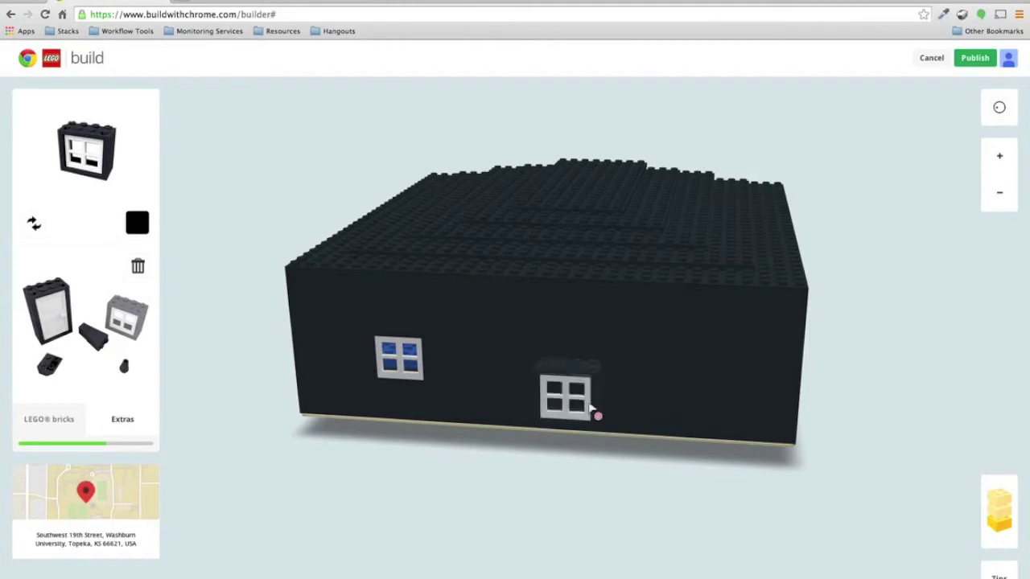
pyautogui.moveTo(681, 394)
pyautogui.mouseDown()
pyautogui.moveTo(751, 410)
pyautogui.moveTo(671, 391)
pyautogui.moveTo(661, 399)
pyautogui.moveTo(675, 391)
pyautogui.mouseUp()
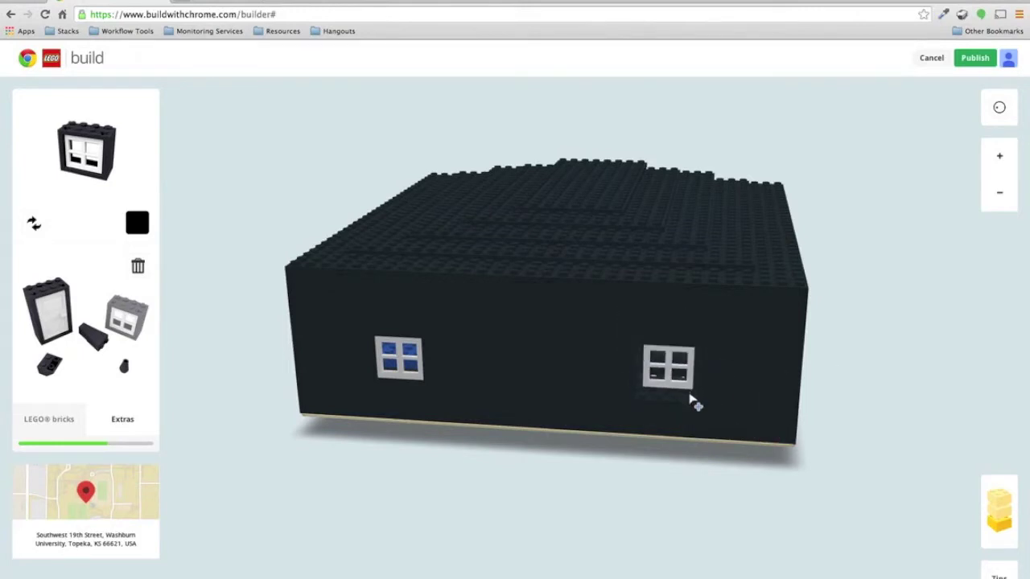
pyautogui.click(689, 400)
pyautogui.moveTo(726, 541); pyautogui.dragTo(681, 565)
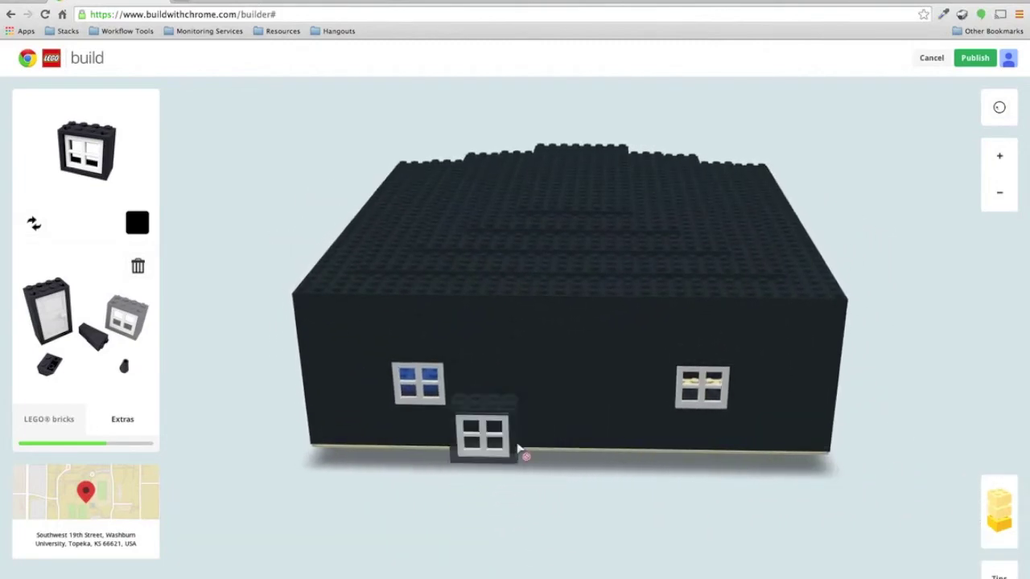
# - Stack grey 2x8 bricks side by side across the garage opening, starting at the truck-side wall, to form the lower garage door
pyautogui.moveTo(895, 492); pyautogui.dragTo(315, 489)
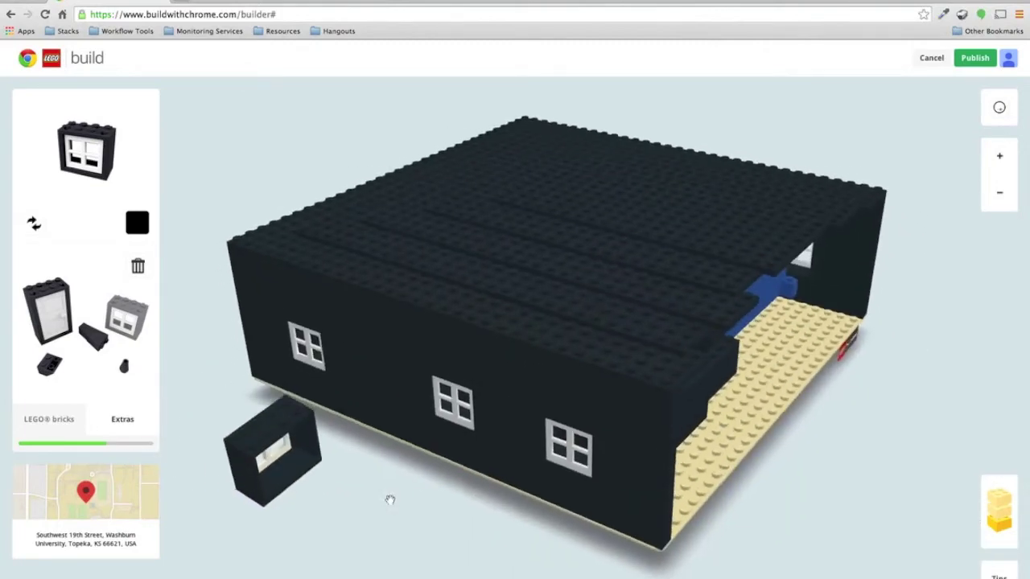
pyautogui.moveTo(842, 462); pyautogui.dragTo(496, 514)
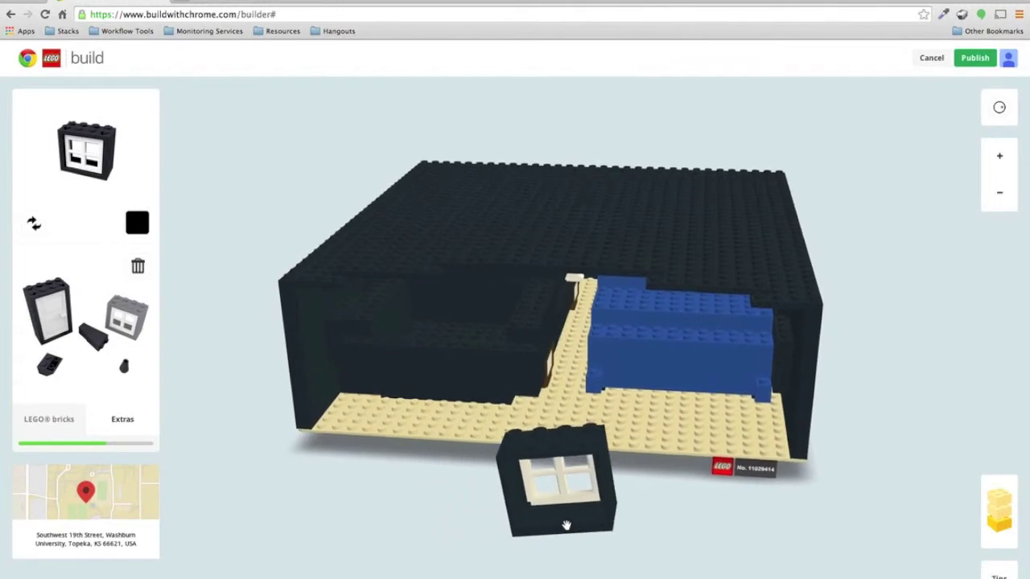
pyautogui.press('Right')
pyautogui.press('Right')
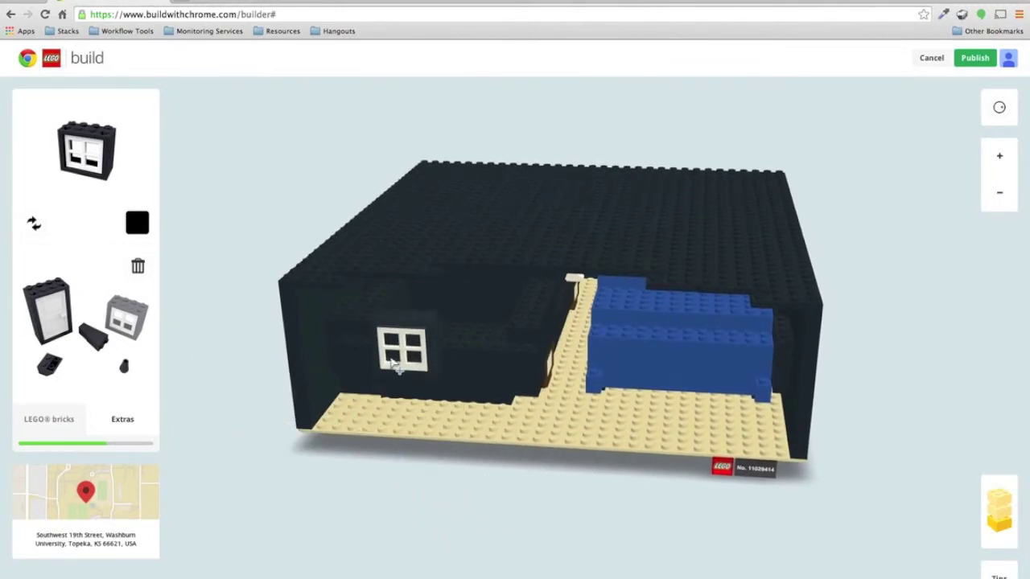
pyautogui.moveTo(573, 565); pyautogui.dragTo(452, 509)
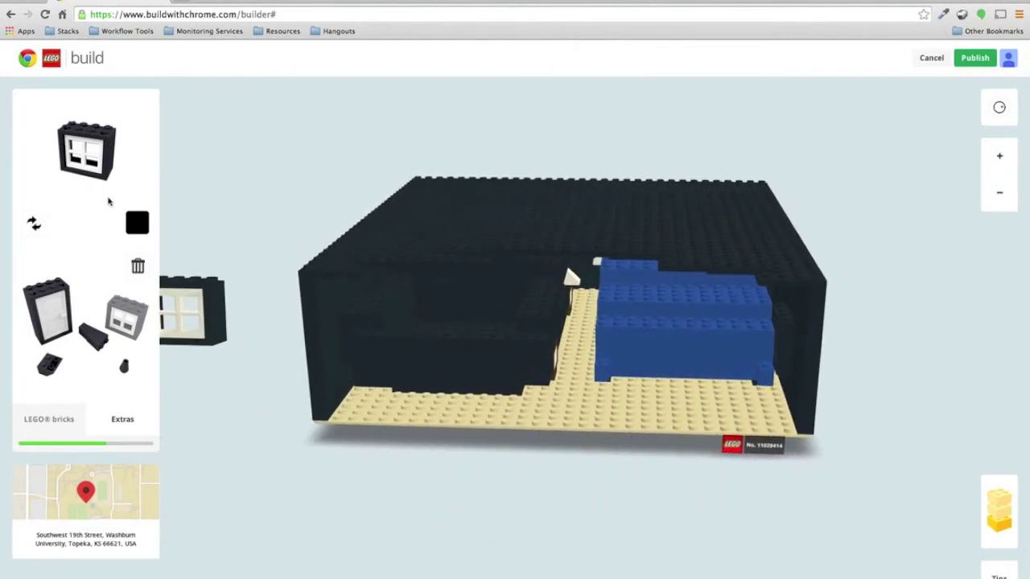
pyautogui.click(135, 225)
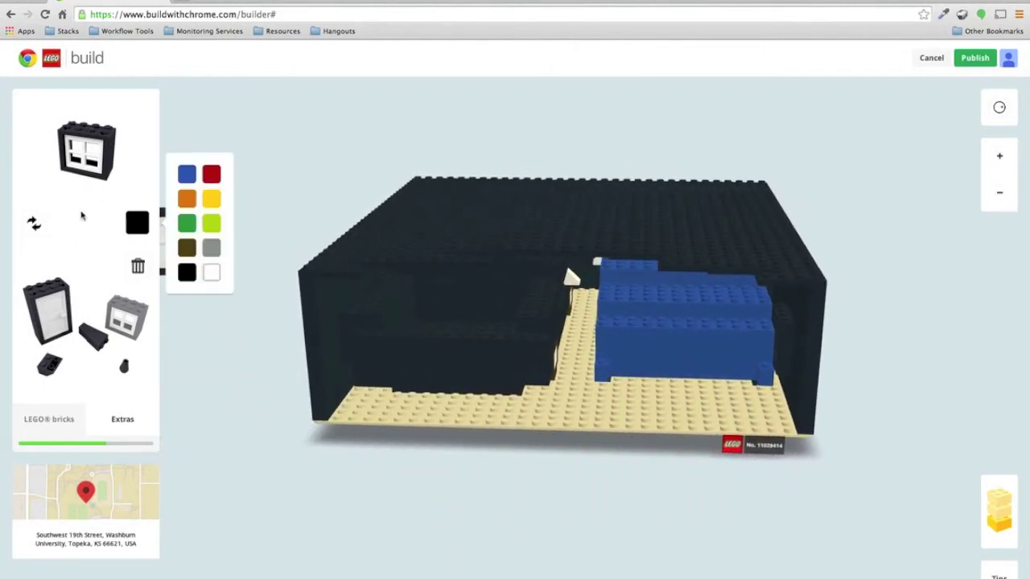
pyautogui.click(57, 429)
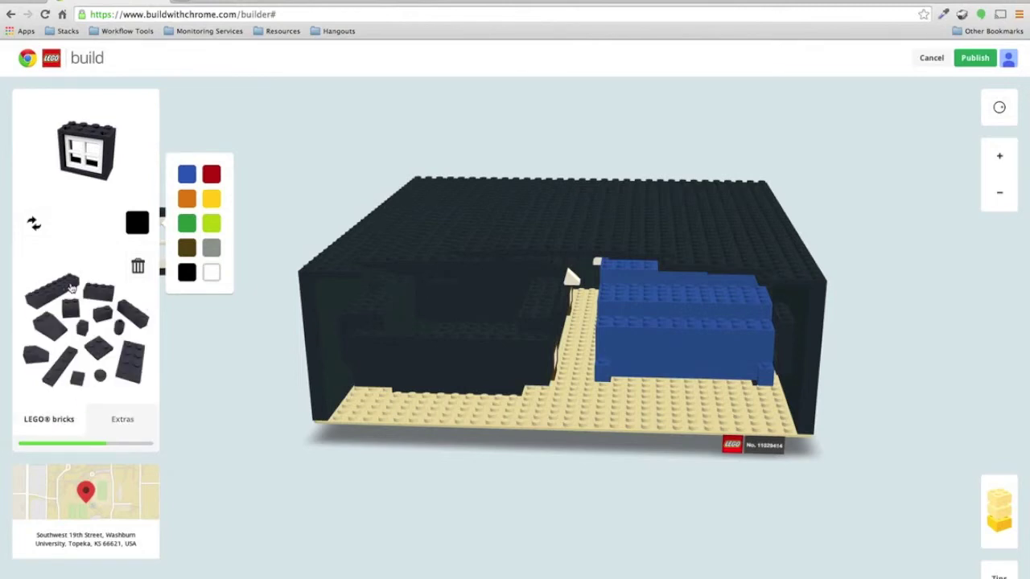
pyautogui.click(211, 248)
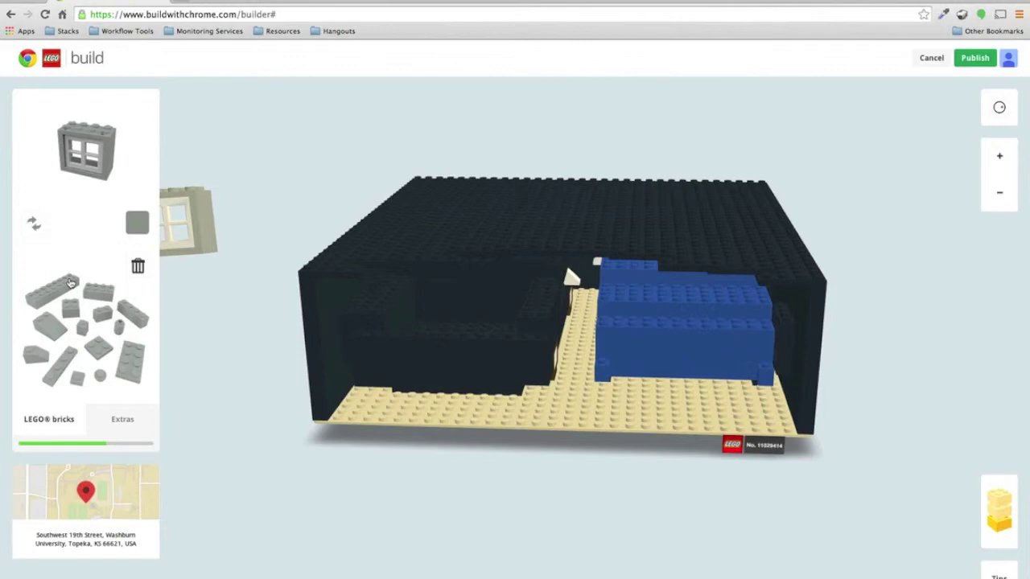
pyautogui.click(71, 283)
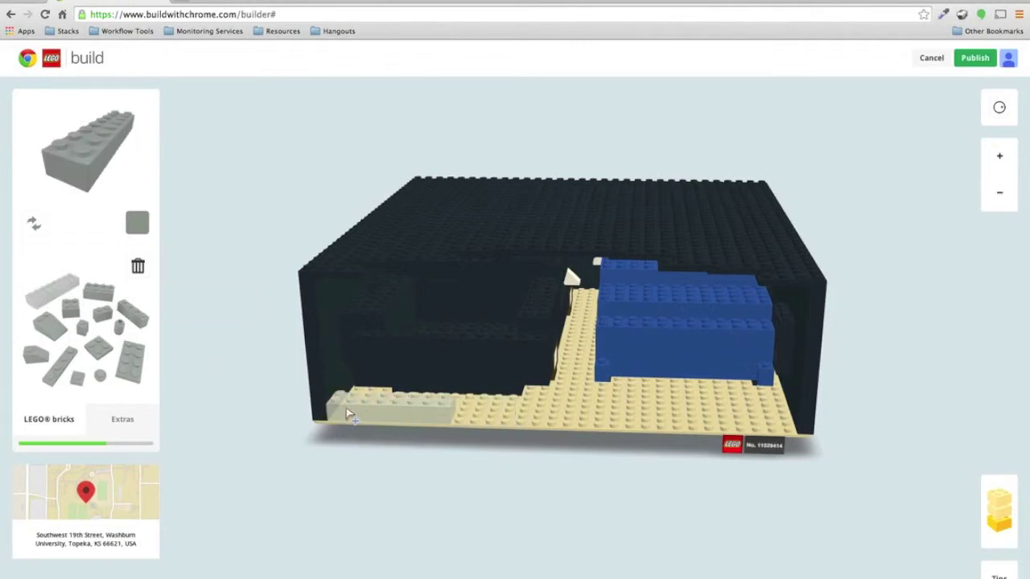
pyautogui.moveTo(350, 414); pyautogui.dragTo(346, 409)
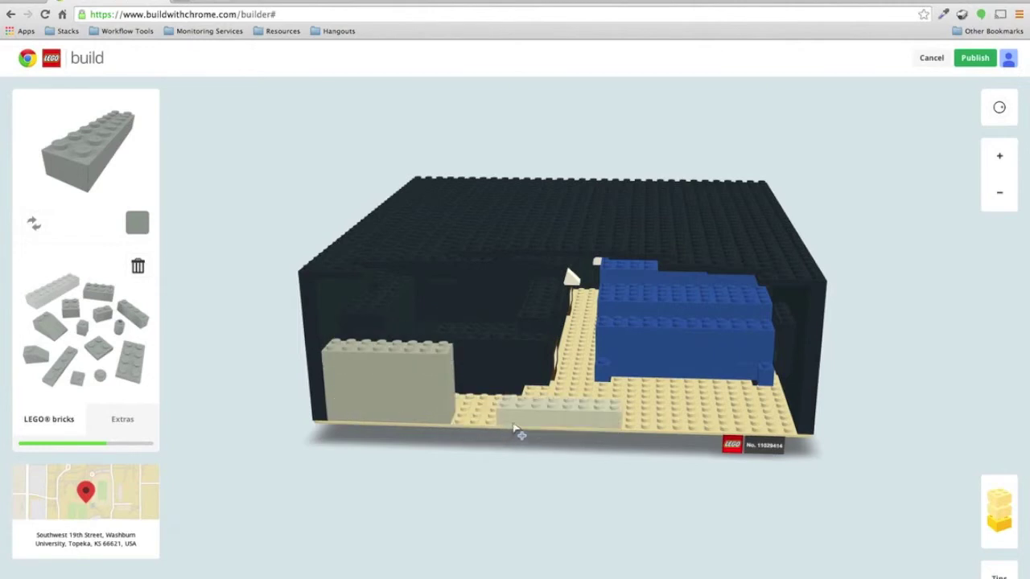
pyautogui.moveTo(469, 427); pyautogui.dragTo(462, 415)
pyautogui.moveTo(589, 424); pyautogui.dragTo(597, 429)
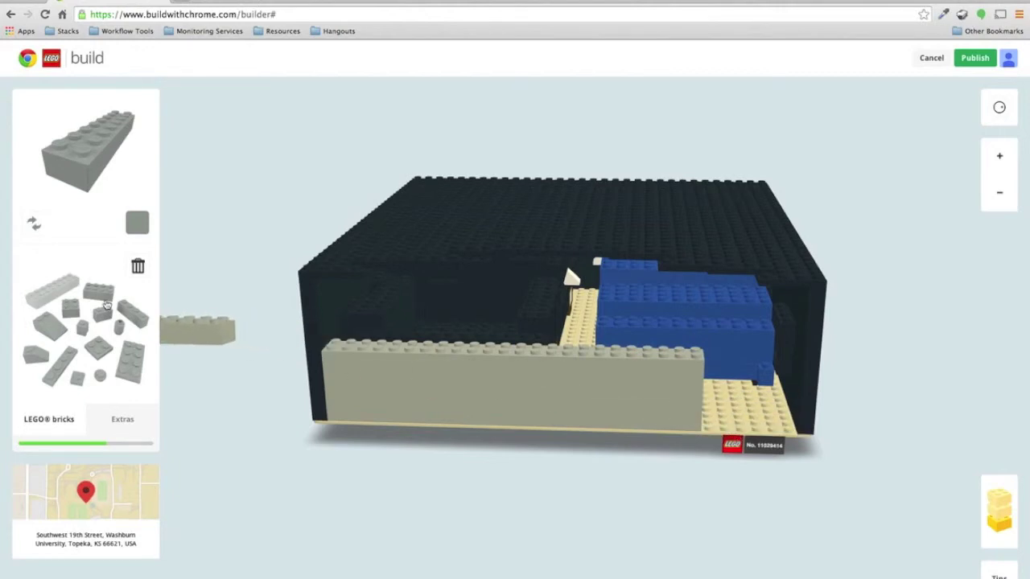
# - Extend the grey garage door to the car-side wall with a stack of 2x4 bricks and a stack of 2x2 bricks
pyautogui.click(103, 296)
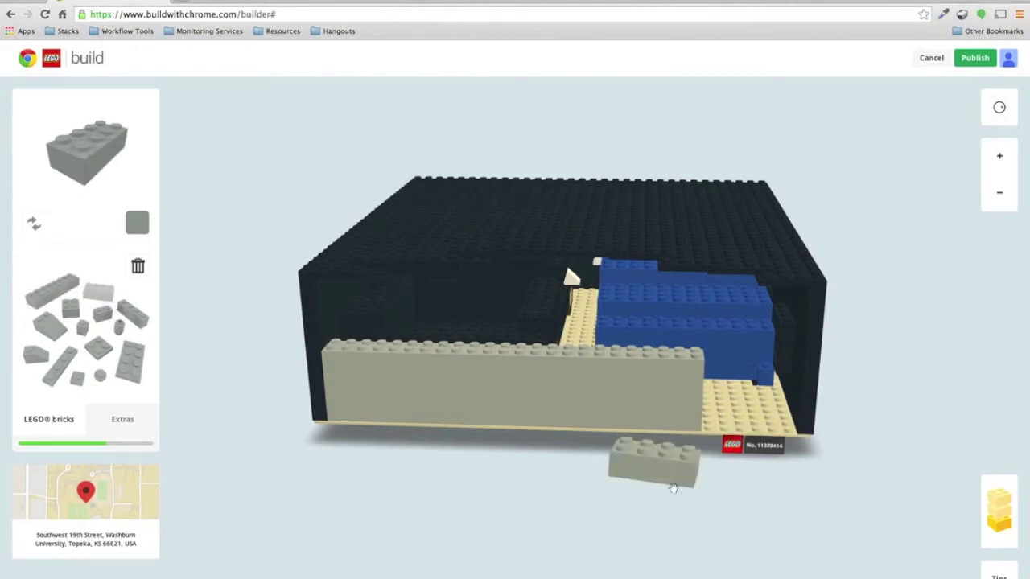
pyautogui.click(718, 427)
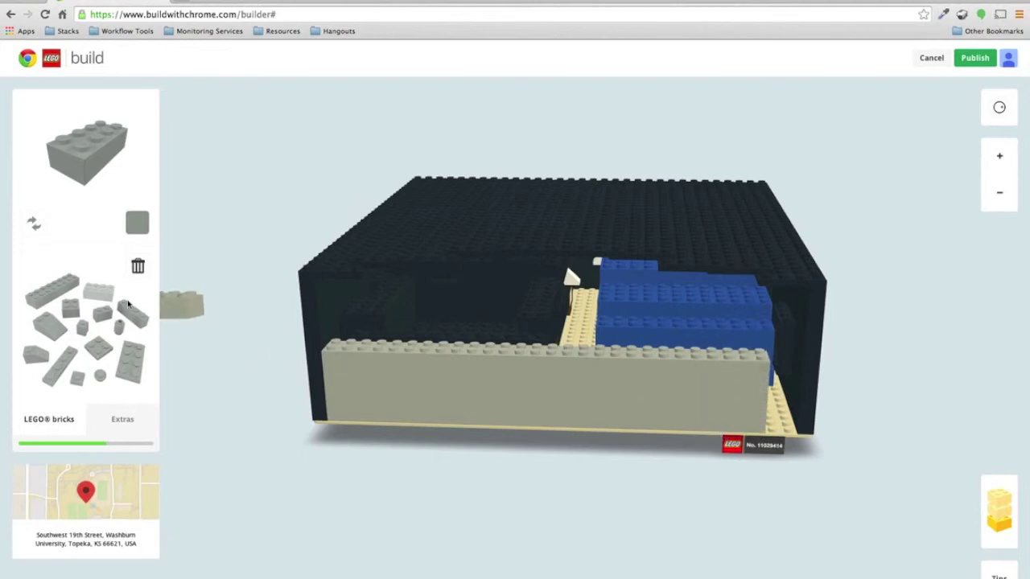
pyautogui.click(123, 217)
pyautogui.click(72, 306)
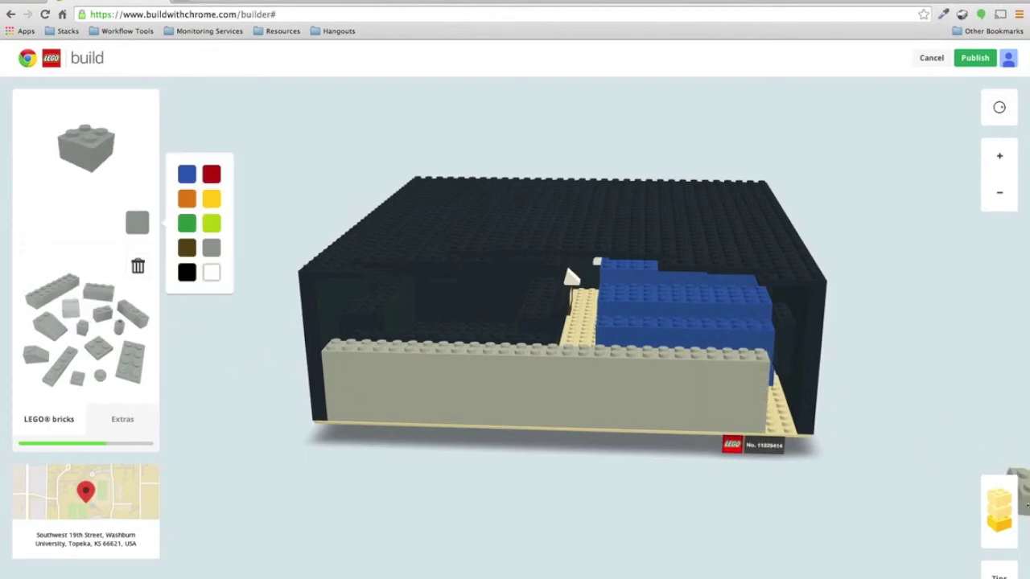
pyautogui.click(780, 432)
pyautogui.click(780, 432)
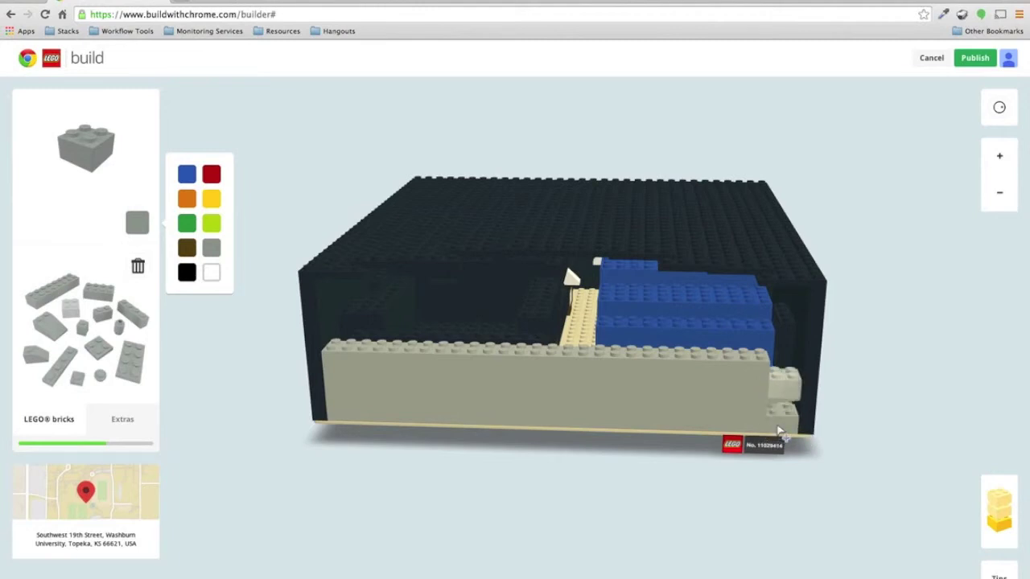
pyautogui.click(779, 432)
pyautogui.click(780, 432)
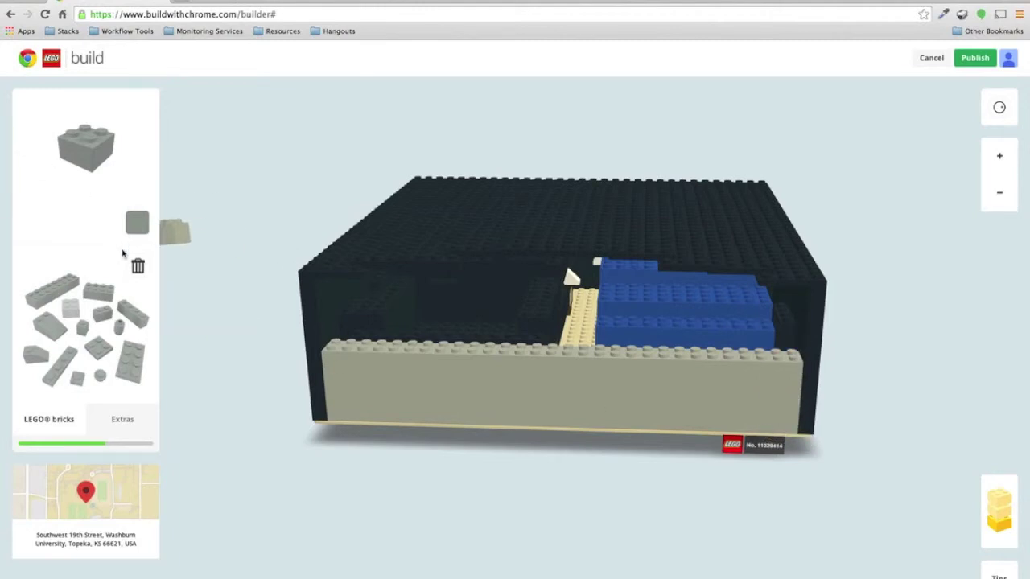
pyautogui.click(119, 420)
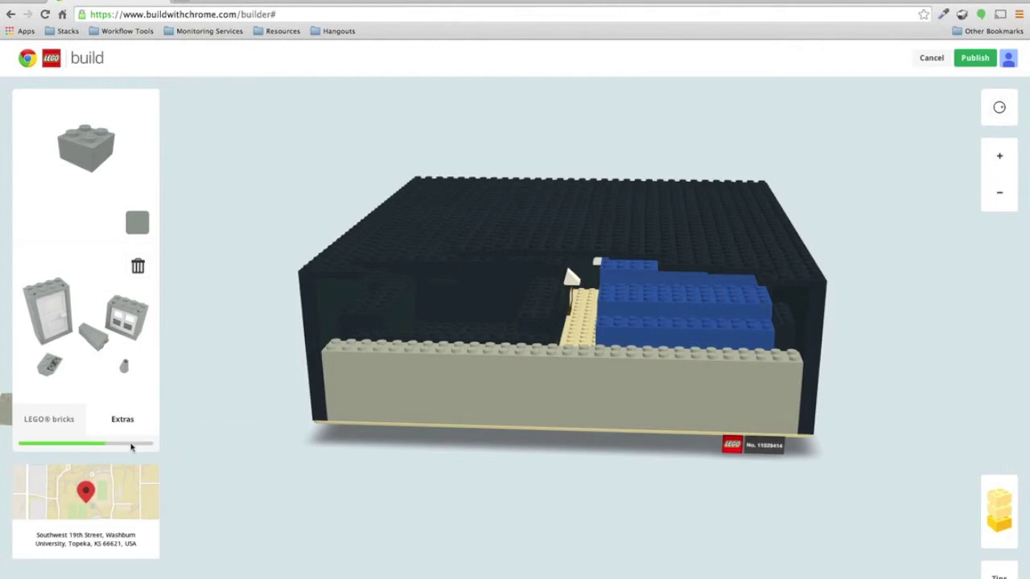
pyautogui.click(72, 420)
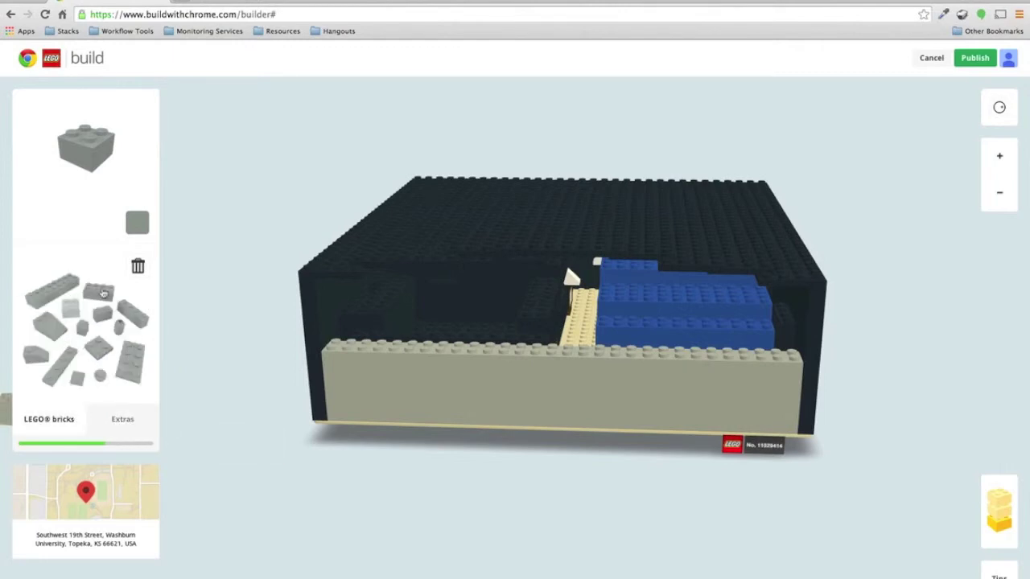
# - Set four grey-framed windows along the top of the lower garage door, one near each end and two spaced between them
pyautogui.click(120, 419)
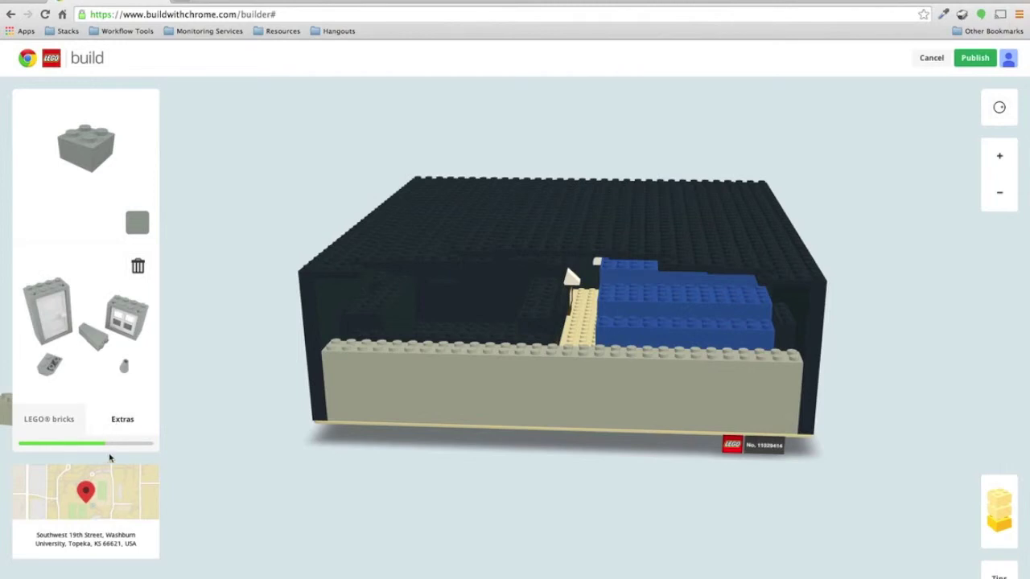
pyautogui.moveTo(141, 326); pyautogui.dragTo(369, 349)
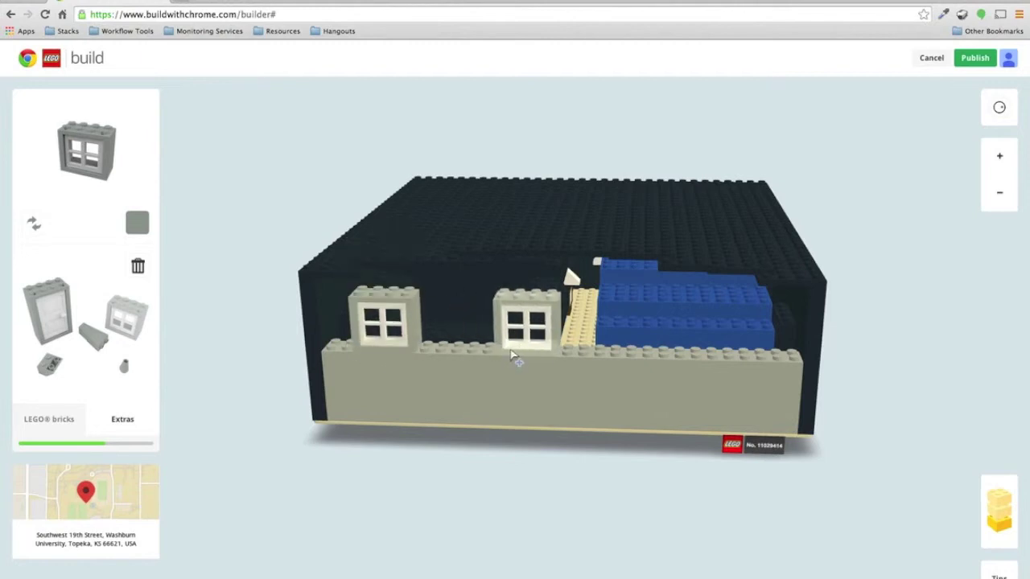
pyautogui.click(551, 354)
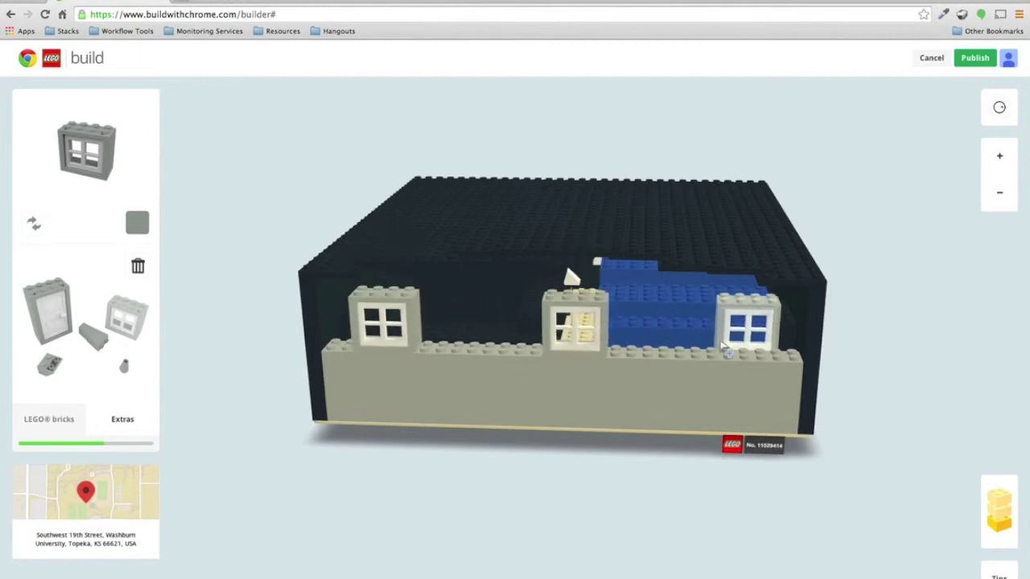
pyautogui.click(720, 368)
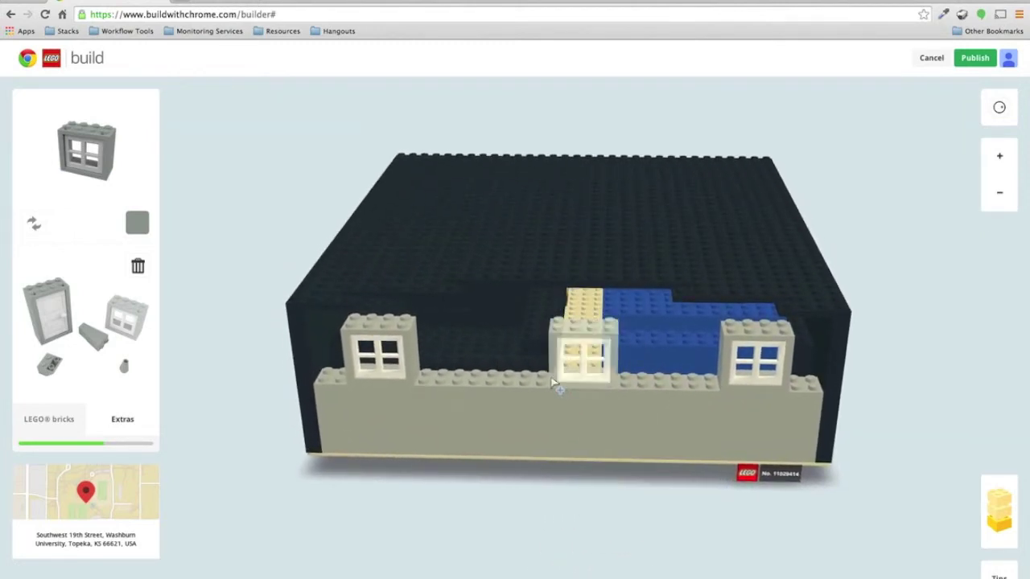
pyautogui.click(492, 384)
pyautogui.click(608, 394)
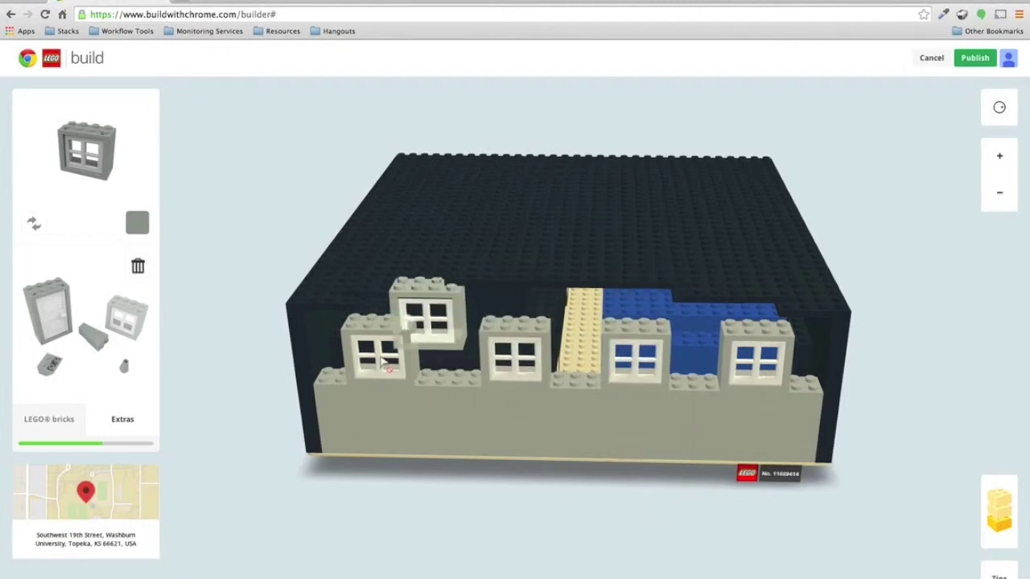
# - Fill the gap between the two windows on the side away from the blue vehicle with a stack of grey 2x4 bricks
pyautogui.moveTo(607, 561); pyautogui.dragTo(606, 578)
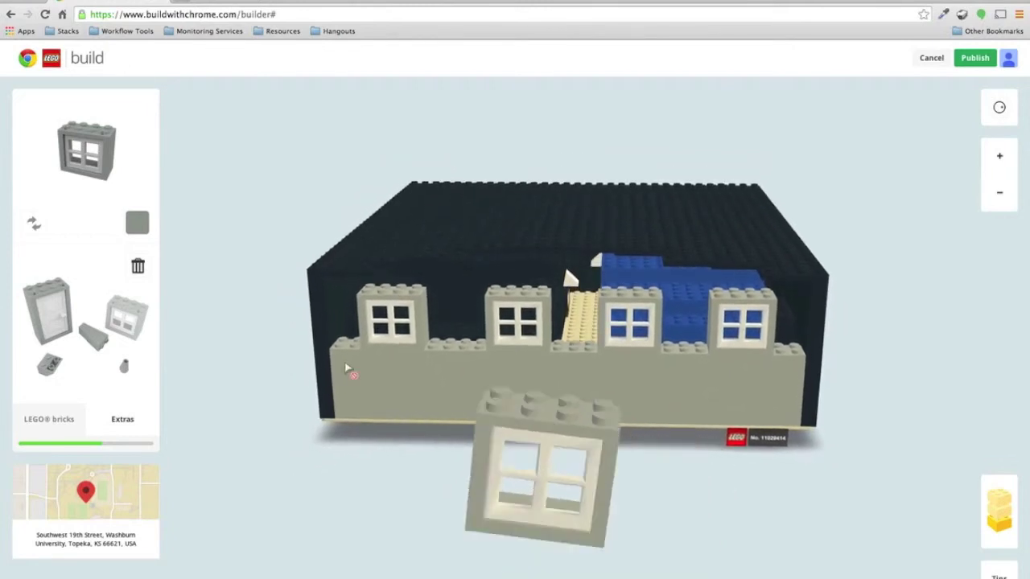
pyautogui.click(134, 222)
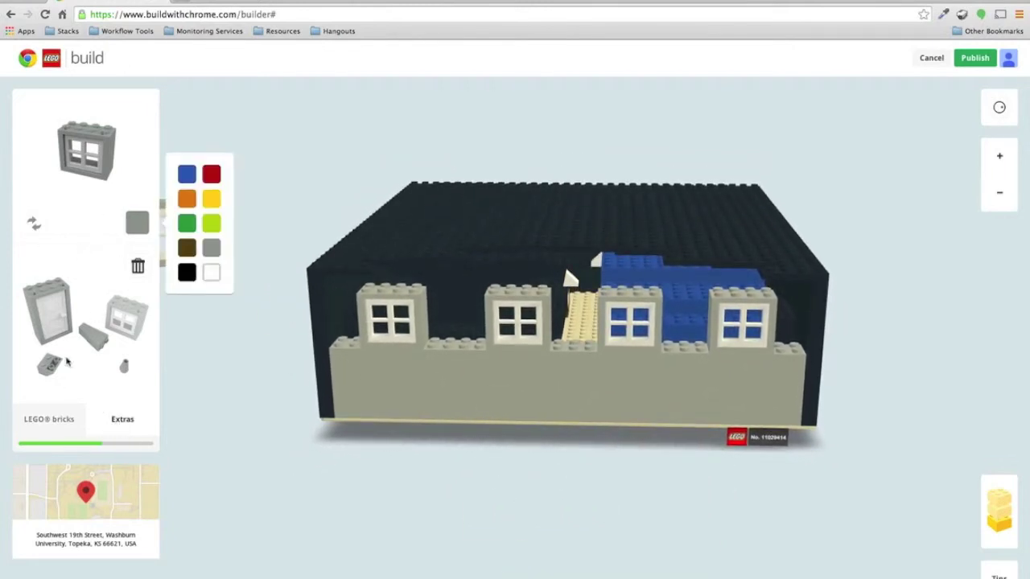
pyautogui.click(52, 415)
pyautogui.click(100, 291)
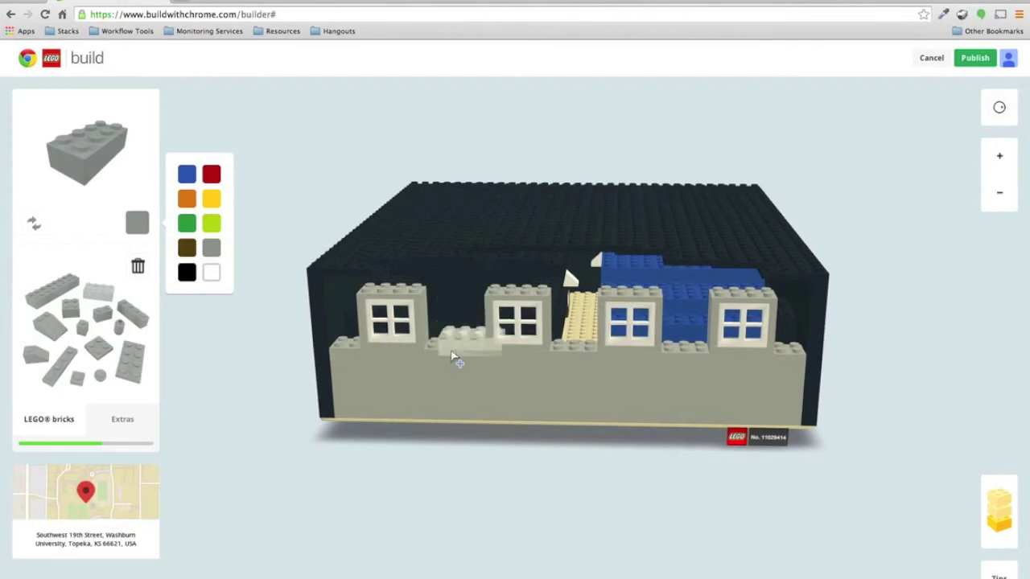
pyautogui.scroll(3, 458, 357)
pyautogui.scroll(-5, 339, 354)
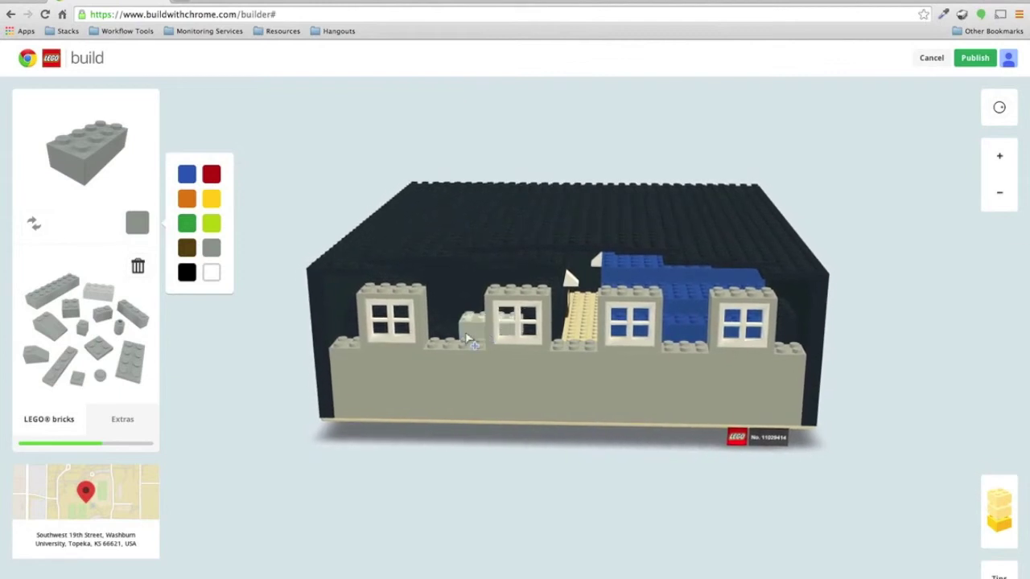
pyautogui.scroll(1, 449, 346)
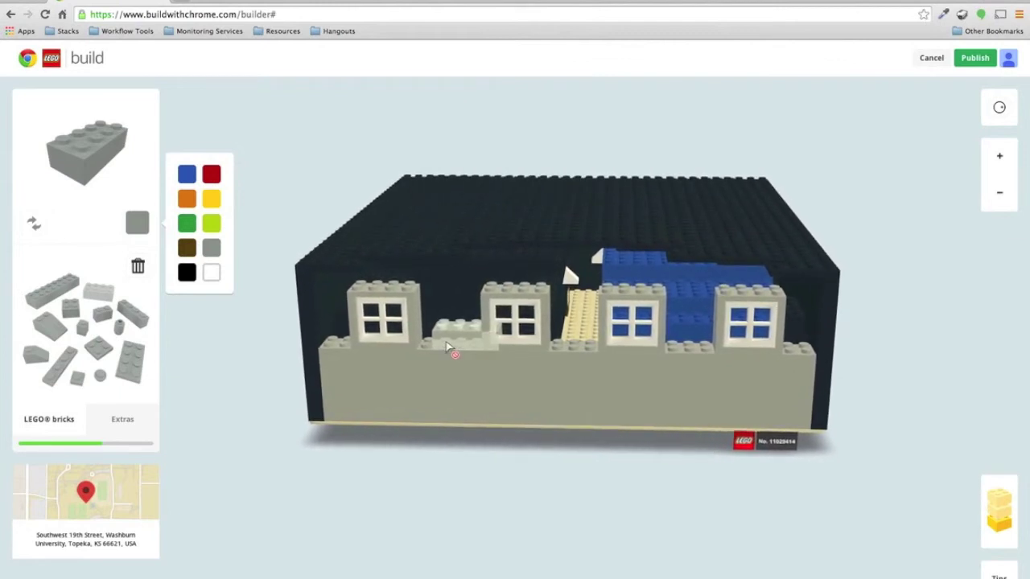
pyautogui.click(429, 346)
pyautogui.click(429, 346)
pyautogui.click(430, 345)
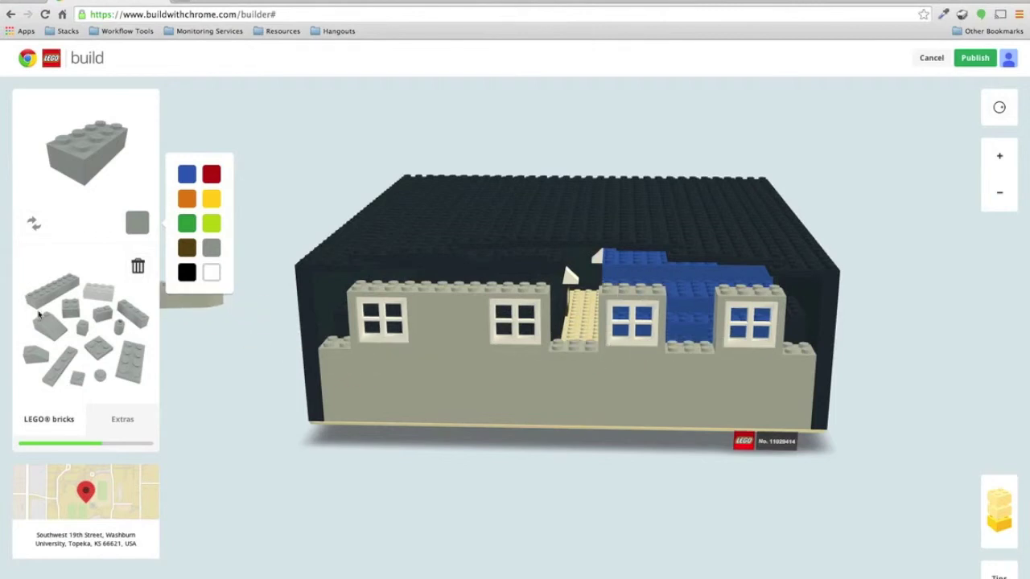
# - Stack grey 2x2 bricks in the end gap away from the blue vehicle and on the inner side of the second window
pyautogui.click(69, 308)
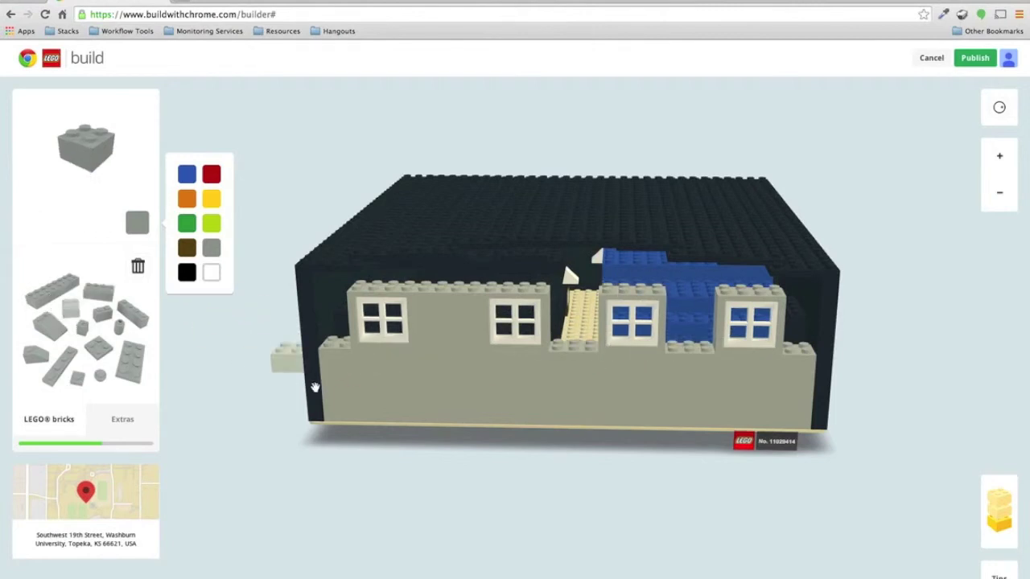
pyautogui.click(328, 346)
pyautogui.click(328, 345)
pyautogui.click(328, 345)
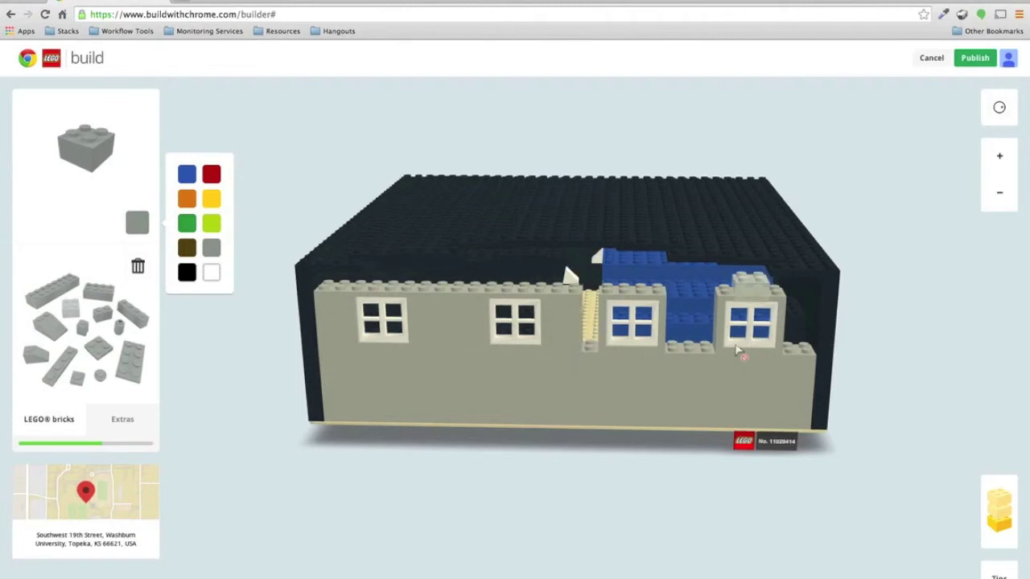
# - Stack grey 2x2 bricks between the two windows in front of the blue vehicle
pyautogui.click(682, 357)
pyautogui.click(682, 357)
pyautogui.click(682, 356)
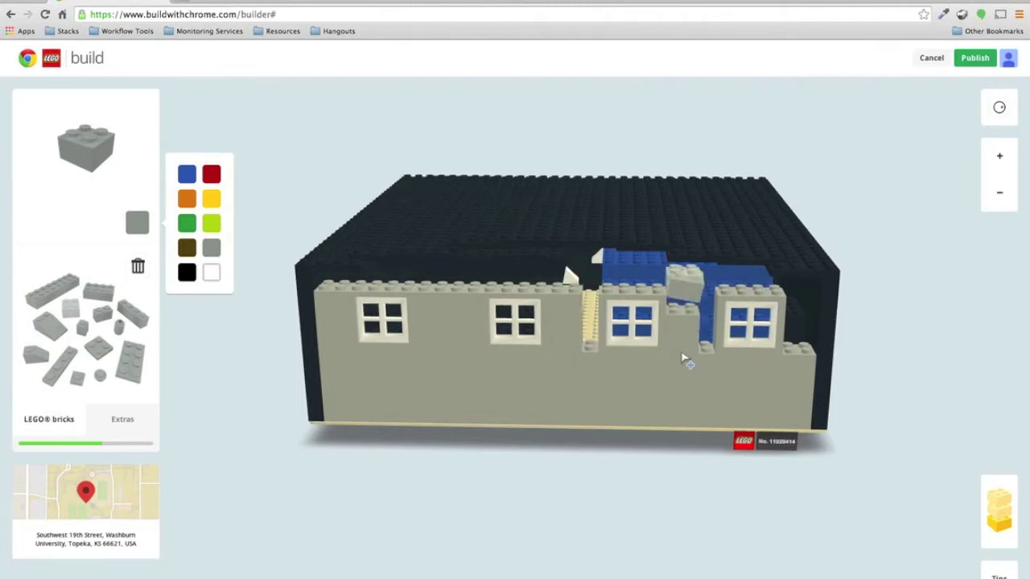
# - Stack grey 2x2 bricks up the door's end on the blue vehicle's side and start a row above the end window
pyautogui.click(800, 356)
pyautogui.click(799, 358)
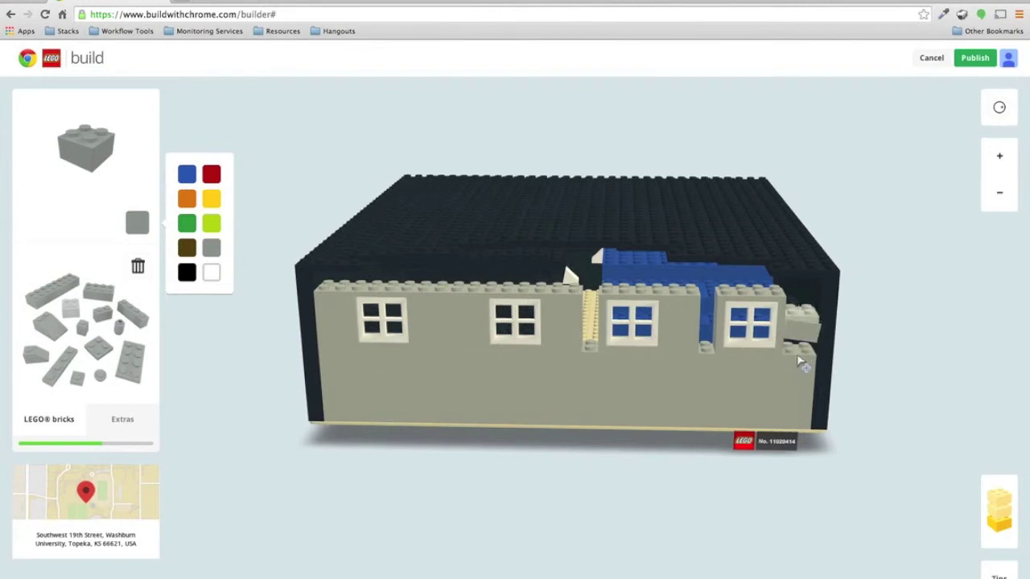
pyautogui.click(798, 362)
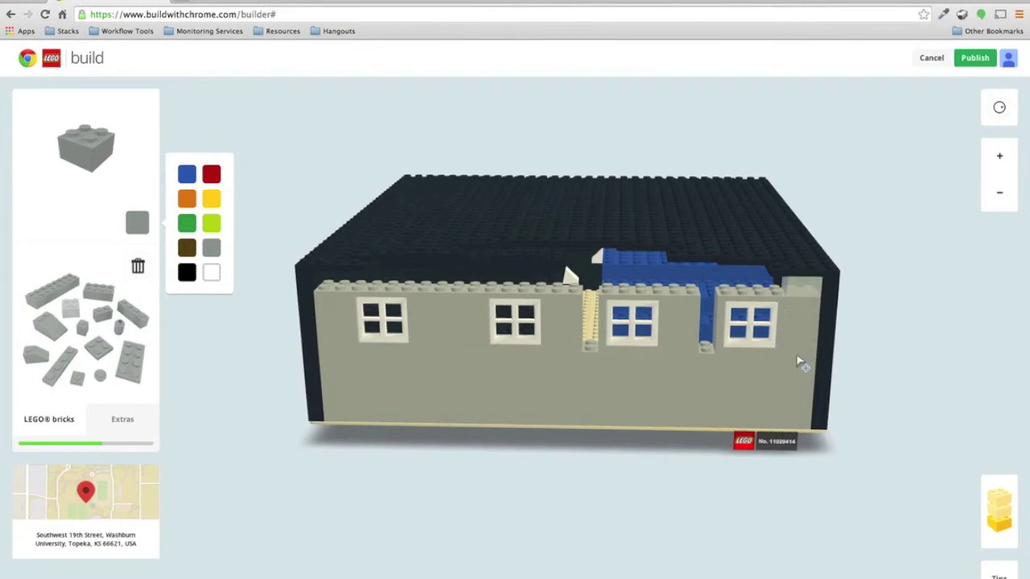
pyautogui.click(747, 300)
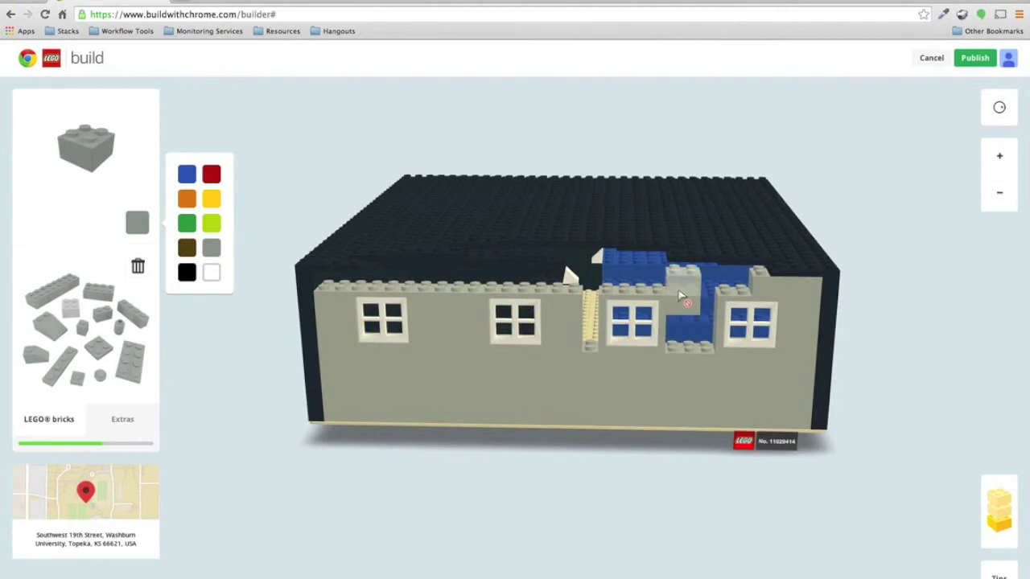
# - Remove the inner window in front of the blue vehicle and refit it one stud closer to the end window
pyautogui.click(642, 333)
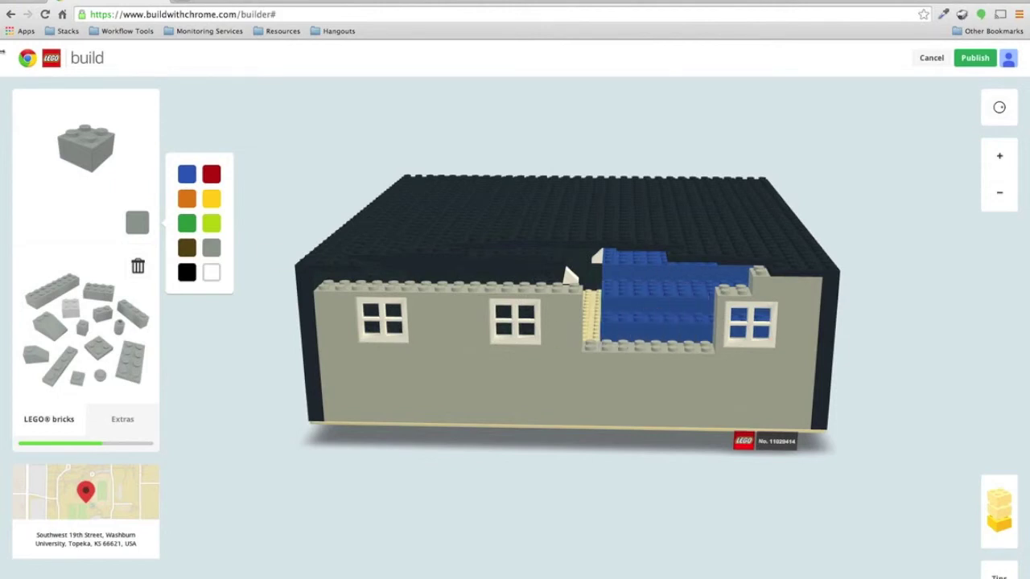
pyautogui.click(119, 420)
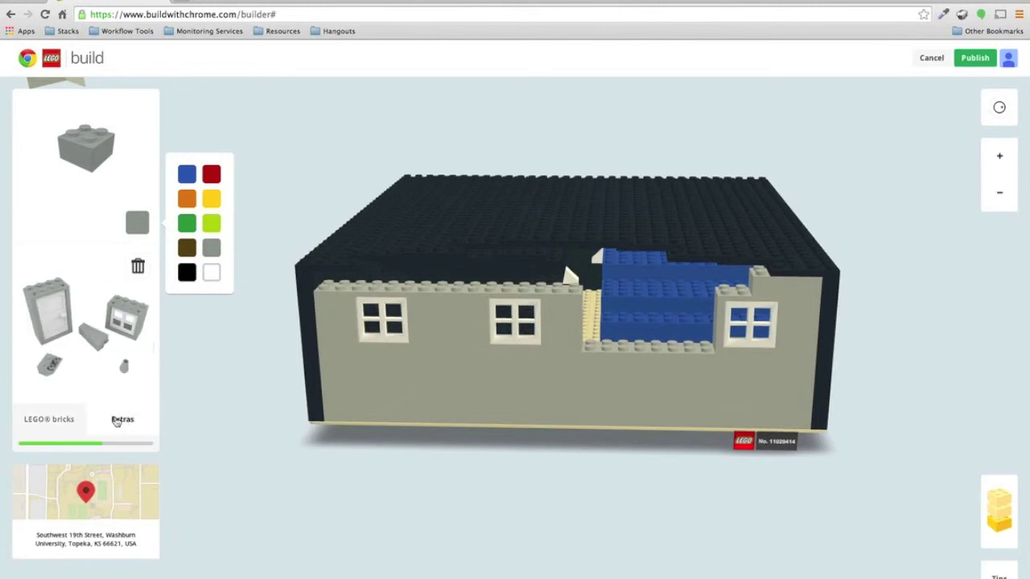
pyautogui.click(131, 320)
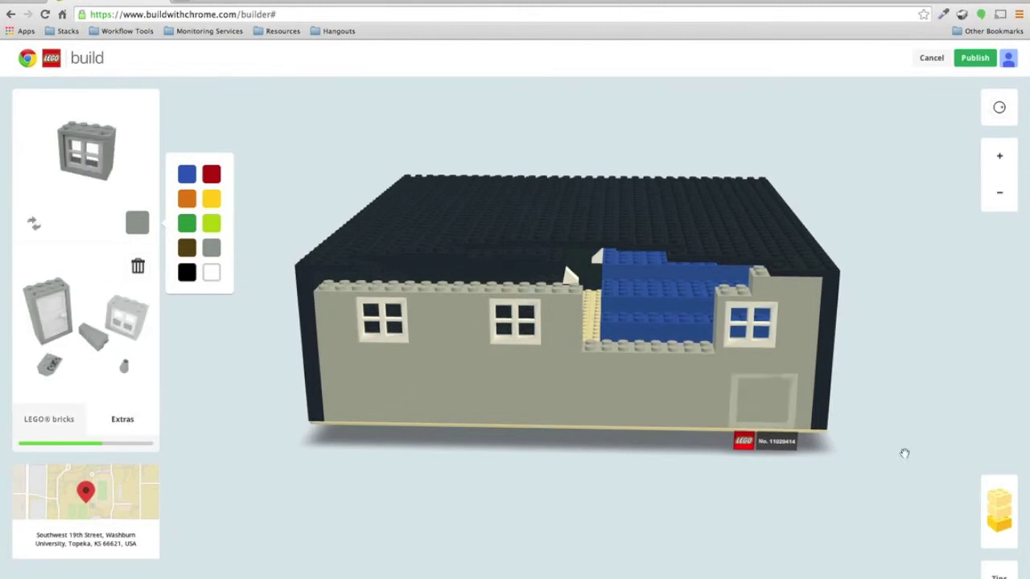
pyautogui.click(632, 355)
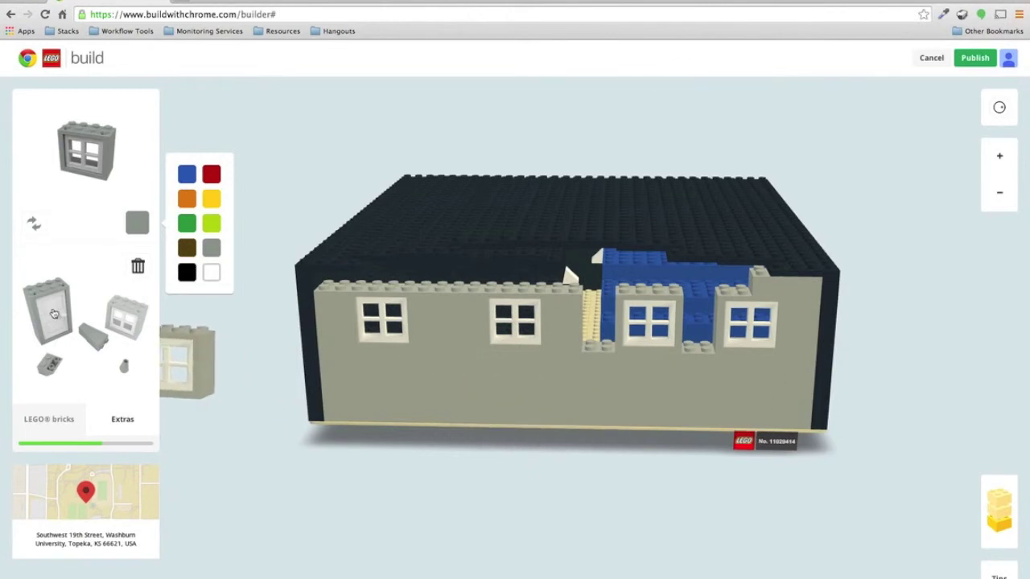
# - Fill the gaps beside the refitted window with grey 2x2 bricks and lay a row of them above all four windows
pyautogui.click(63, 422)
pyautogui.click(71, 307)
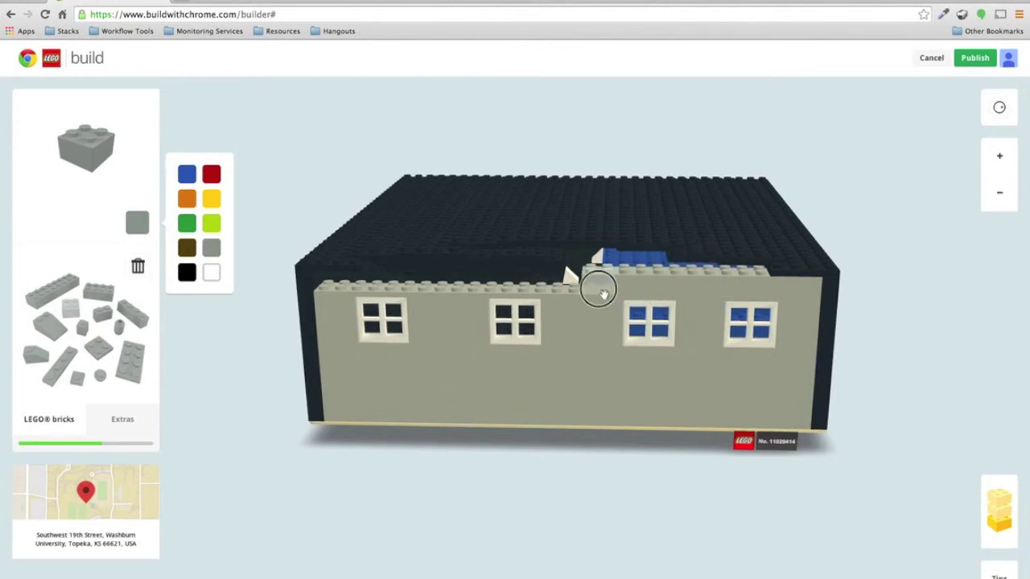
pyautogui.click(489, 295)
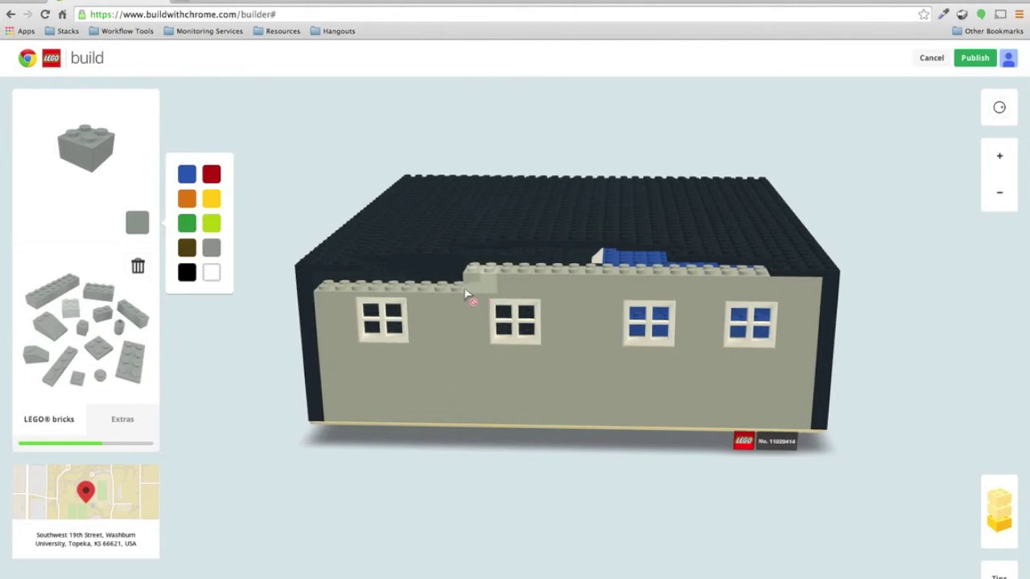
pyautogui.click(453, 293)
pyautogui.click(431, 290)
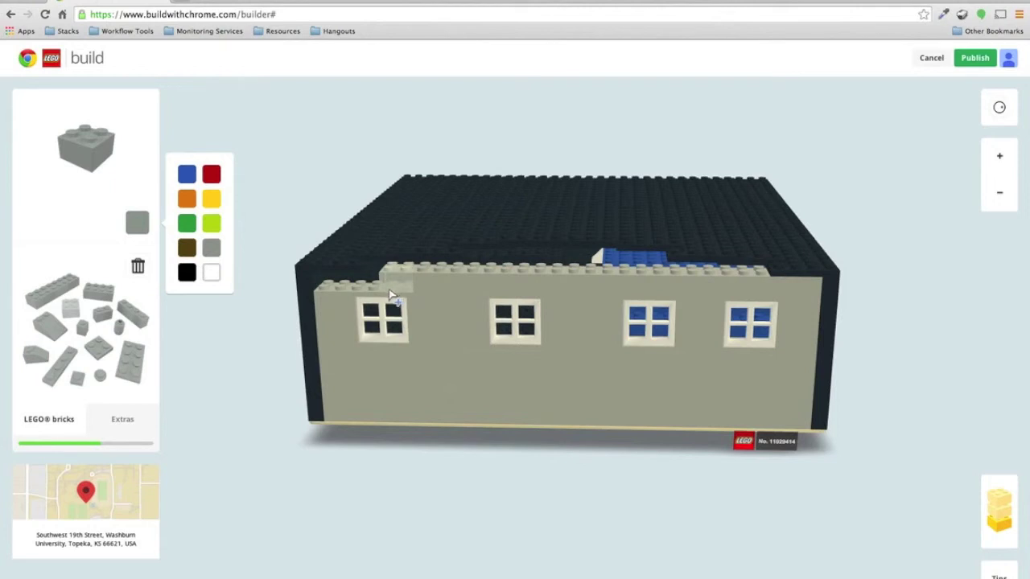
pyautogui.click(375, 291)
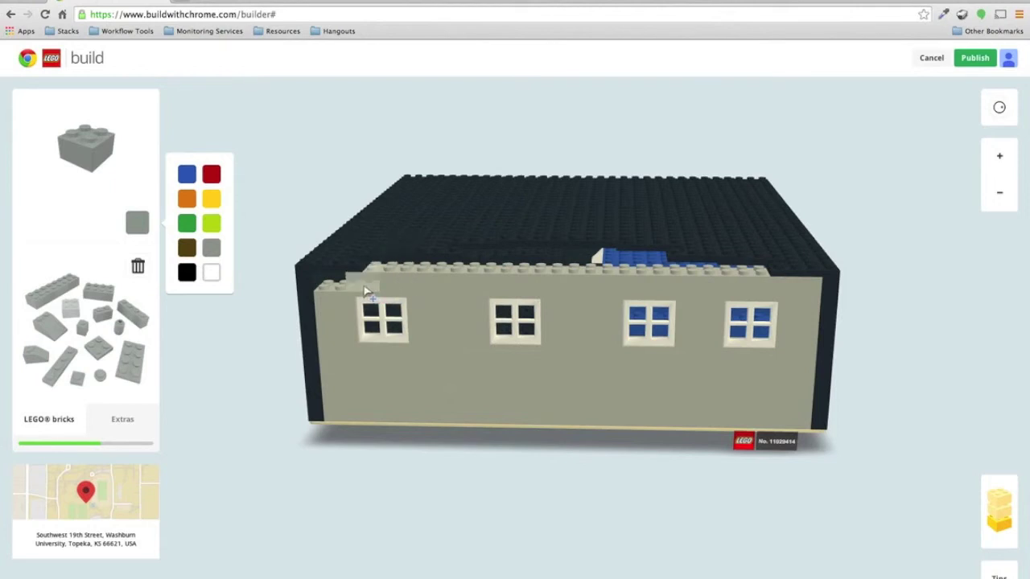
pyautogui.click(346, 288)
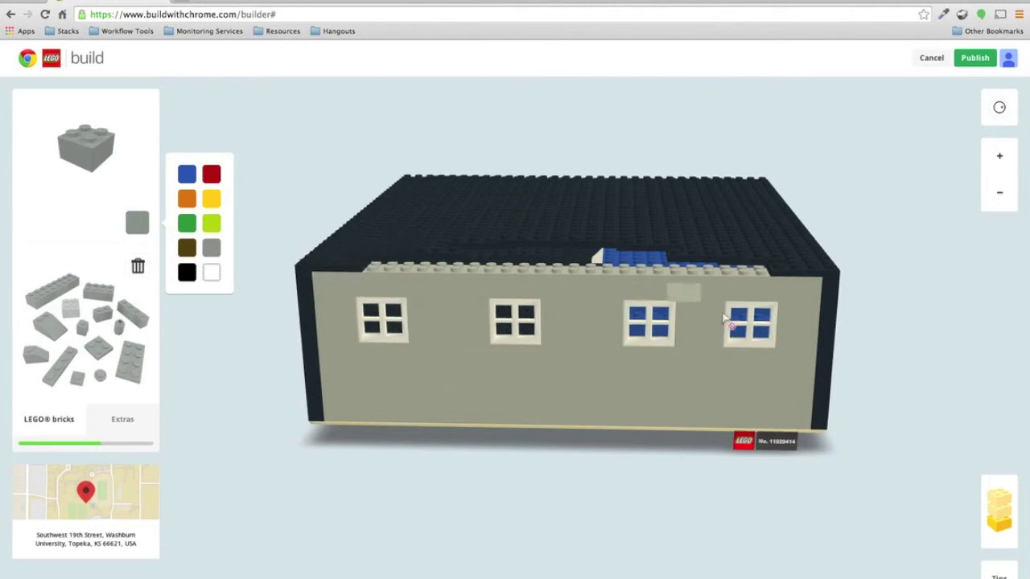
# - Layer grey 2x4 plates along the garage door's top edge, stepping up towards the middle to close the gap beneath the roof
pyautogui.moveTo(903, 328); pyautogui.dragTo(880, 481)
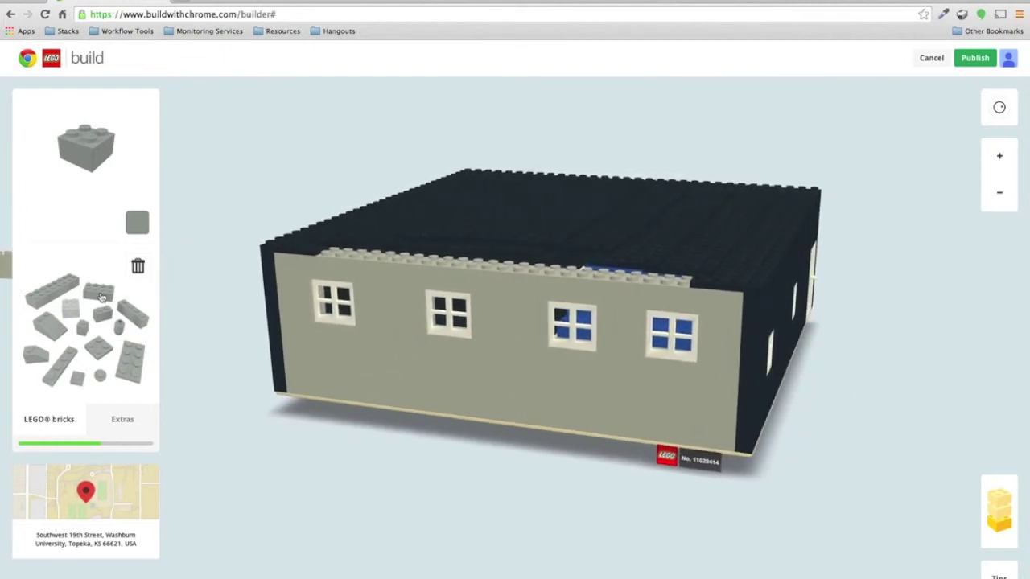
pyautogui.click(132, 362)
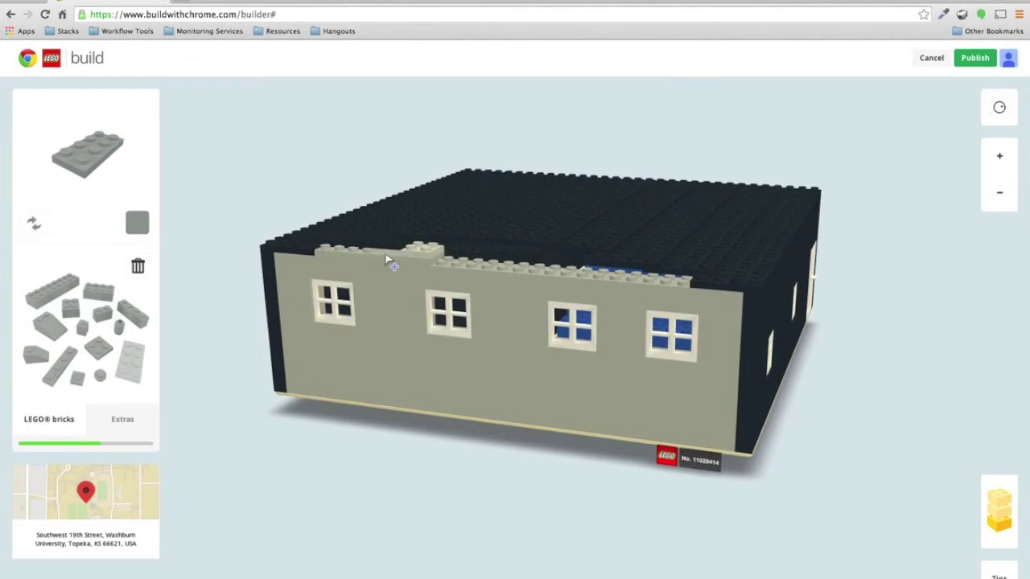
pyautogui.click(445, 263)
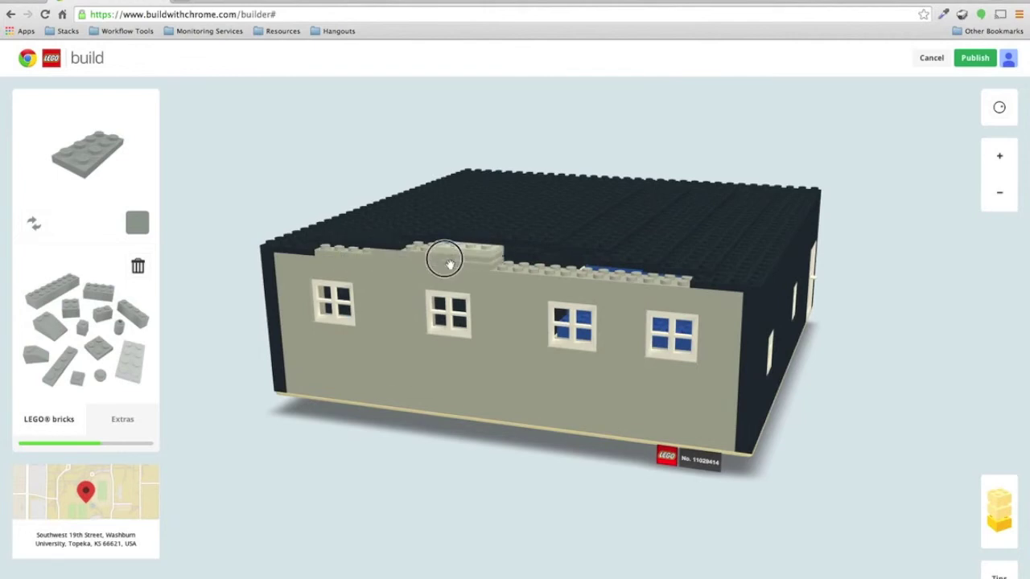
pyautogui.click(507, 265)
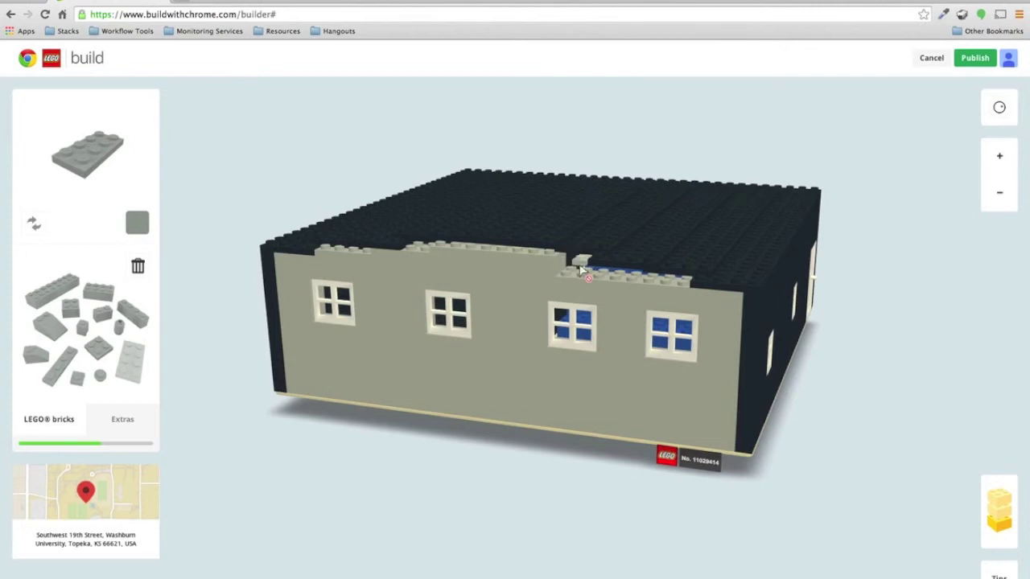
pyautogui.click(571, 265)
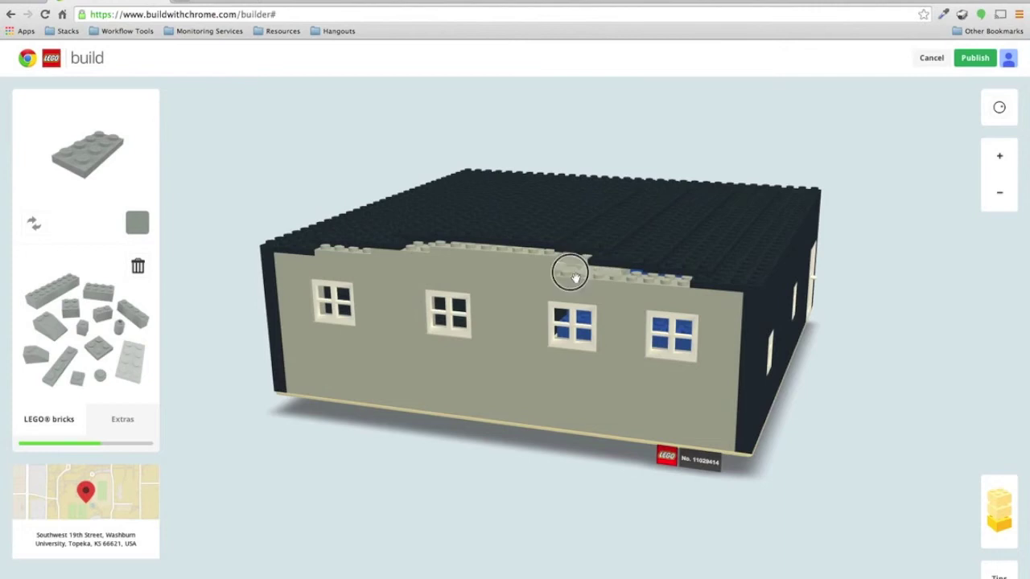
pyautogui.click(628, 278)
# - Examine the garage from all sides, checking the side walls, rear wall, roof and garage door
pyautogui.moveTo(855, 432); pyautogui.dragTo(371, 555, button='right')
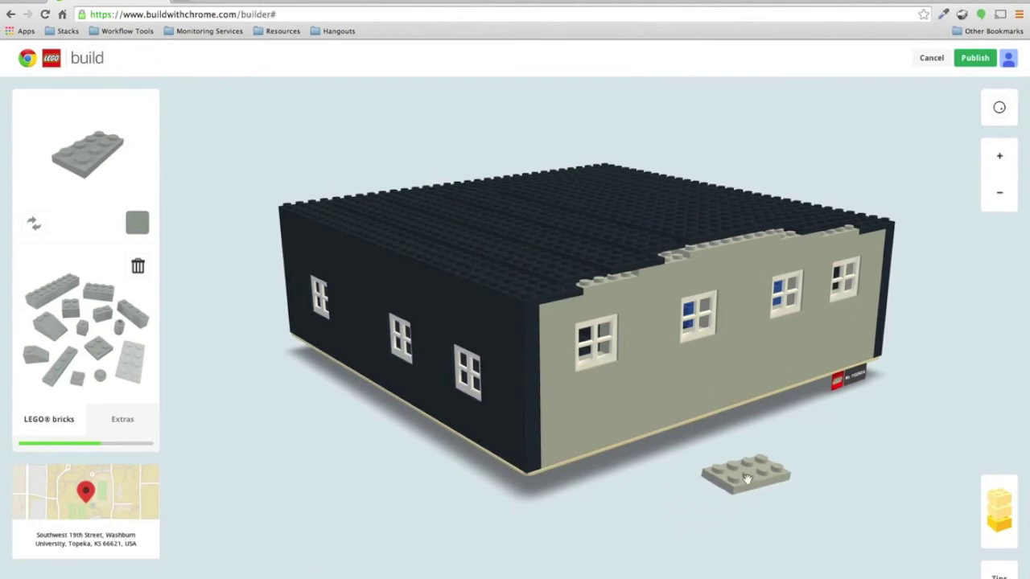
pyautogui.moveTo(840, 475); pyautogui.dragTo(217, 489)
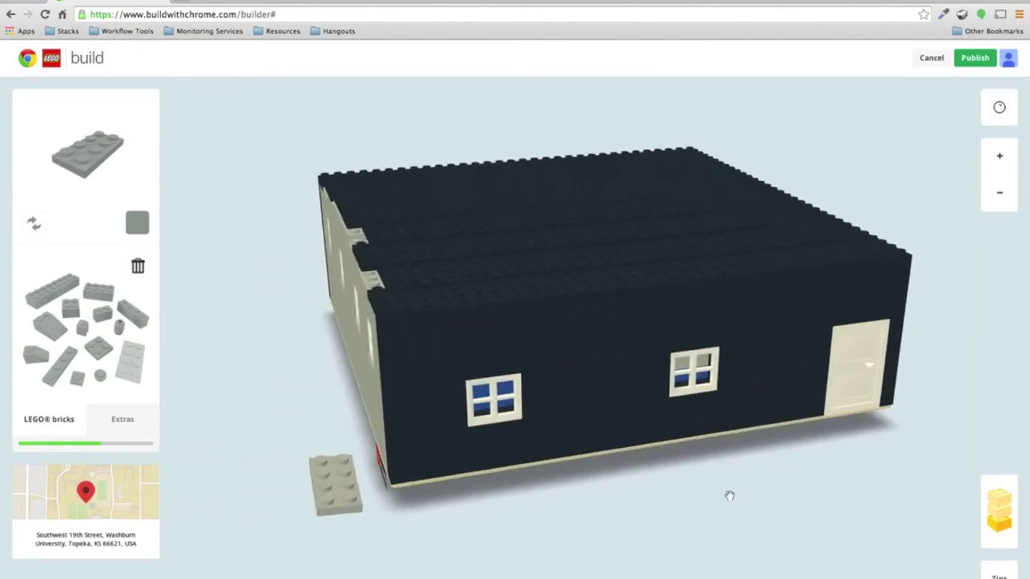
pyautogui.moveTo(913, 481); pyautogui.dragTo(298, 510)
pyautogui.moveTo(807, 438); pyautogui.dragTo(891, 455, button='right')
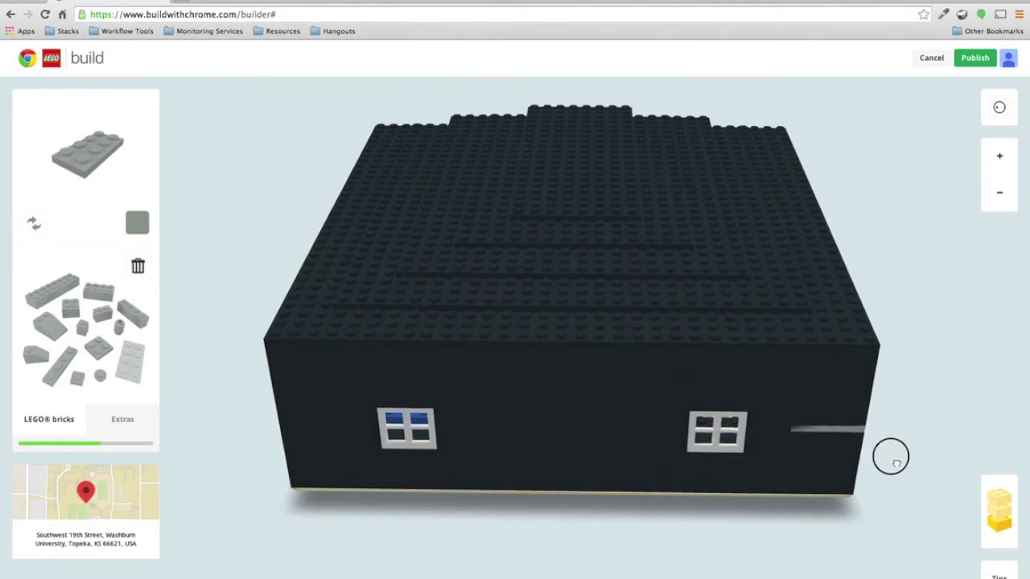
pyautogui.moveTo(949, 366); pyautogui.dragTo(689, 460, button='right')
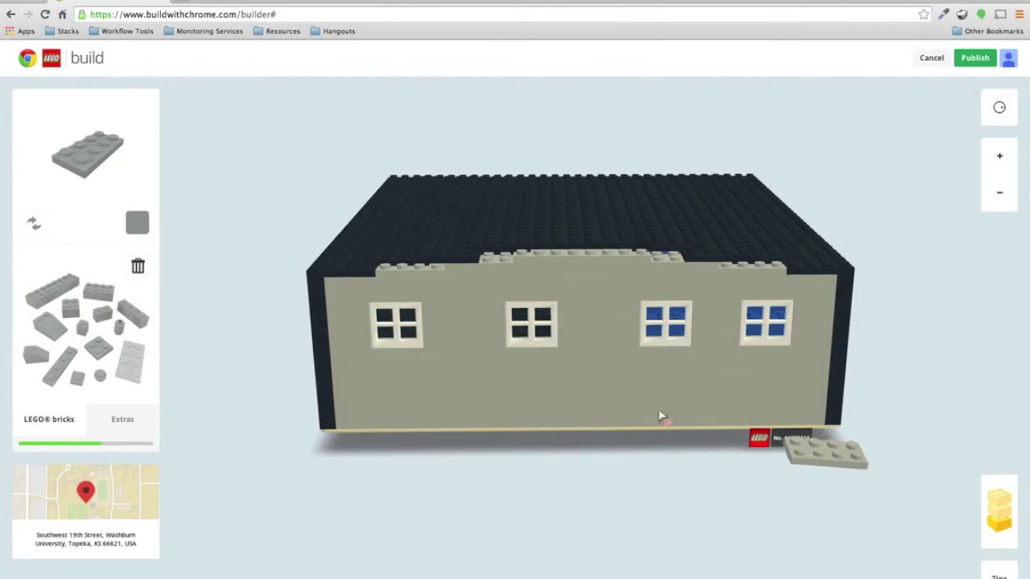
# - Try removing grey bricks between the garage door's windows to open up the view inside, and undo the removals
pyautogui.click(443, 352)
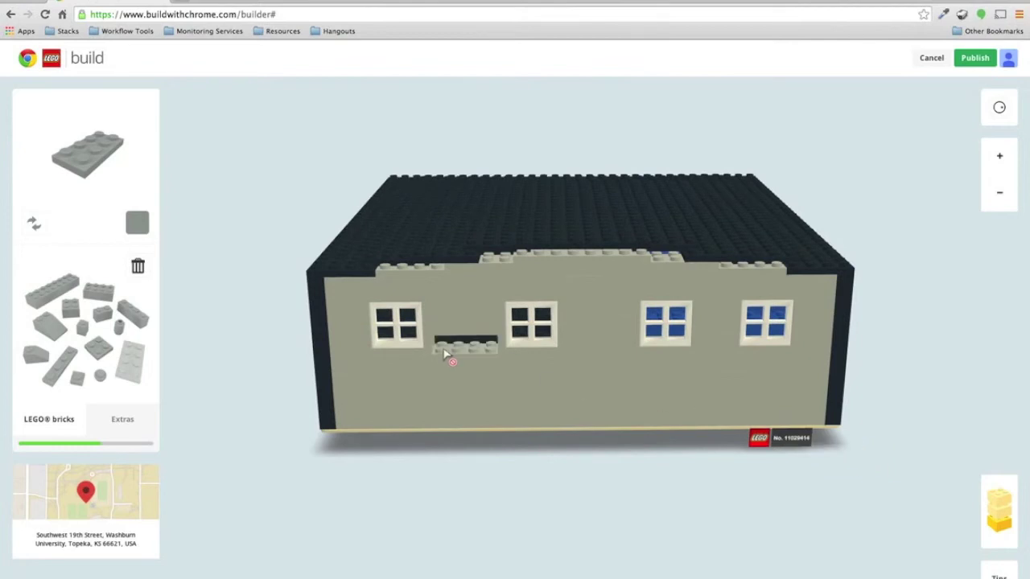
pyautogui.click(447, 332)
pyautogui.click(448, 317)
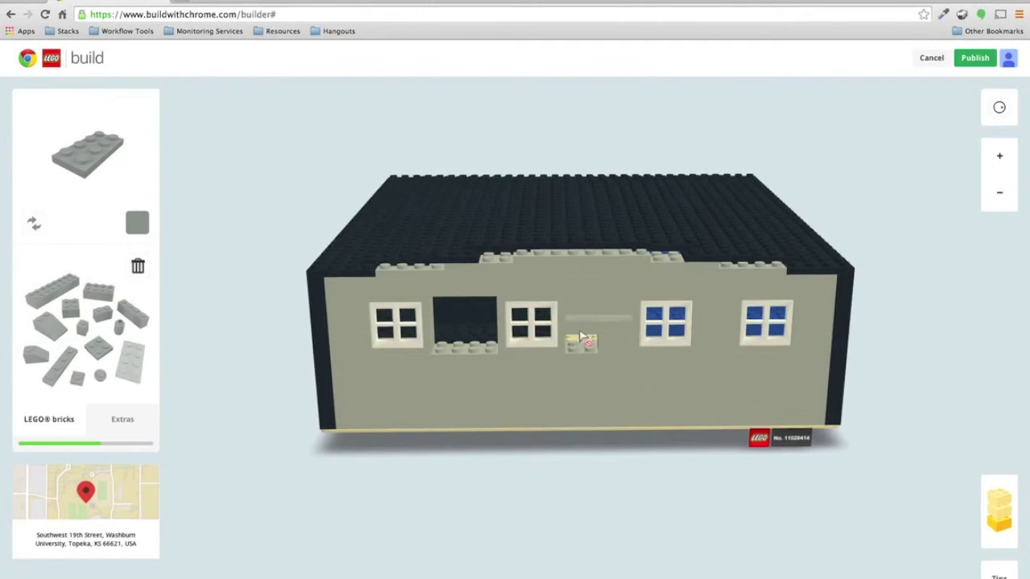
pyautogui.click(583, 331)
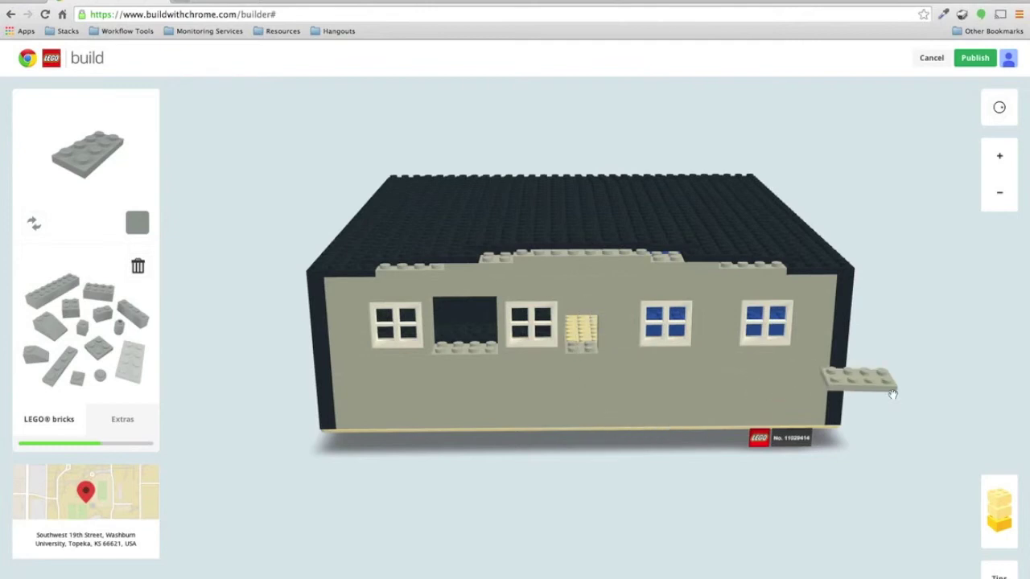
pyautogui.moveTo(904, 411); pyautogui.dragTo(771, 457)
pyautogui.moveTo(769, 457); pyautogui.dragTo(857, 440, button='right')
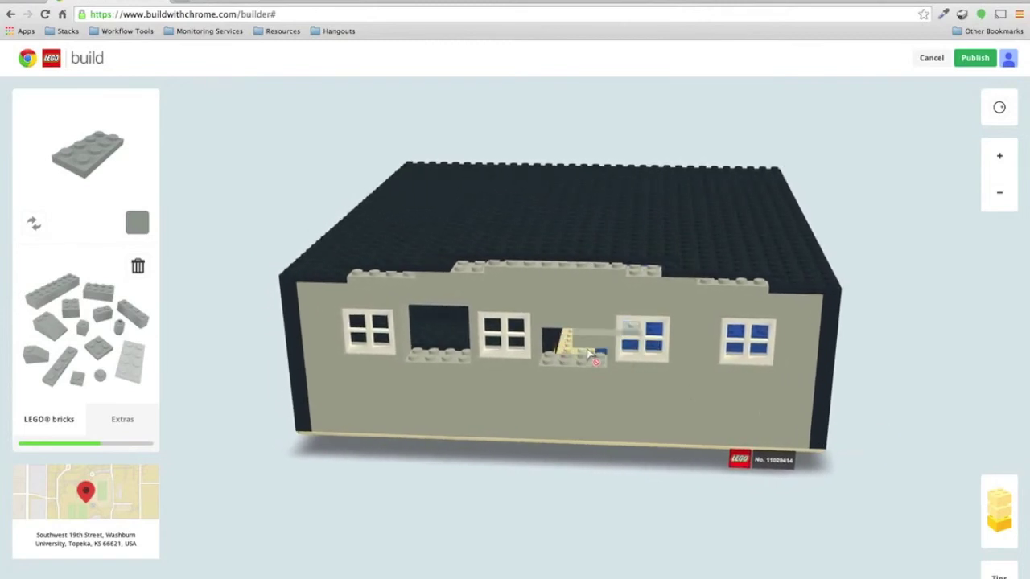
pyautogui.press('super+z')
pyautogui.press('super+z')
pyautogui.press('super+z')
pyautogui.press('super+z')
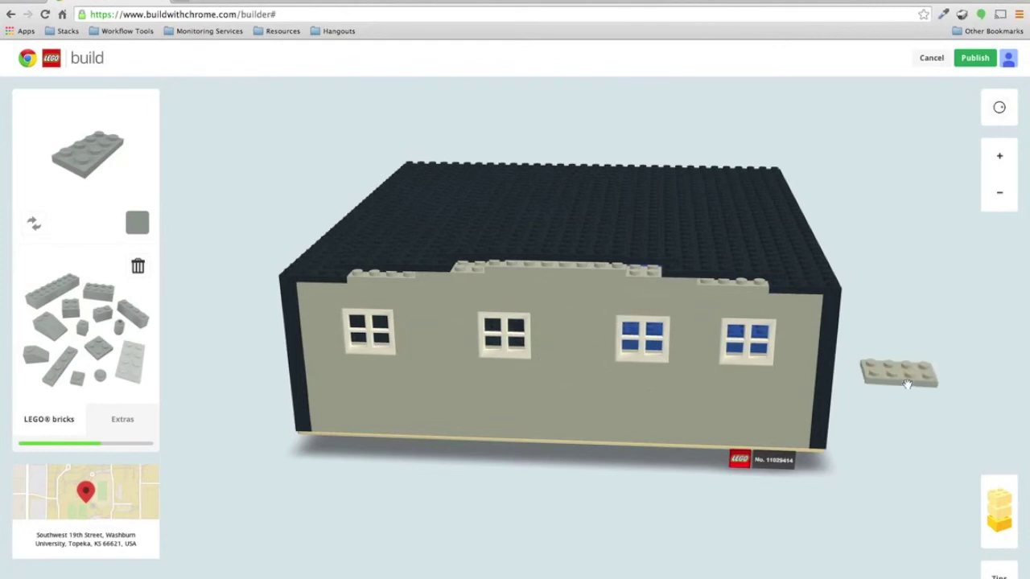
# - Fill the lower steps at both ends of the raised middle row above the garage door with grey 2x2 plates
pyautogui.scroll(5, 770, 428)
pyautogui.scroll(-5, 771, 428)
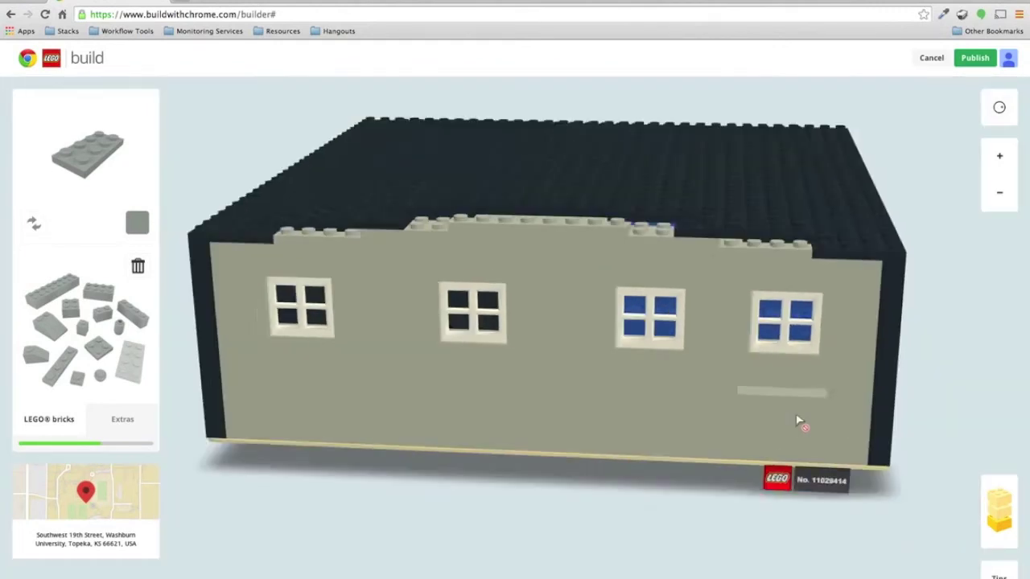
pyautogui.moveTo(853, 462); pyautogui.dragTo(875, 427)
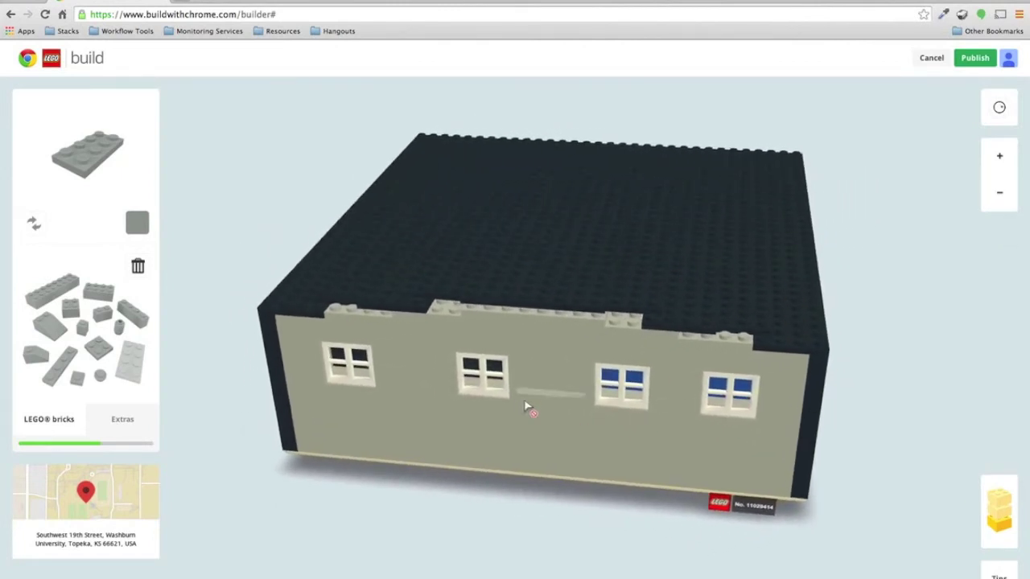
pyautogui.click(98, 348)
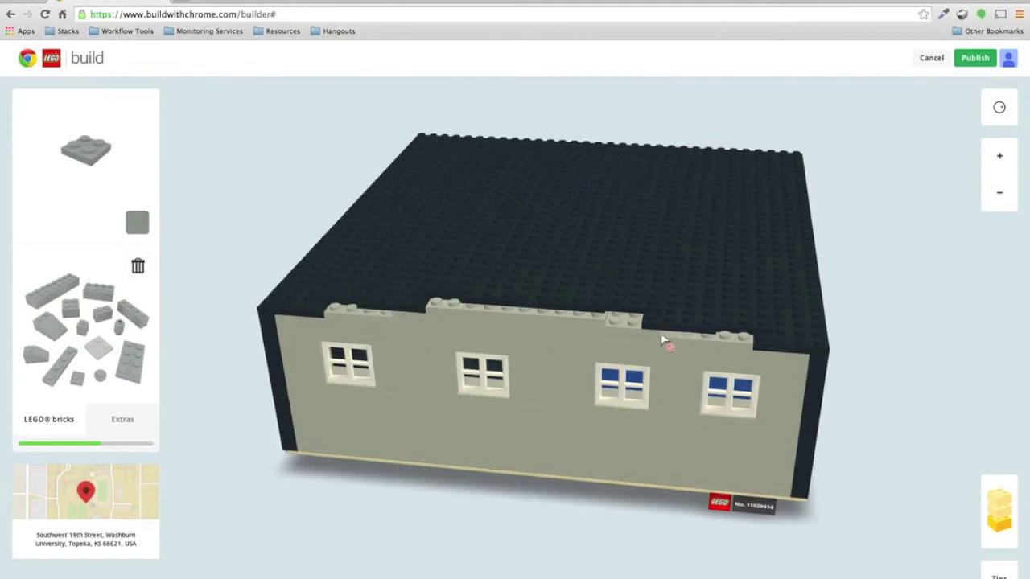
pyautogui.moveTo(805, 362); pyautogui.dragTo(799, 465)
pyautogui.moveTo(866, 346); pyautogui.dragTo(707, 577)
pyautogui.moveTo(706, 572); pyautogui.dragTo(657, 406, button='right')
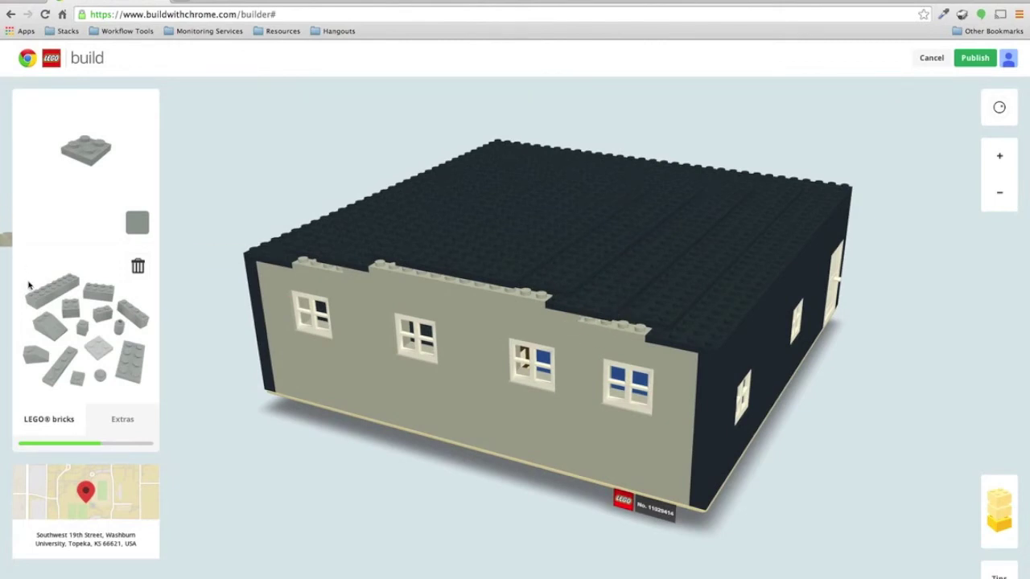
# - Pick the grey 1x1 plate and trim both outer plate runs on the garage door's top edge to two studs wide
pyautogui.click(101, 379)
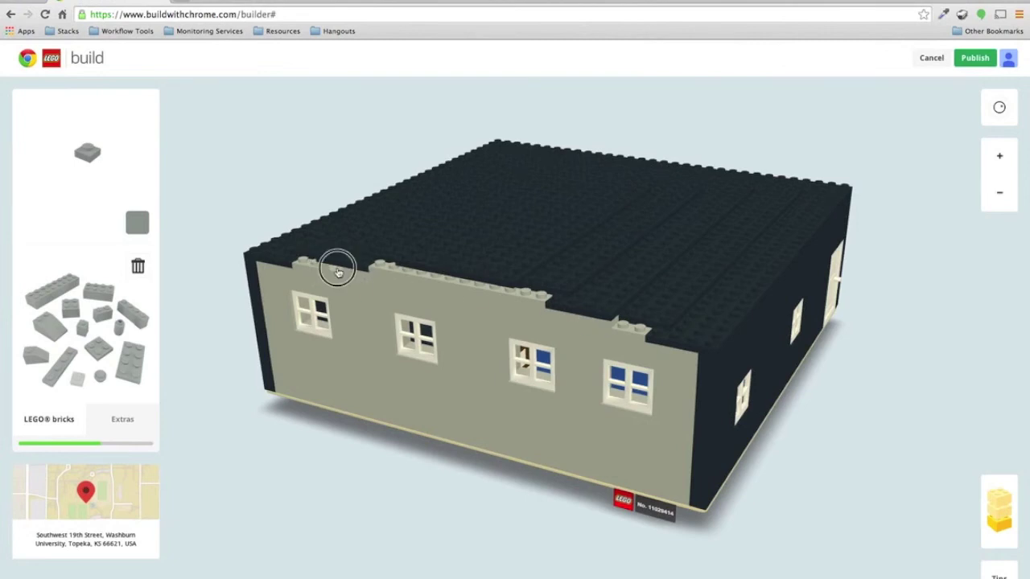
pyautogui.moveTo(912, 396); pyautogui.dragTo(887, 474)
pyautogui.moveTo(318, 488); pyautogui.dragTo(586, 573)
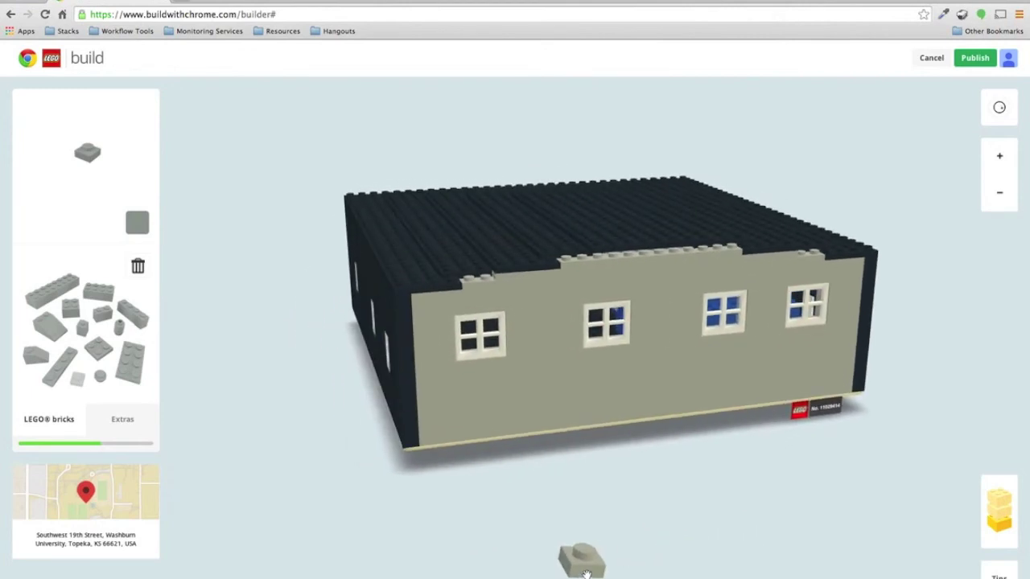
pyautogui.moveTo(419, 536); pyautogui.dragTo(563, 554)
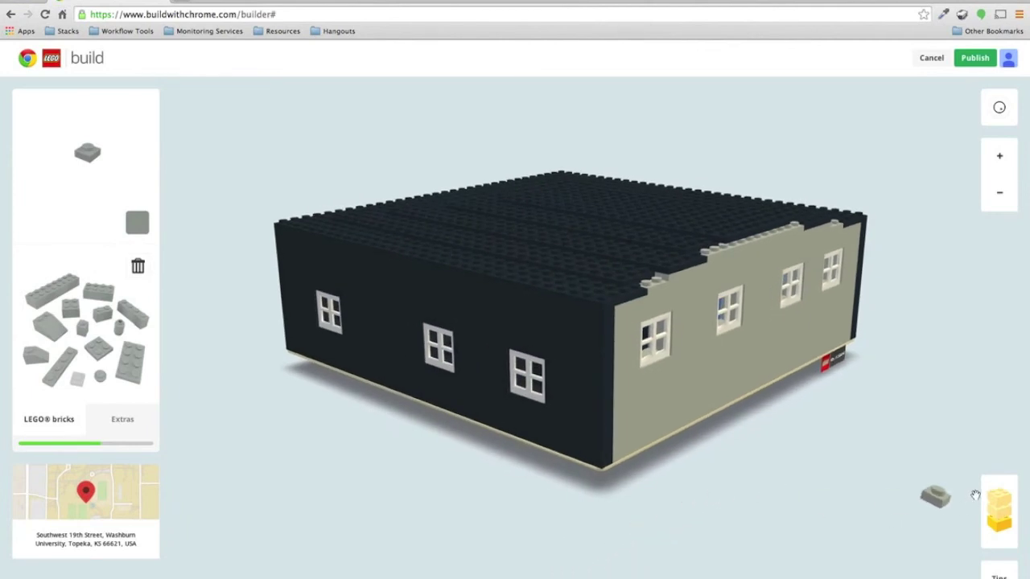
pyautogui.moveTo(961, 492); pyautogui.dragTo(598, 420)
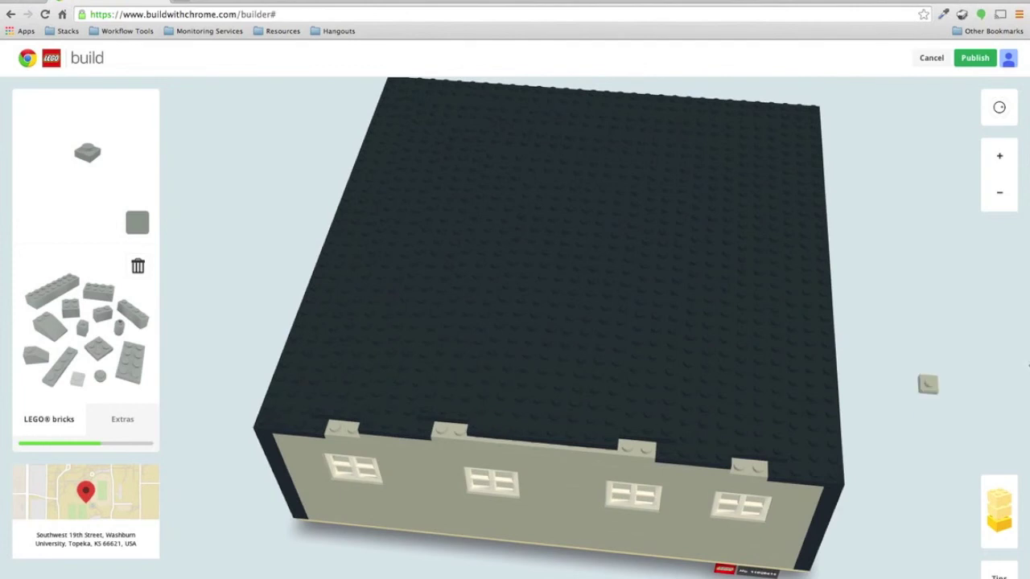
pyautogui.moveTo(896, 338); pyautogui.dragTo(926, 474)
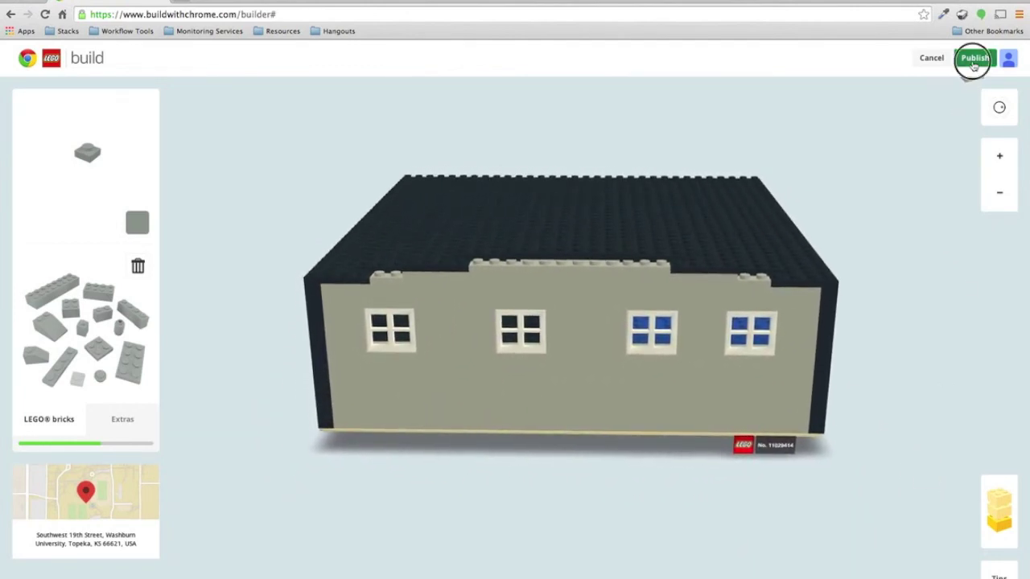
# - Publish the garage in the Buildings category, accepting the terms and conditions, and dismiss the sharing dialog
pyautogui.moveTo(979, 57); pyautogui.dragTo(885, 207)
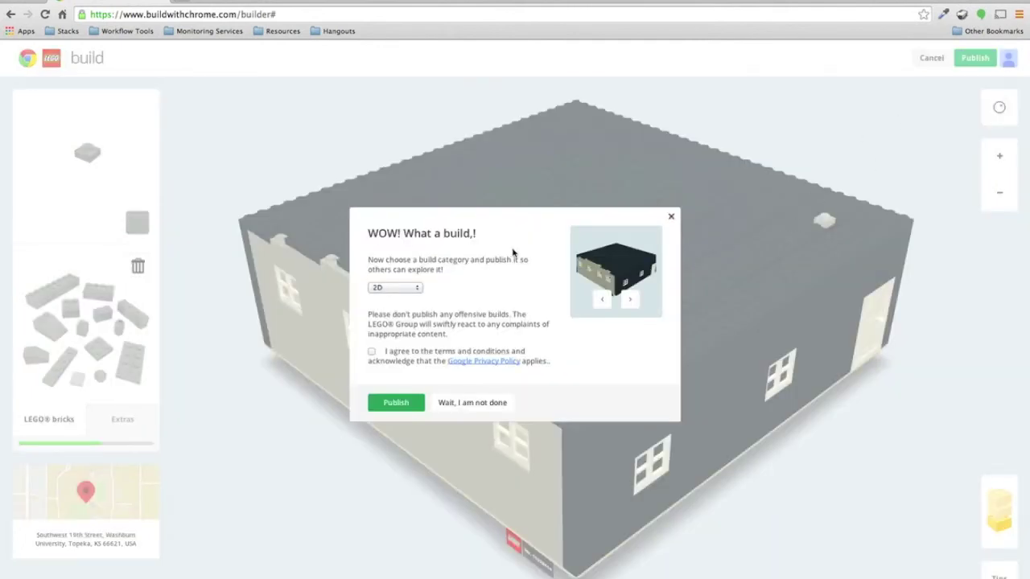
pyautogui.click(416, 290)
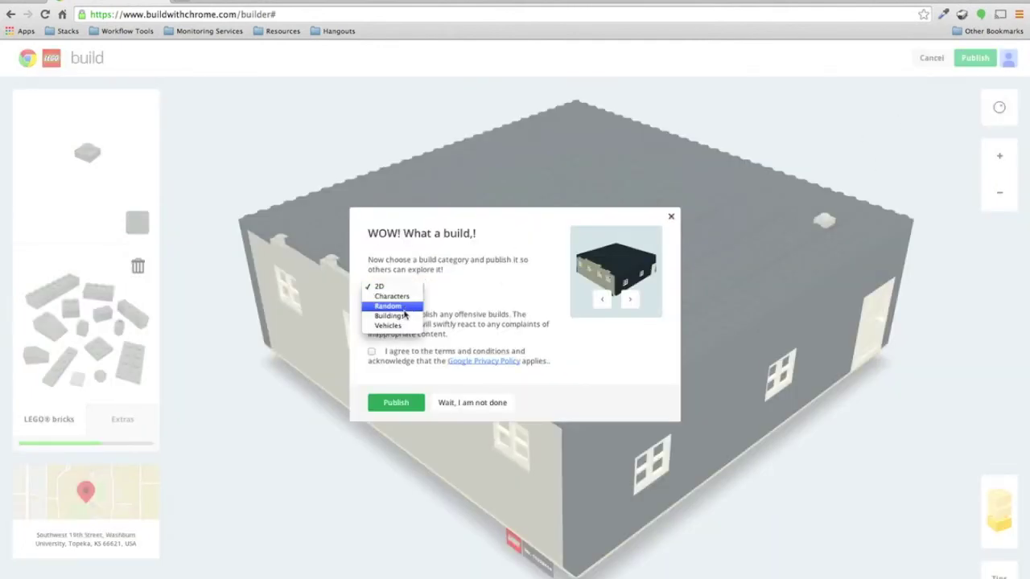
pyautogui.click(401, 315)
pyautogui.click(371, 352)
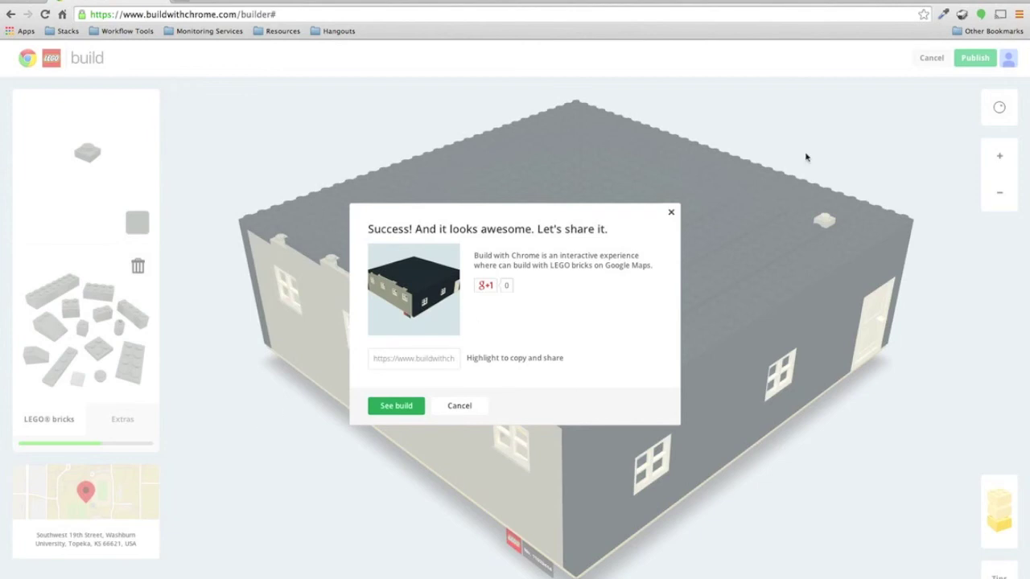
pyautogui.click(671, 216)
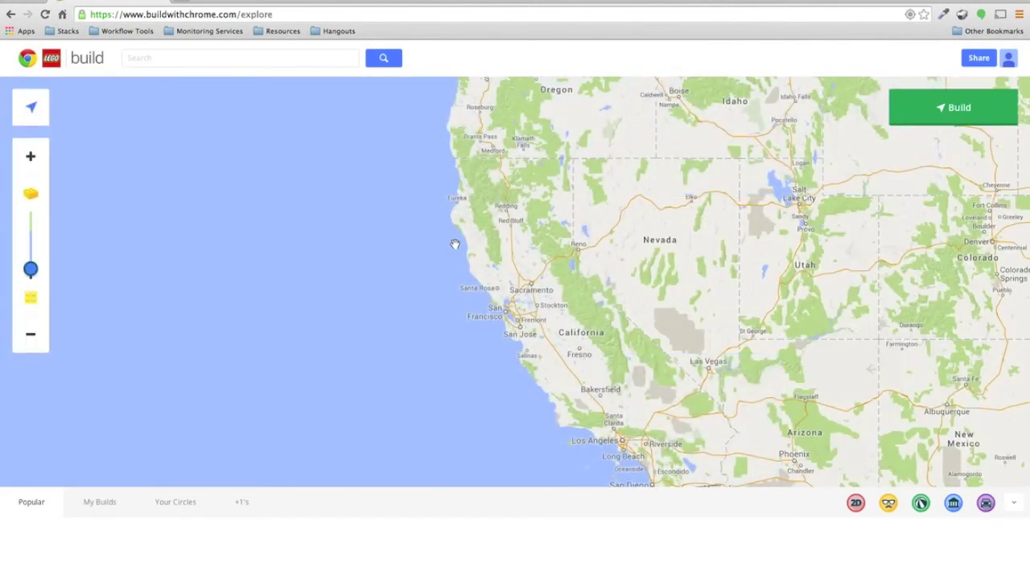
# - List your own builds on the explore map and open the newly published black garage to view its details
pyautogui.click(111, 503)
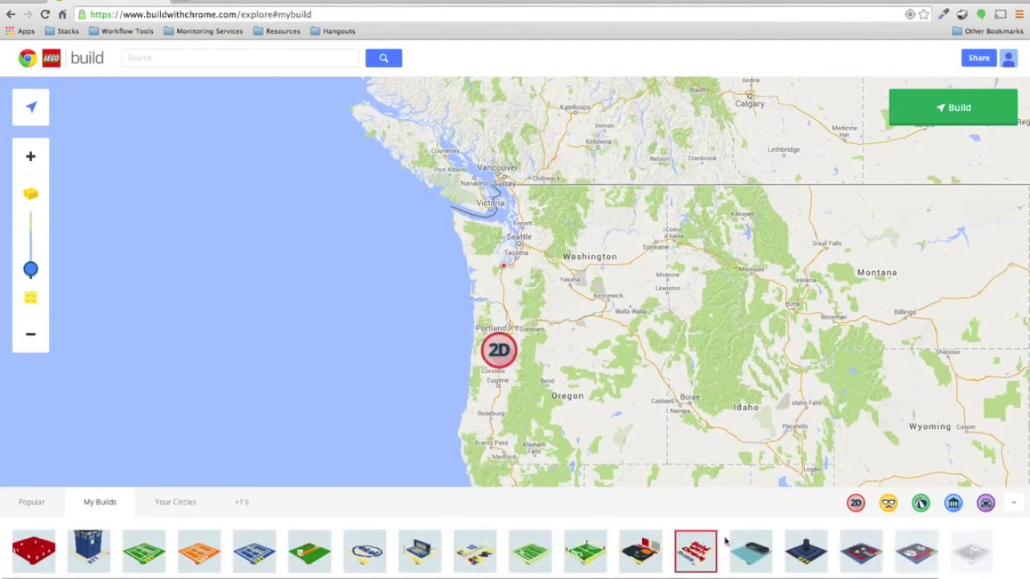
pyautogui.moveTo(925, 577); pyautogui.dragTo(1015, 575)
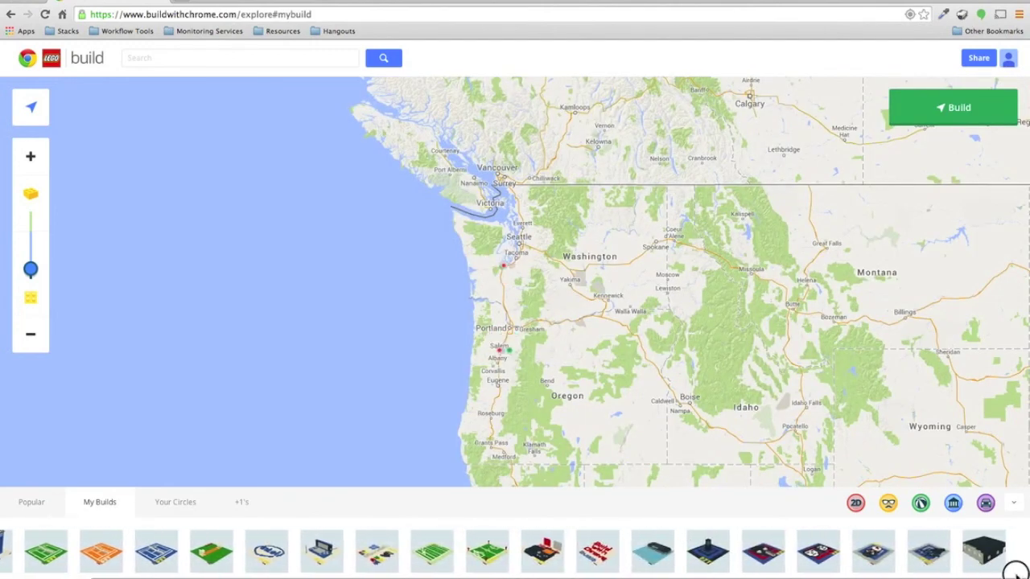
pyautogui.click(947, 563)
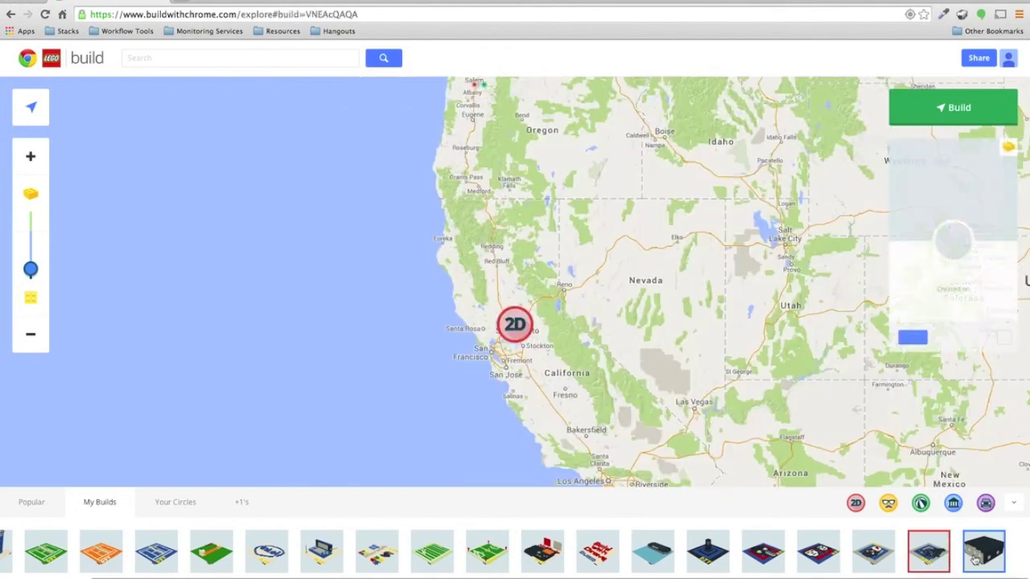
pyautogui.click(976, 555)
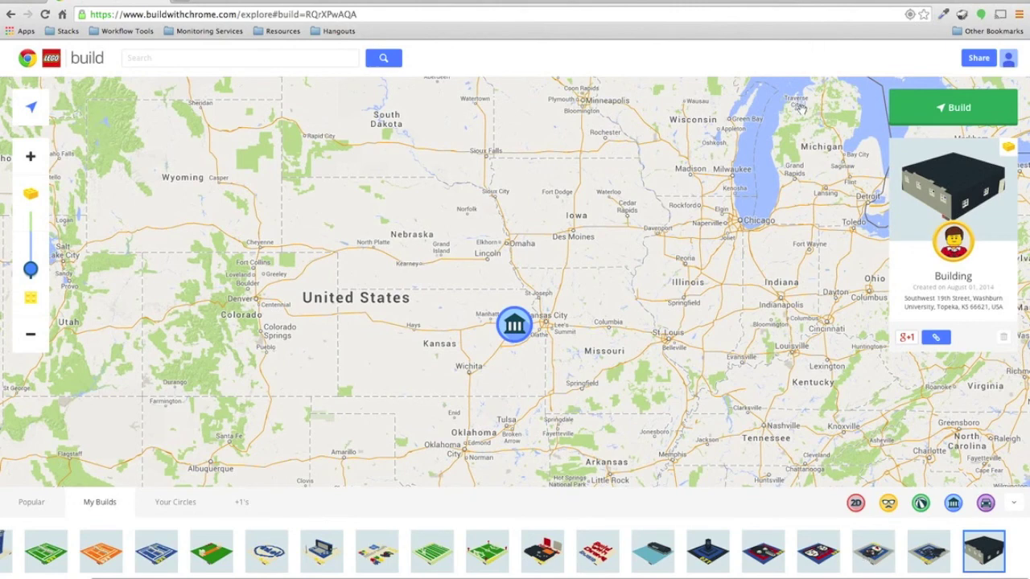
pyautogui.press('super+Tab')
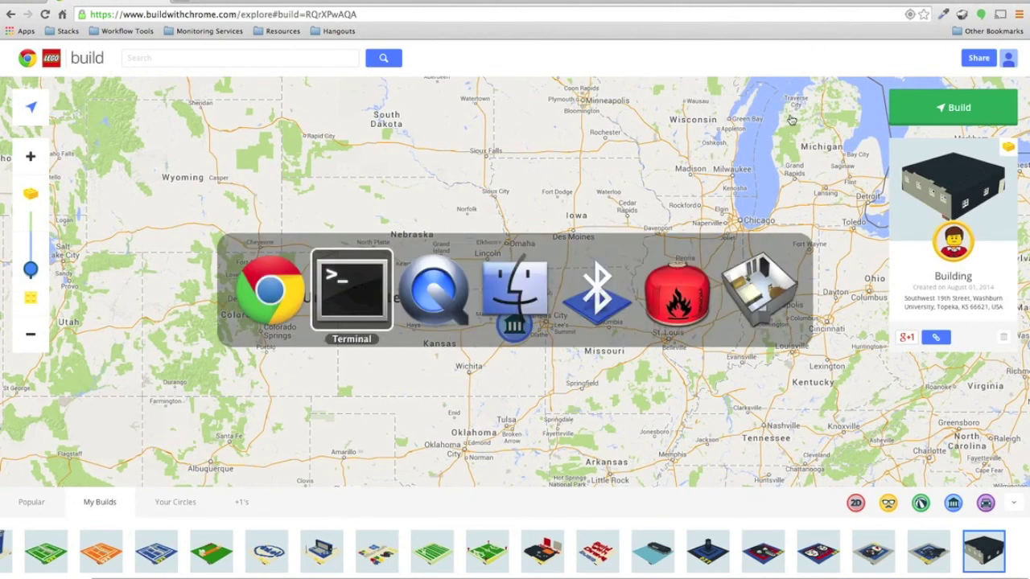
pyautogui.press('super+Tab')
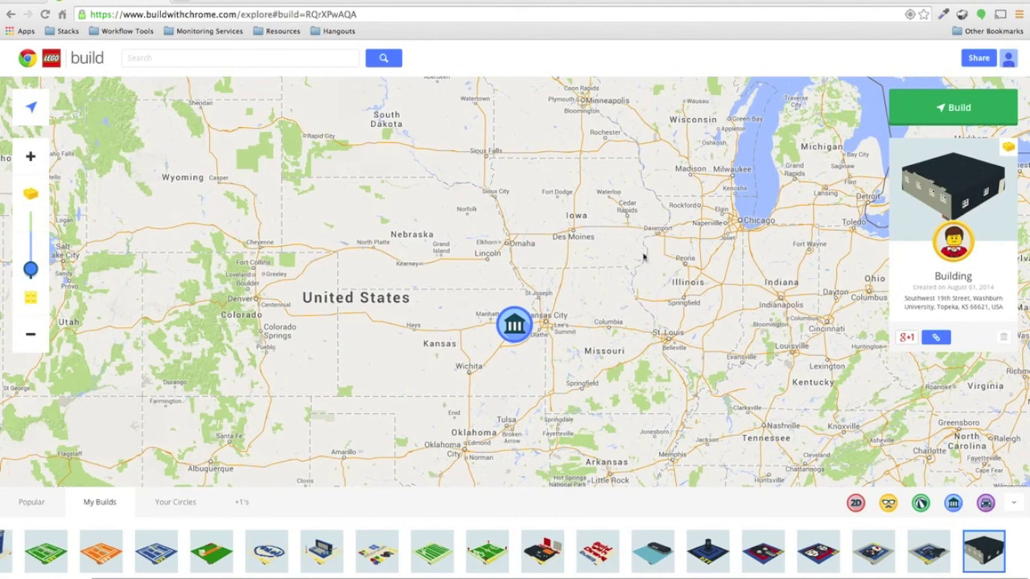